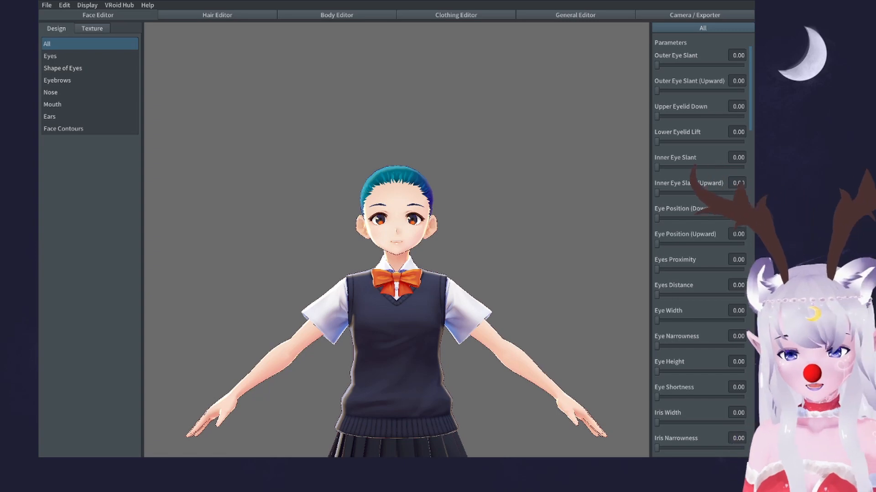
Set the outline width of both the face and the body to 0.00 in the general settings.
scroll(381, 113, "up", 3)
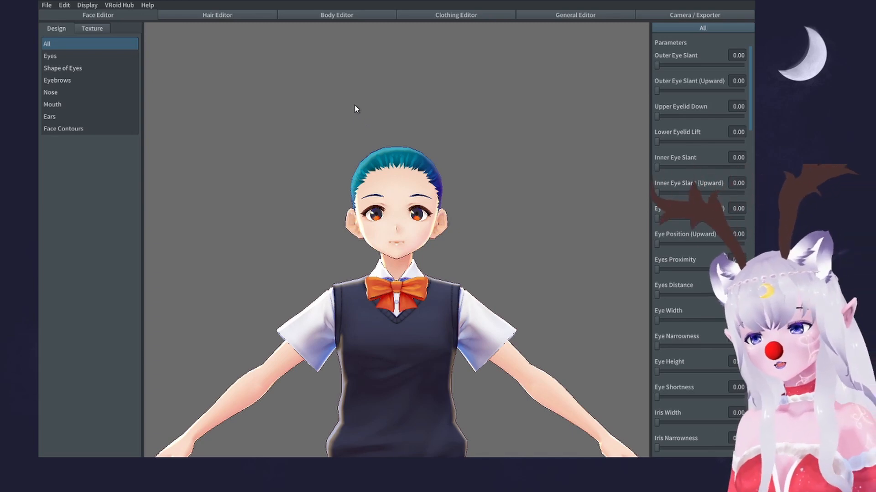
right_click_drag(462, 127, 433, 130)
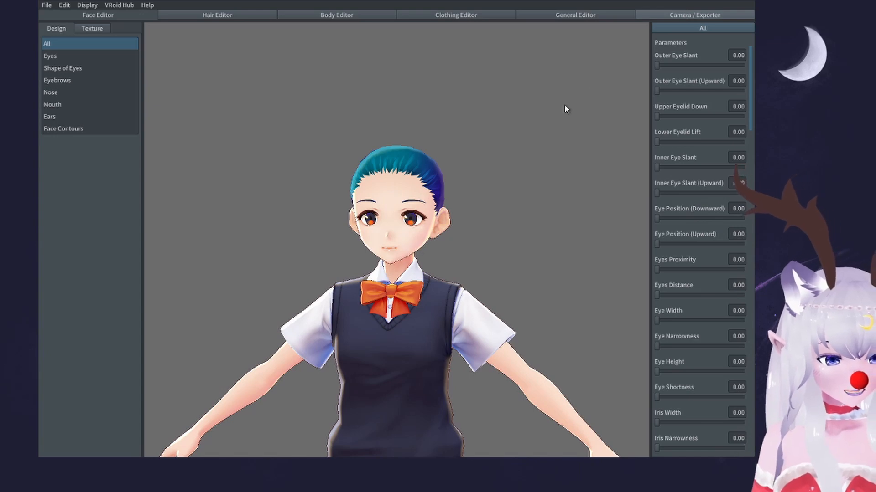
left_click(694, 15)
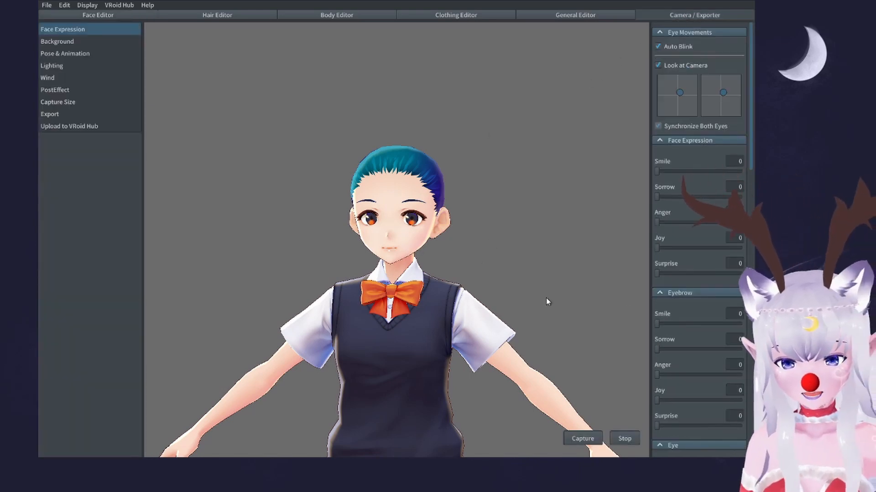
left_click(596, 15)
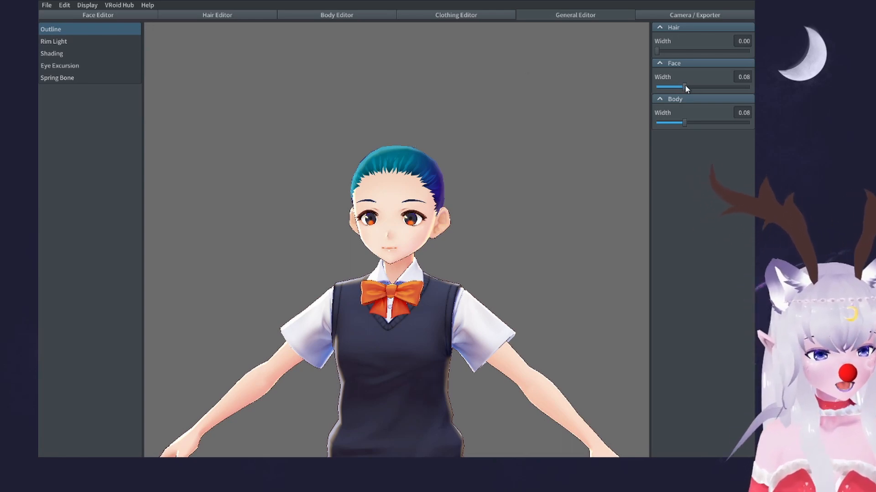
left_click_drag(684, 86, 657, 86)
left_click_drag(687, 123, 562, 111)
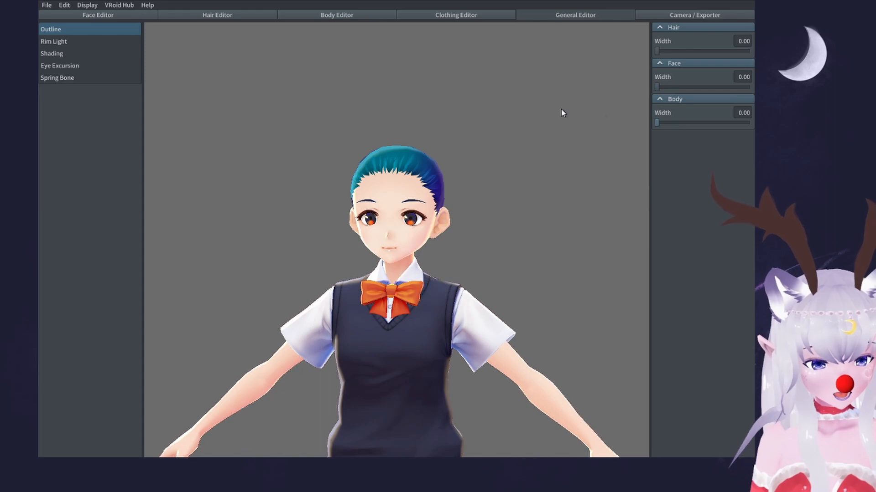
left_click_drag(677, 87, 681, 87)
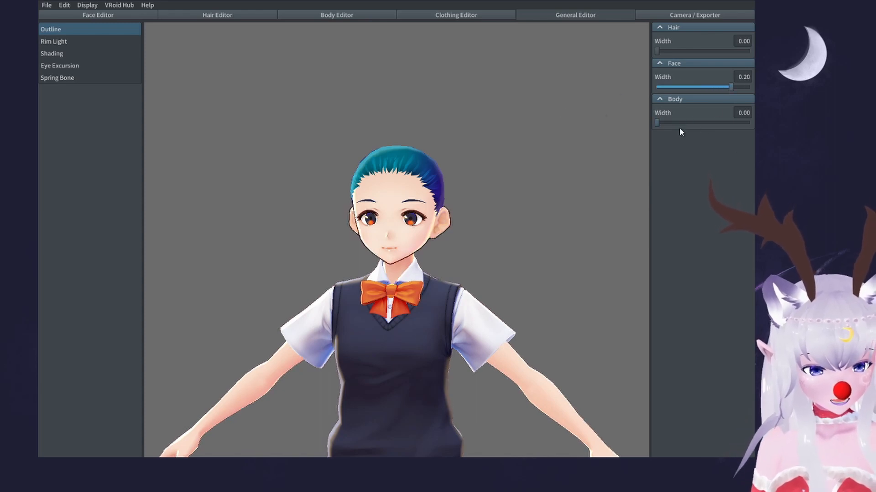
mouse_move(672, 123)
left_mouse_down()
mouse_move(720, 123)
mouse_move(654, 122)
left_mouse_up()
left_click_drag(695, 85, 655, 85)
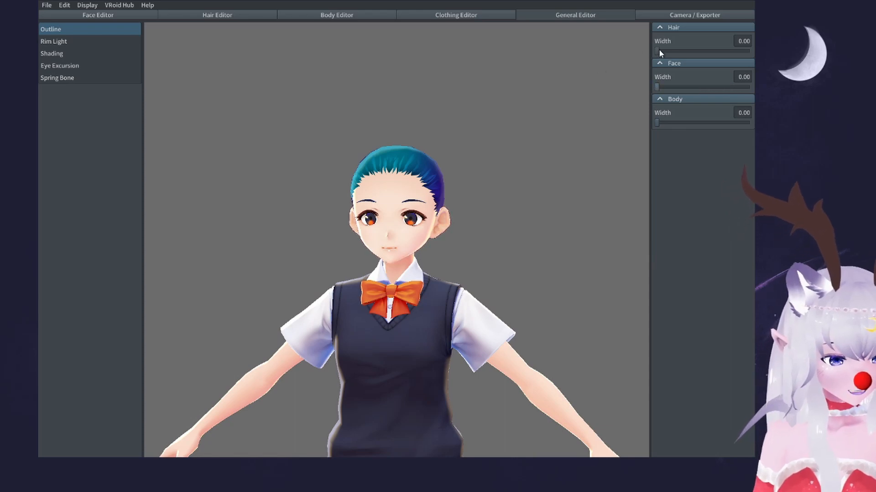
Set the hair outline width to 0.25 and the rim light strength of both hair and body to 0.00.
left_click_drag(659, 50, 749, 50)
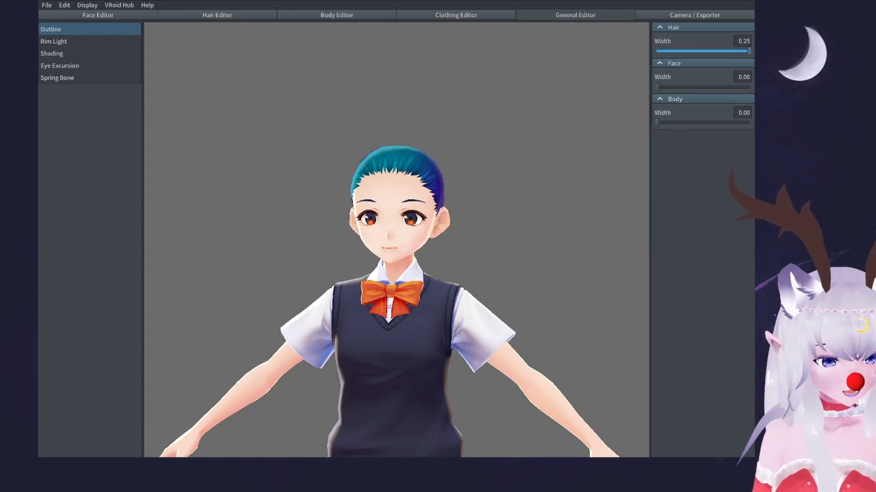
left_click(84, 41)
left_click_drag(464, 179, 547, 142)
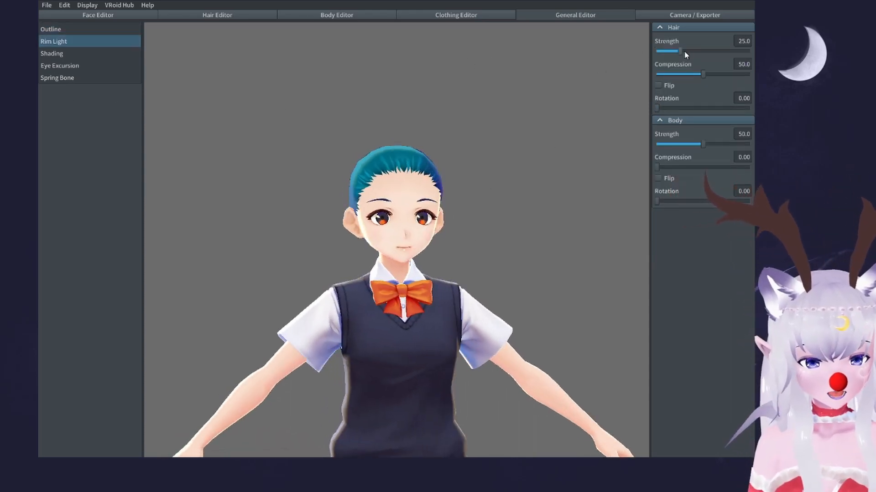
left_click_drag(682, 51, 578, 45)
left_click_drag(702, 142, 479, 220)
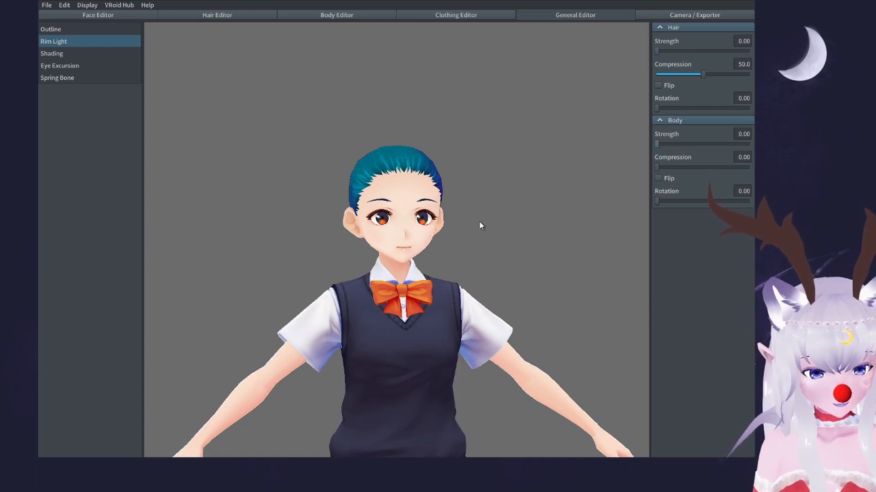
mouse_move(478, 220)
right_mouse_down()
mouse_move(402, 225)
mouse_move(474, 224)
right_mouse_up()
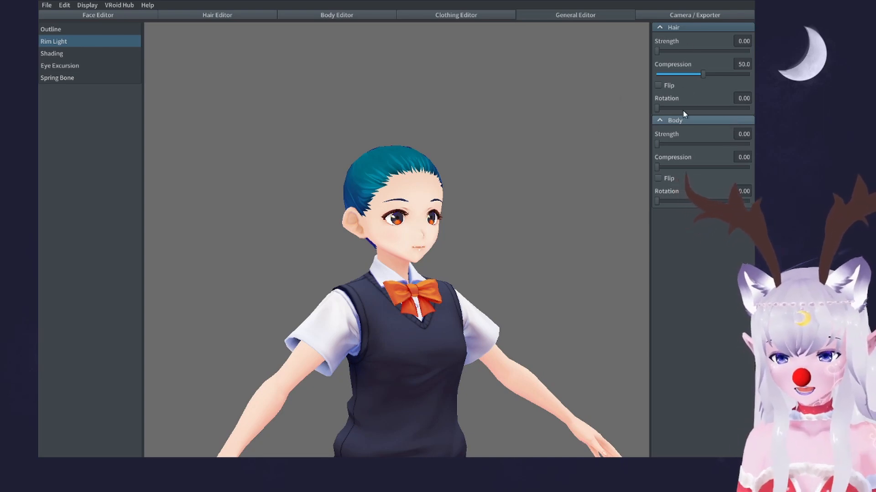
right_click_drag(483, 215, 514, 226)
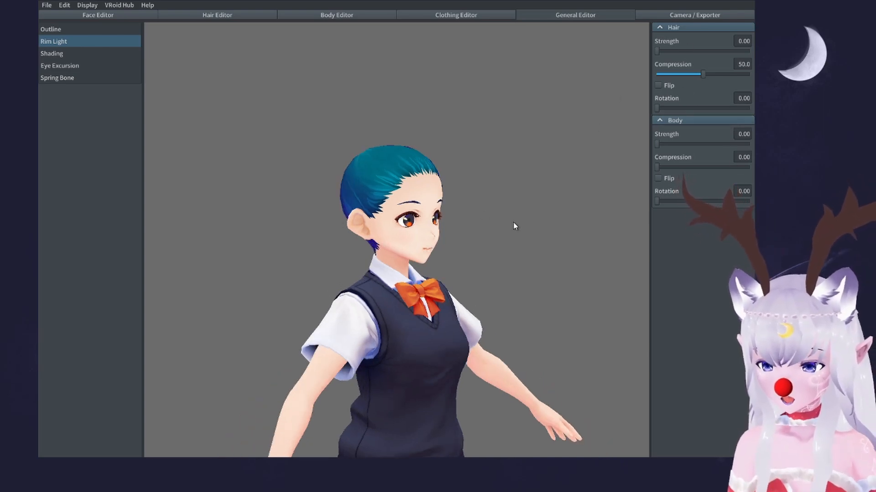
Examine the shading, eye excursion and spring bone settings, as well as the face texture layers.
left_click(88, 54)
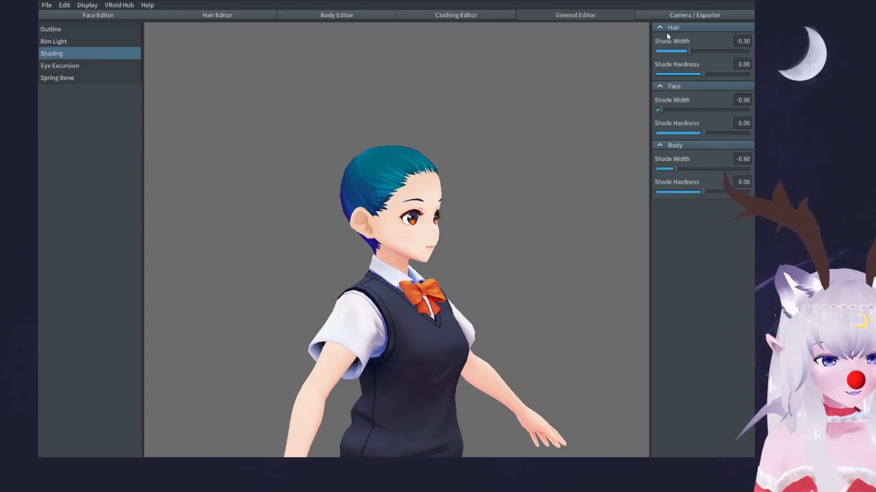
right_click_drag(571, 78, 342, 123)
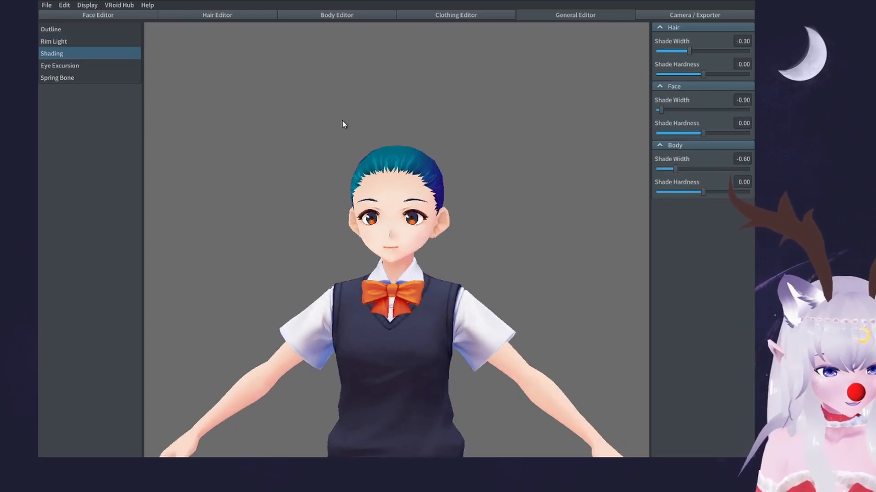
left_click(89, 66)
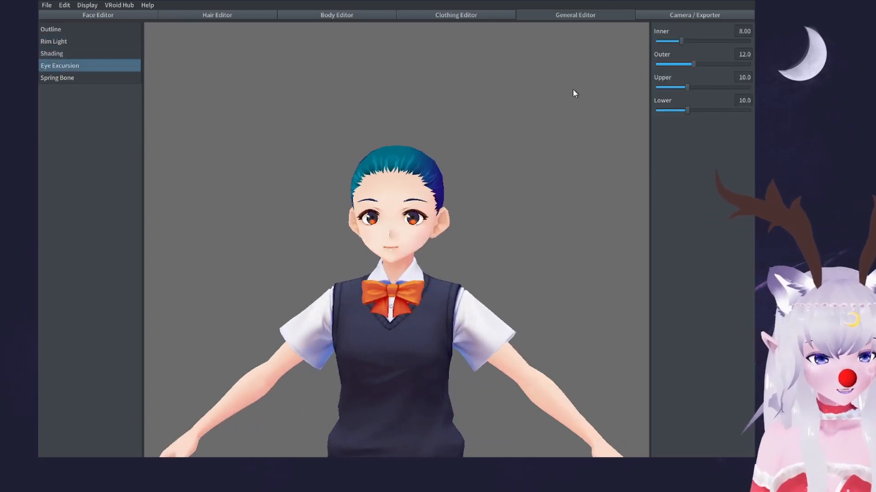
left_click(58, 78)
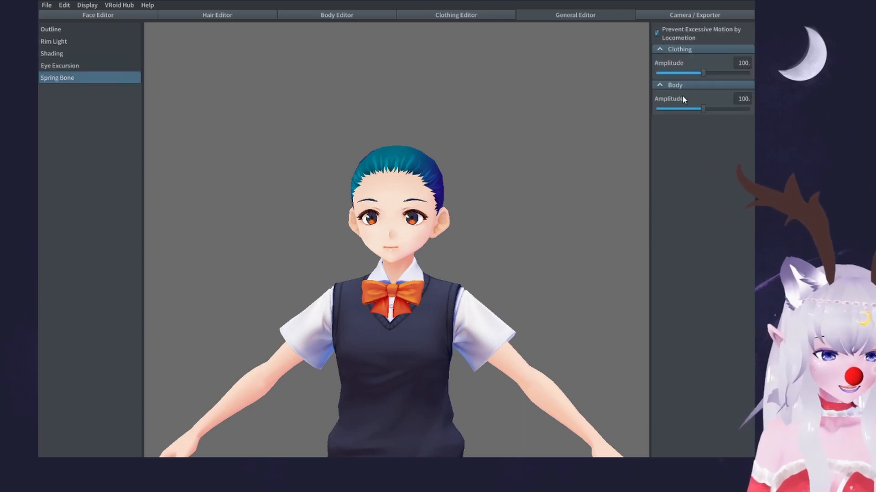
scroll(536, 67, "down", 2)
right_click_drag(537, 67, 356, 119)
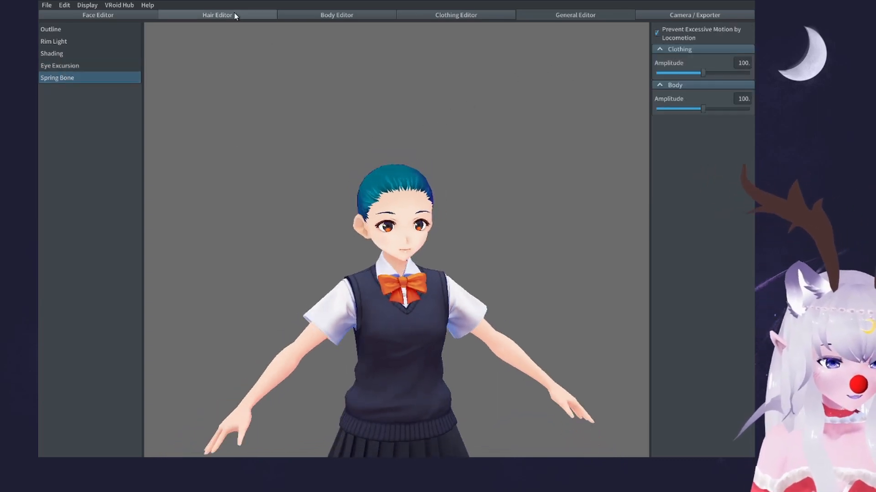
left_click(102, 16)
right_click_drag(474, 186, 409, 232)
scroll(421, 217, "up", 2)
scroll(419, 223, "up", 4)
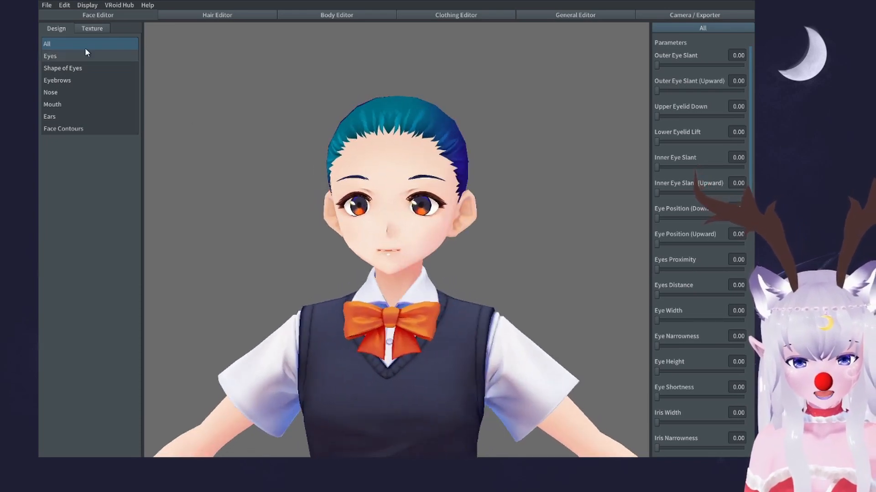
left_click(91, 28)
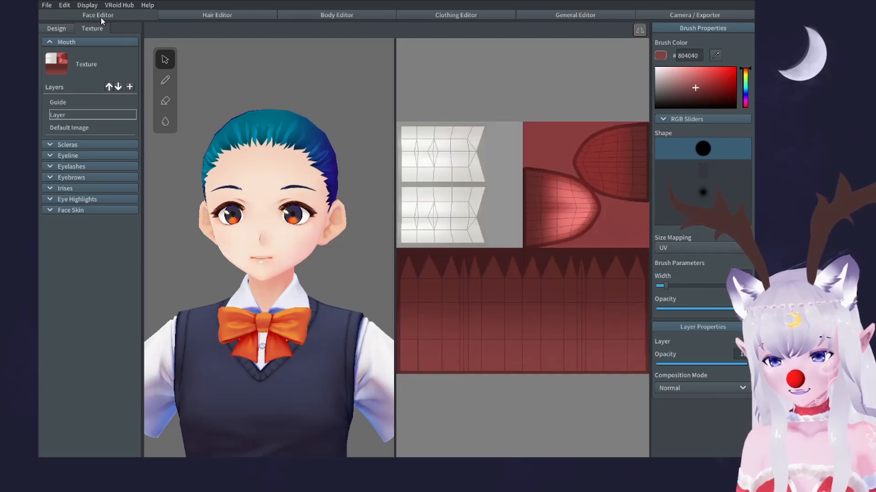
left_click(61, 28)
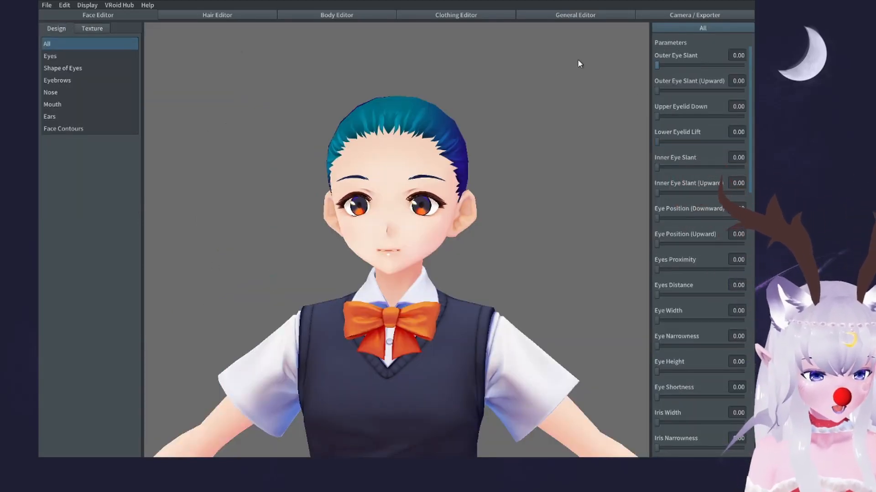
Shape the eyes with Upper Eyelid Down at 1.00, Lower Eyelid Lift at 0.36 and Inner Eye Slant at 0.71.
left_click_drag(731, 117, 750, 119)
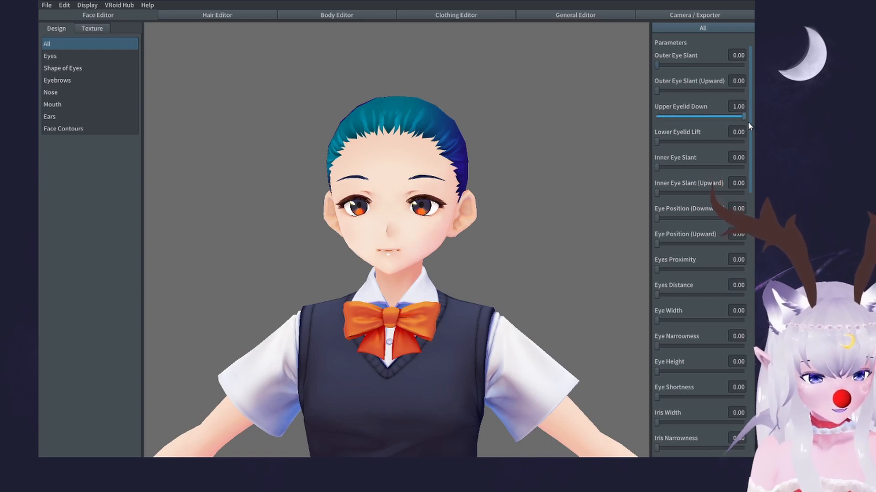
left_click_drag(684, 143, 724, 153)
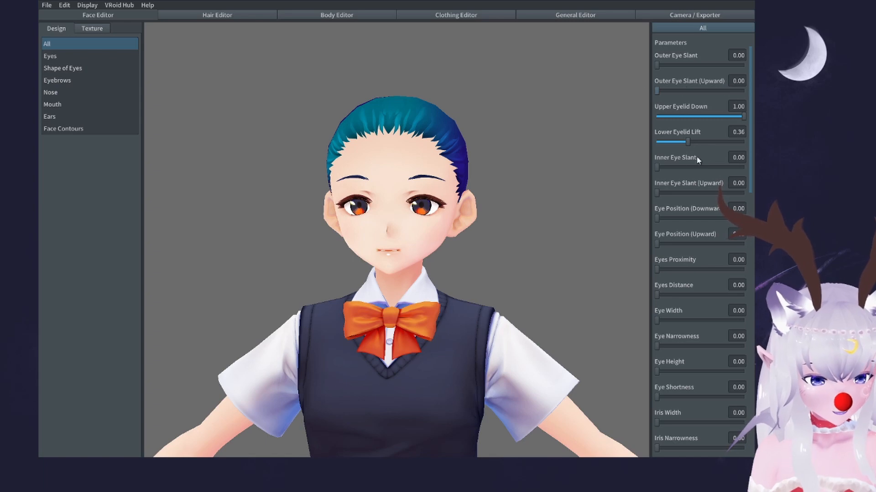
left_click_drag(742, 164, 580, 191)
scroll(693, 185, "down", 1)
scroll(697, 237, "down", 2)
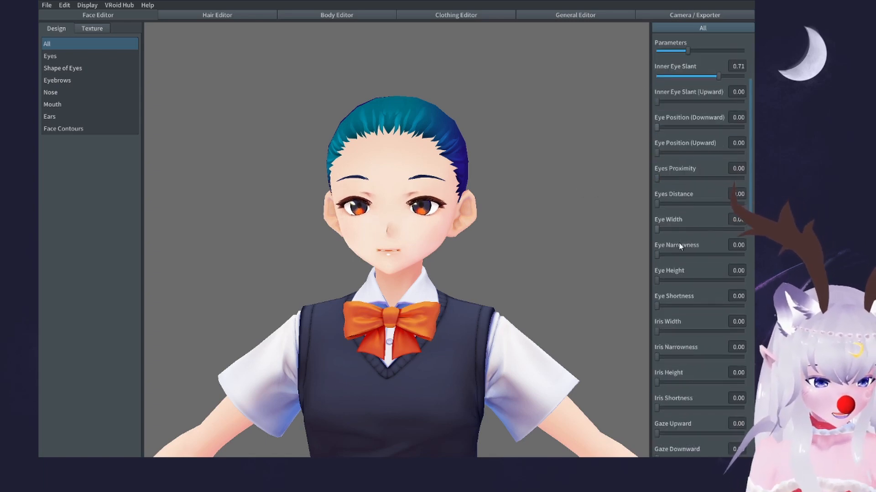
left_click_drag(691, 255, 689, 255)
scroll(688, 300, "down", 8)
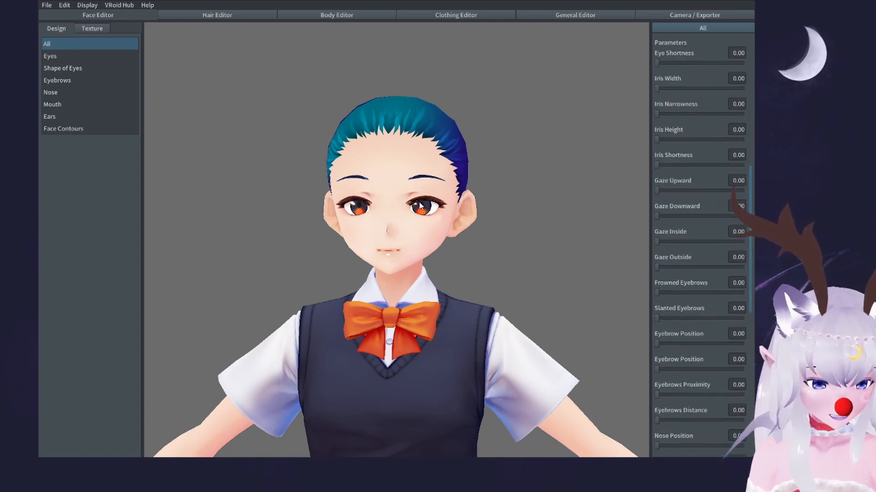
Shape pointed elf ears with Ear Smallness 1.00 and Ear Tip Position 0.49 upward, 0.05 outside and 0.12 downward.
left_click(67, 69)
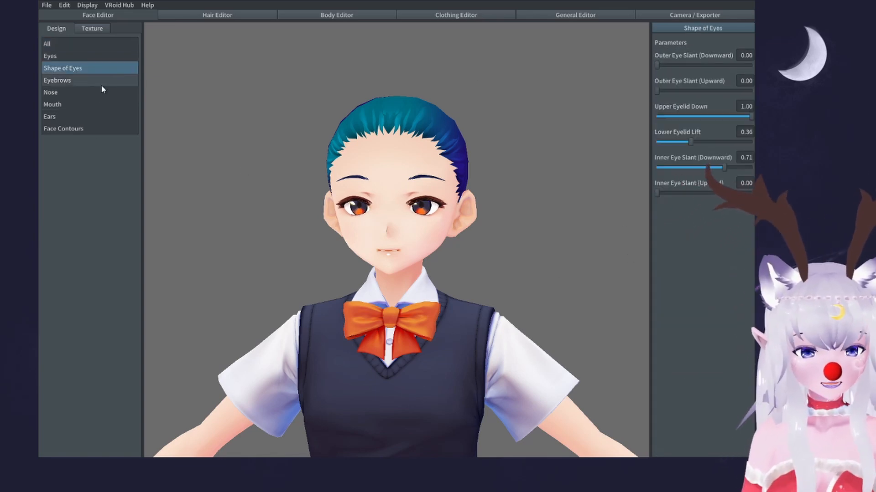
left_click(89, 117)
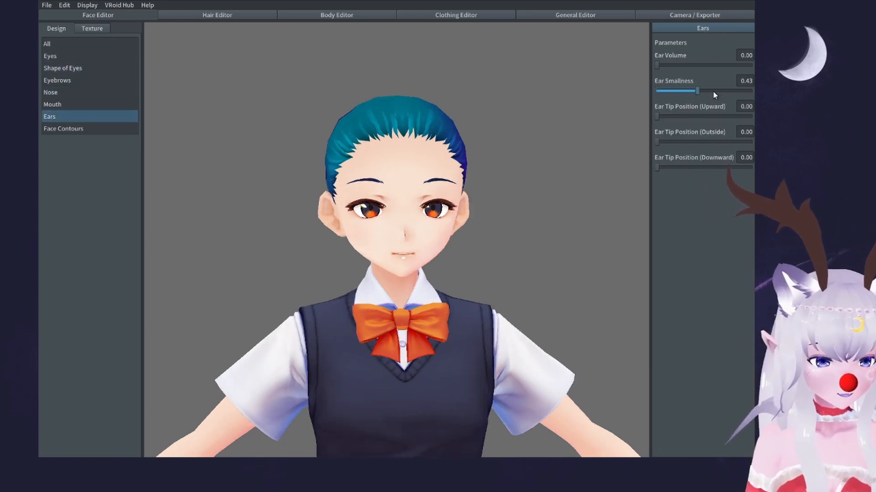
left_click_drag(658, 166, 706, 167)
left_click_drag(657, 142, 705, 116)
left_click_drag(704, 167, 666, 170)
mouse_move(488, 220)
right_mouse_down()
mouse_move(476, 221)
mouse_move(490, 221)
right_mouse_up()
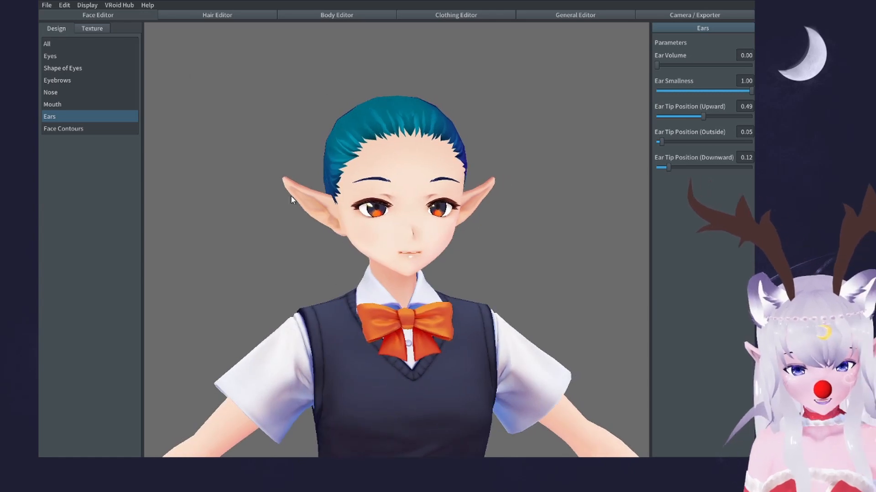
Set the Faceline Position of the face contours to 0.33.
left_click(68, 130)
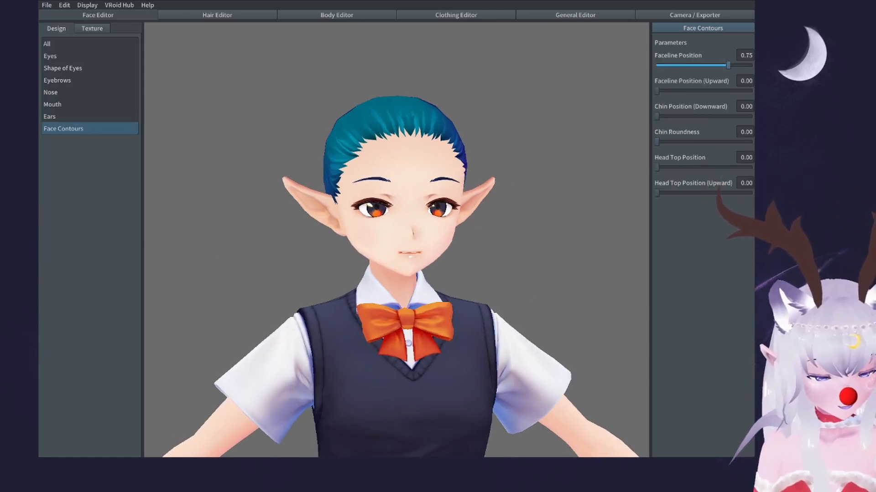
left_click_drag(690, 69, 688, 67)
right_click_drag(411, 181, 374, 181)
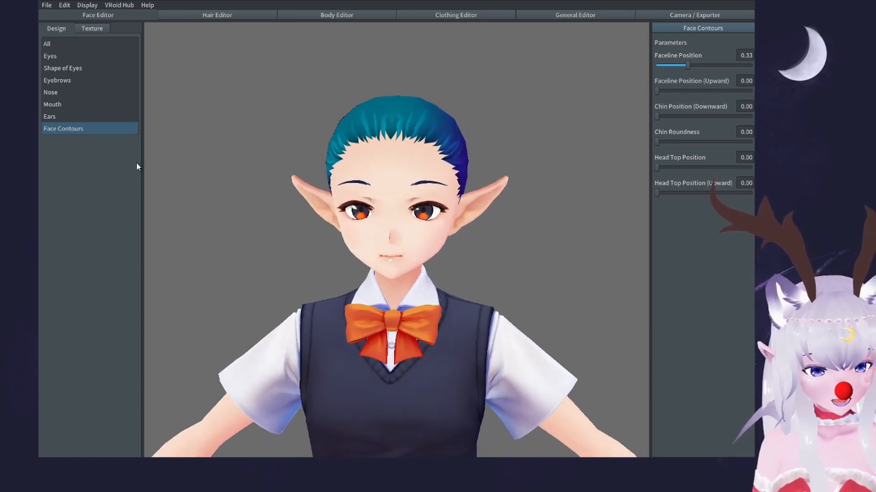
Add a new layer above the default image of the face skin texture and set the brush color to the skin tone F7E0CF.
left_click(87, 30)
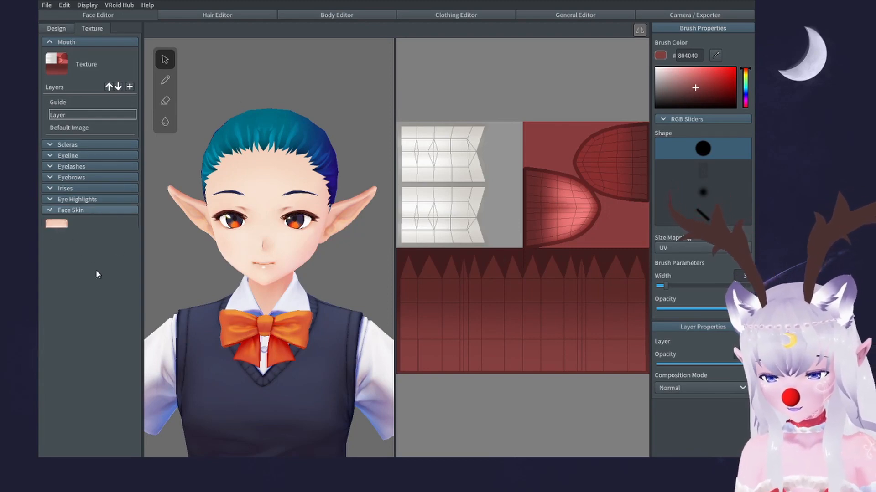
left_click(98, 335)
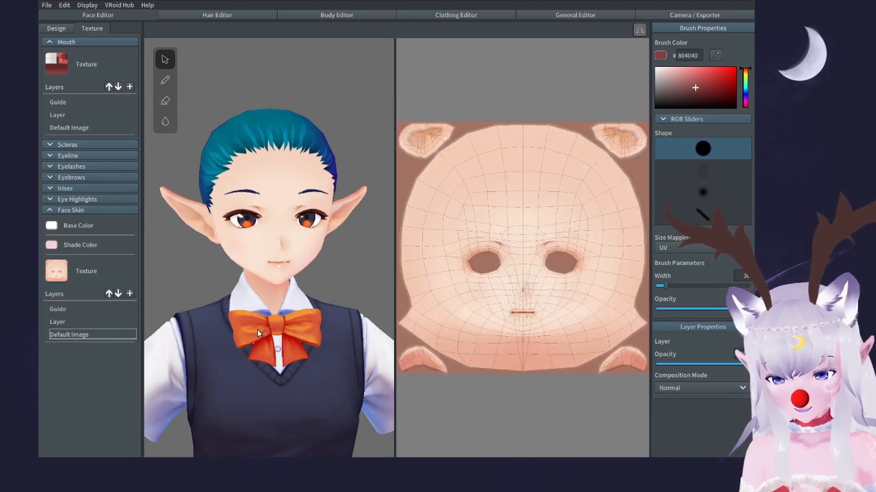
scroll(235, 322, "up", 5)
scroll(237, 313, "down", 5)
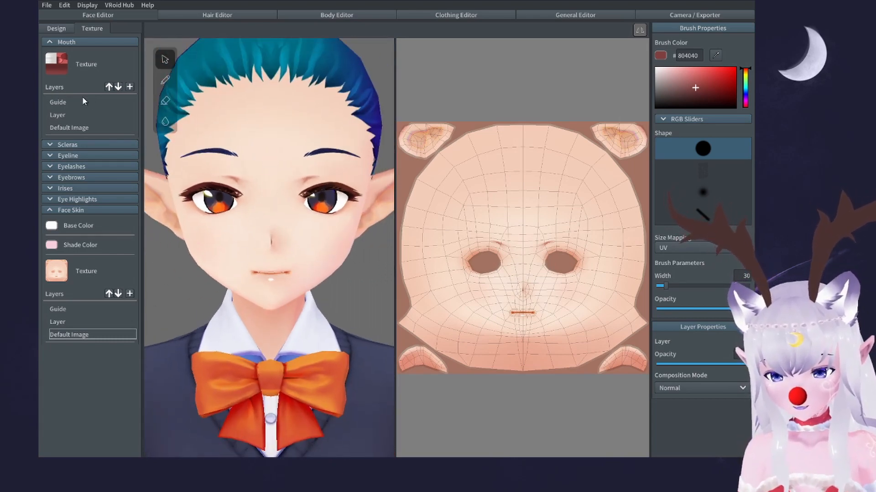
left_click(80, 323)
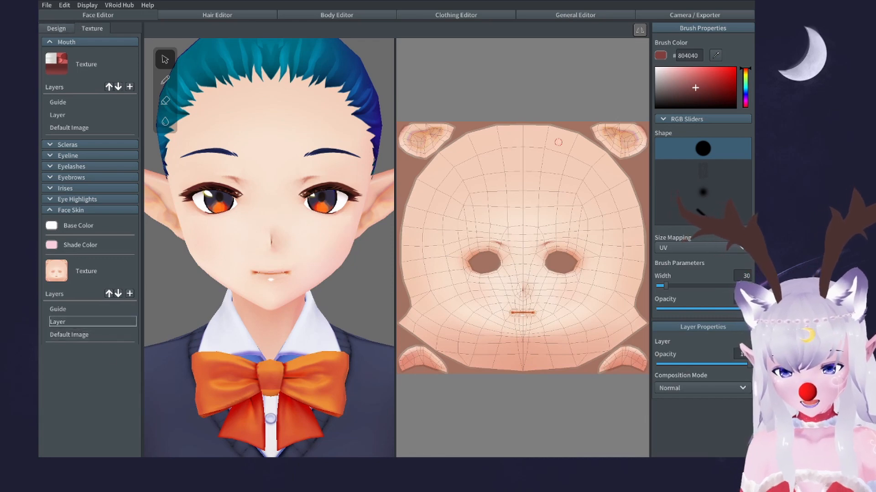
left_click(605, 204)
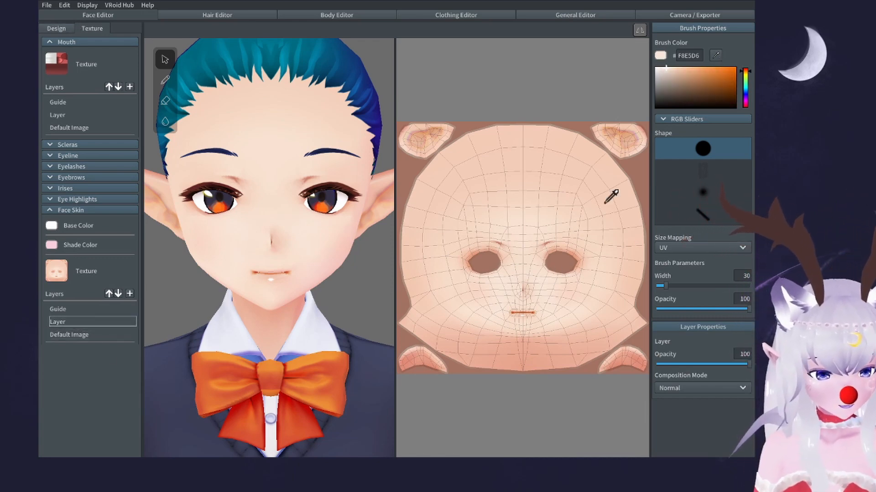
left_click(130, 293)
left_click(671, 70)
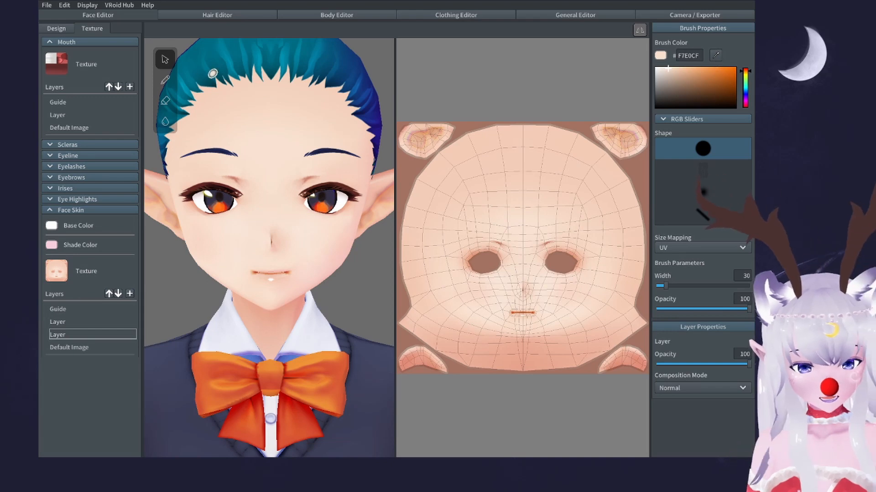
Cover the whole face skin texture, including the ear pieces, with the skin tone F7E0CF at brush width 300 and opacity 100.
left_click(166, 80)
mouse_move(526, 354)
left_mouse_down()
mouse_move(603, 330)
mouse_move(433, 346)
mouse_move(534, 362)
mouse_move(598, 332)
mouse_move(531, 304)
mouse_move(484, 260)
mouse_move(609, 214)
mouse_move(593, 146)
mouse_move(422, 130)
mouse_move(527, 231)
mouse_move(615, 145)
mouse_move(426, 250)
mouse_move(481, 145)
mouse_move(618, 187)
mouse_move(603, 299)
left_mouse_up()
scroll(310, 183, "down", 3)
mouse_move(309, 185)
right_mouse_down()
mouse_move(365, 187)
mouse_move(339, 162)
right_mouse_up()
scroll(341, 155, "up", 5)
scroll(522, 251, "up", 2)
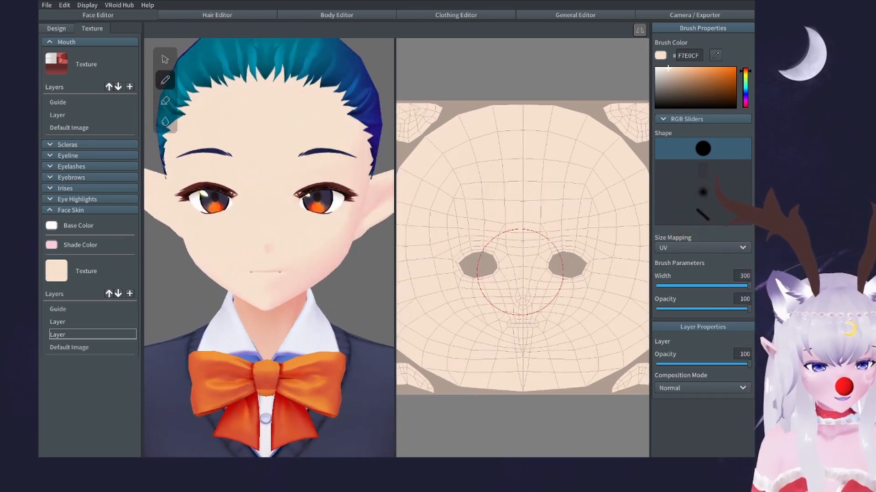
Set the brush color to the dusty pink D99C92.
scroll(520, 272, "up", 2)
middle_click_drag(507, 296, 564, 239)
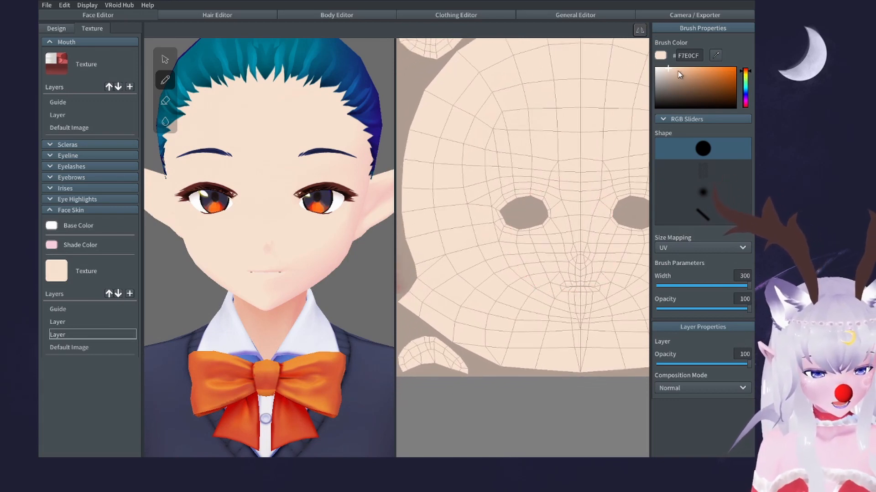
left_click(746, 72)
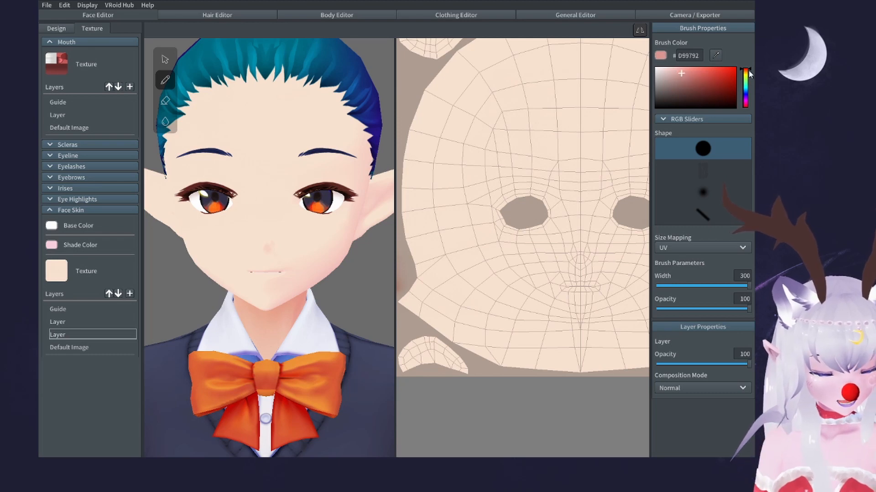
left_click_drag(748, 73, 747, 71)
scroll(224, 202, "down", 3)
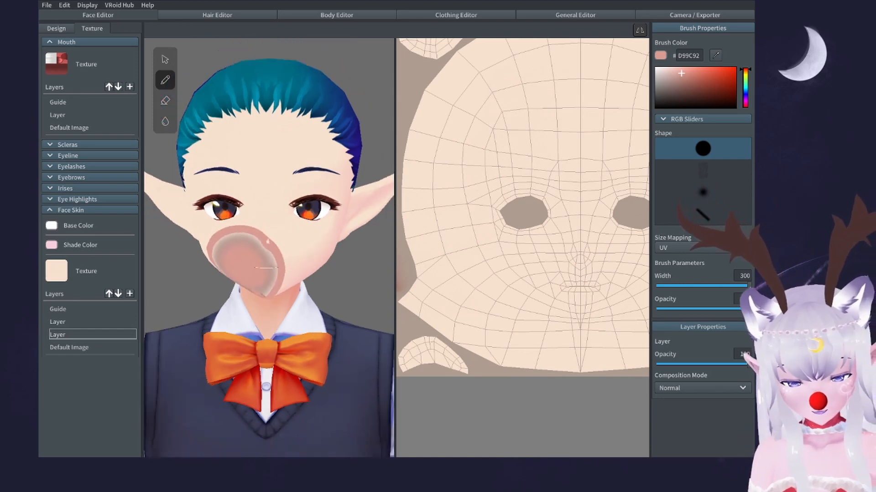
Make the upper face skin layer active, toggling its visibility off and back on.
right_click(83, 322)
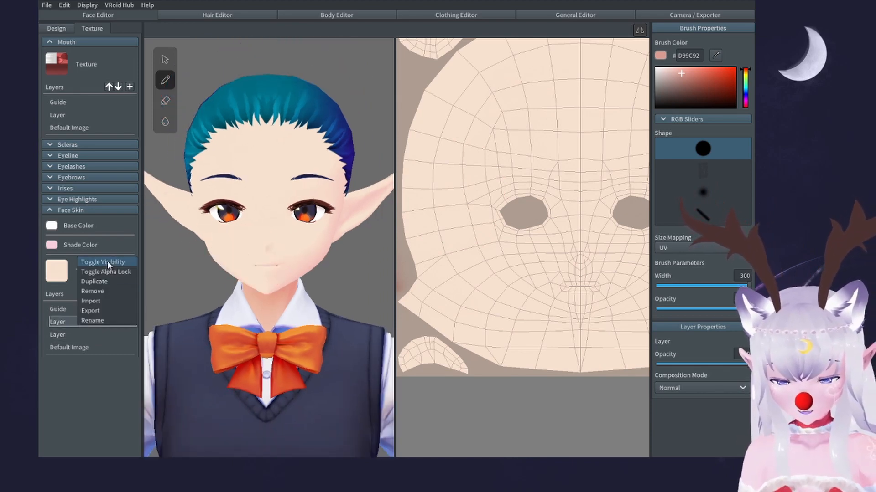
left_click(107, 262)
right_click(78, 319)
left_click(105, 259)
Try shading the jaw area with the hard round brush at width 300 and opacity 100, and undo the stroke.
scroll(451, 223, "down", 3)
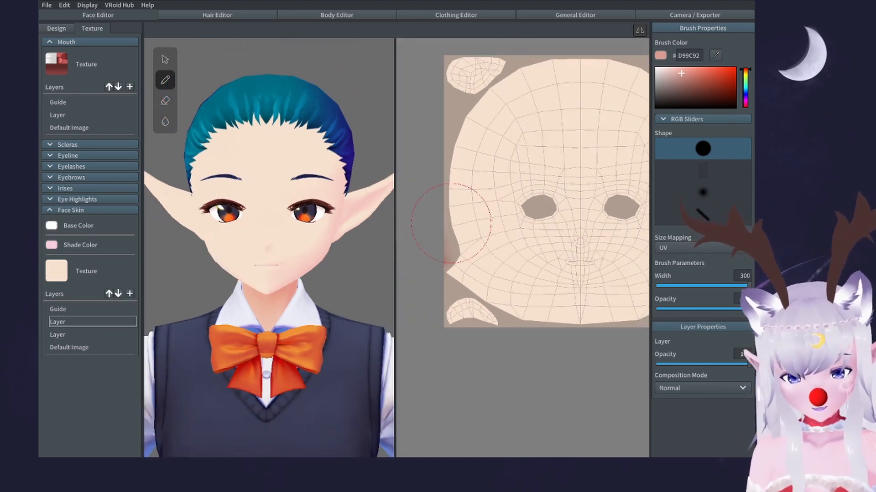
middle_click_drag(491, 278, 457, 277)
left_click_drag(429, 278, 564, 318)
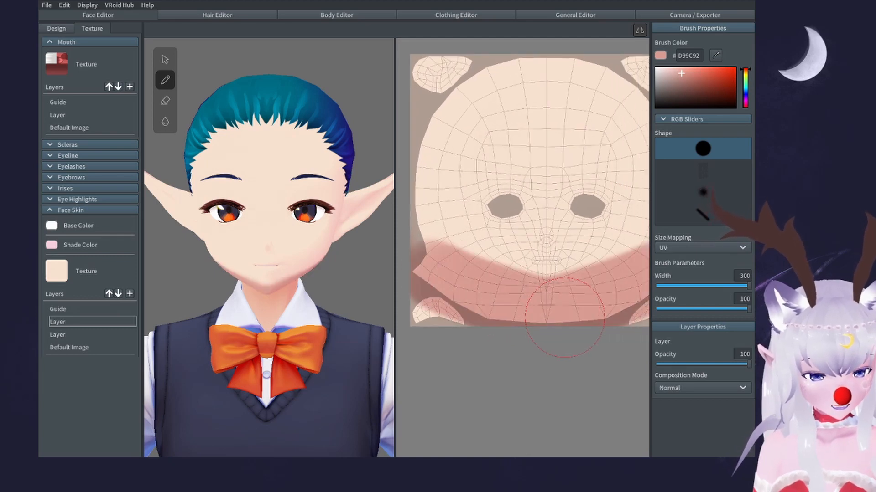
key("ctrl+z")
Shade the jaw and lower edge of the face with the soft round brush at width 300 and opacity 14.
left_click(707, 193)
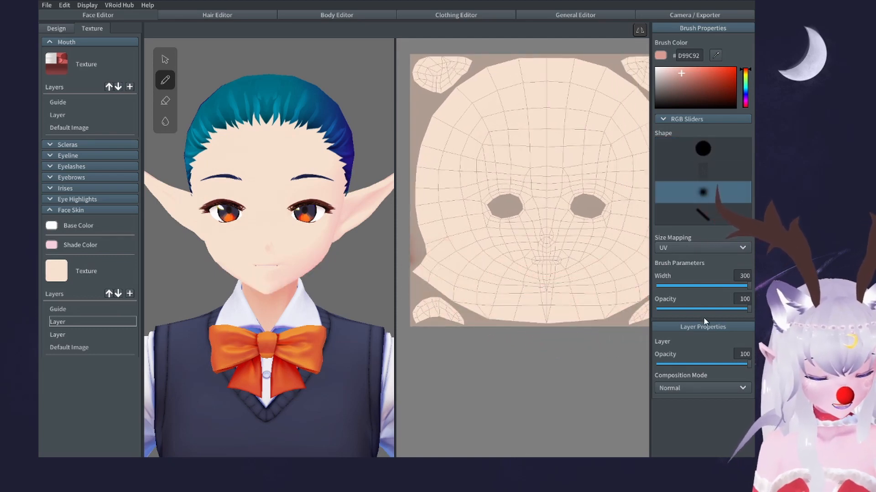
left_click_drag(684, 309, 678, 310)
mouse_move(477, 291)
left_mouse_down()
mouse_move(549, 317)
mouse_move(527, 331)
mouse_move(396, 250)
left_mouse_up()
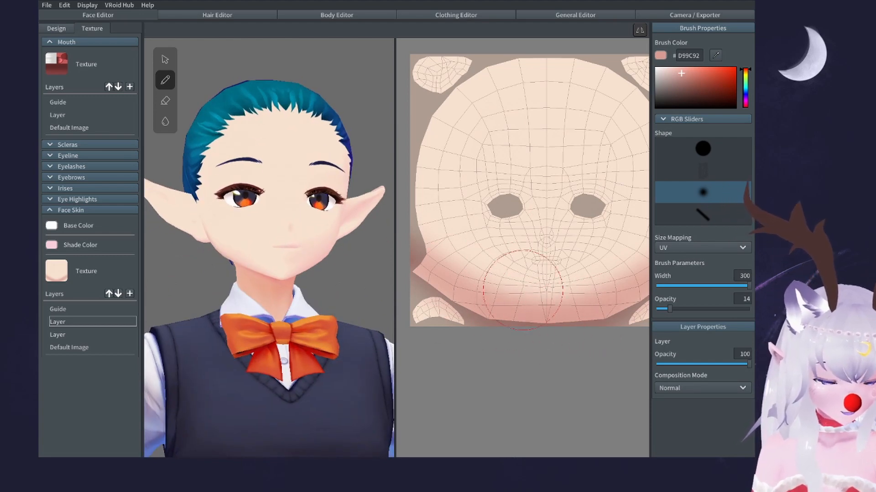
Shade the lower and upper ear pieces of the texture with the soft round brush at width 46 and opacity 14.
scroll(497, 319, "up", 3)
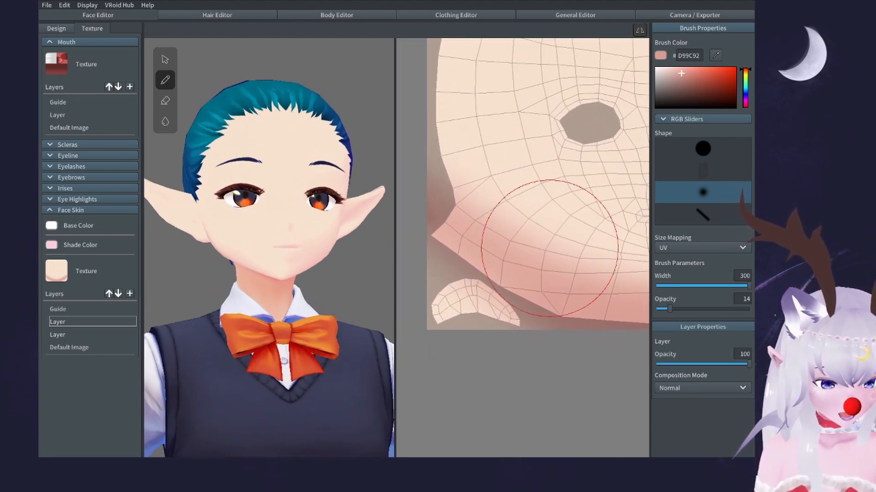
left_click(675, 286)
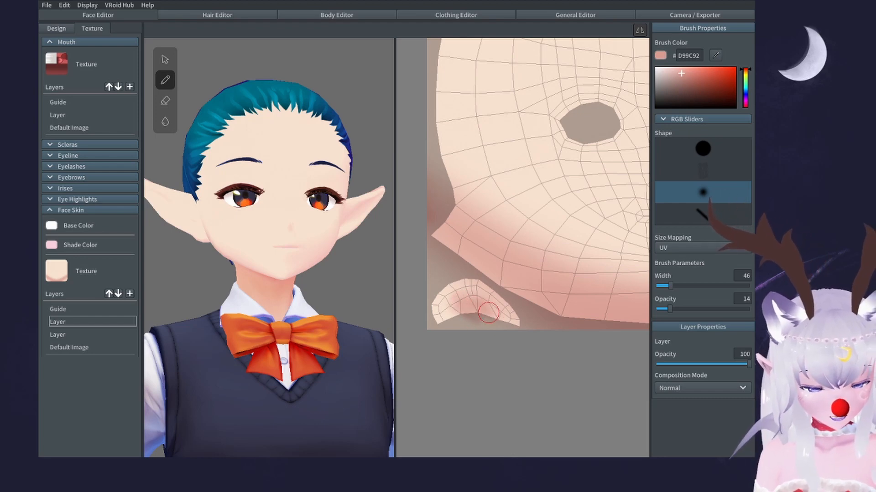
mouse_move(601, 197)
middle_mouse_down()
mouse_move(585, 213)
mouse_move(594, 408)
middle_mouse_up()
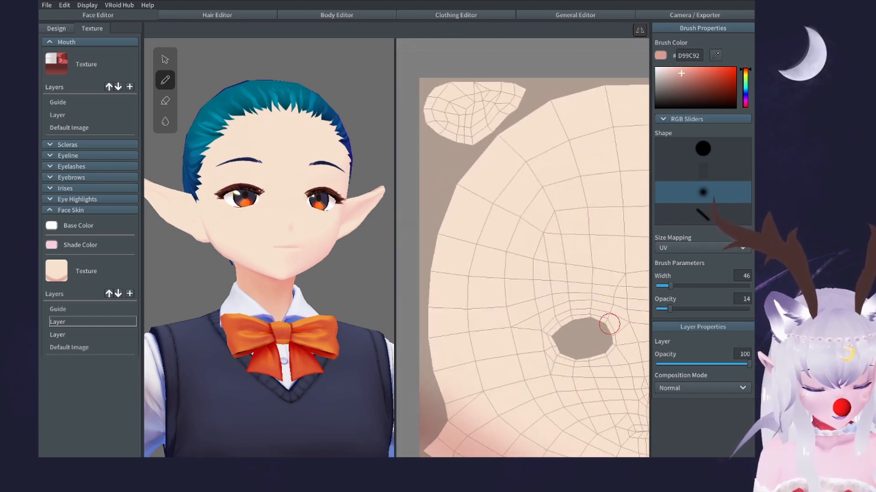
middle_click_drag(482, 144, 501, 224)
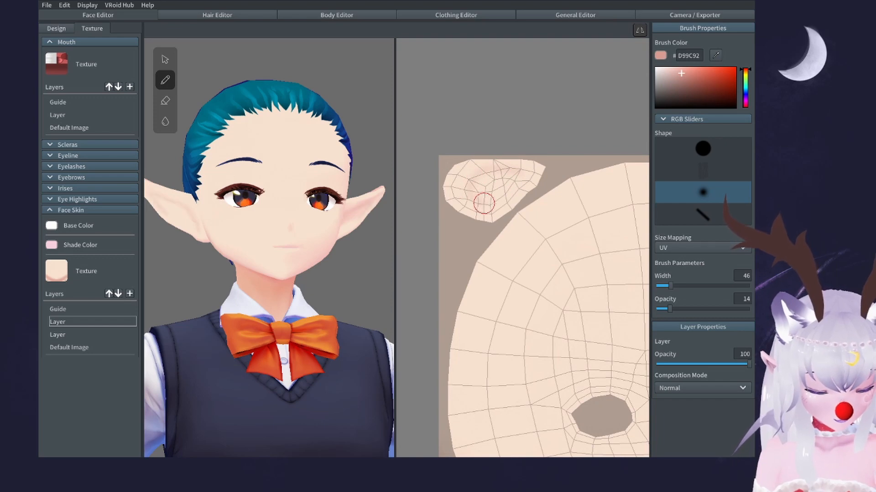
scroll(472, 184, "up", 1)
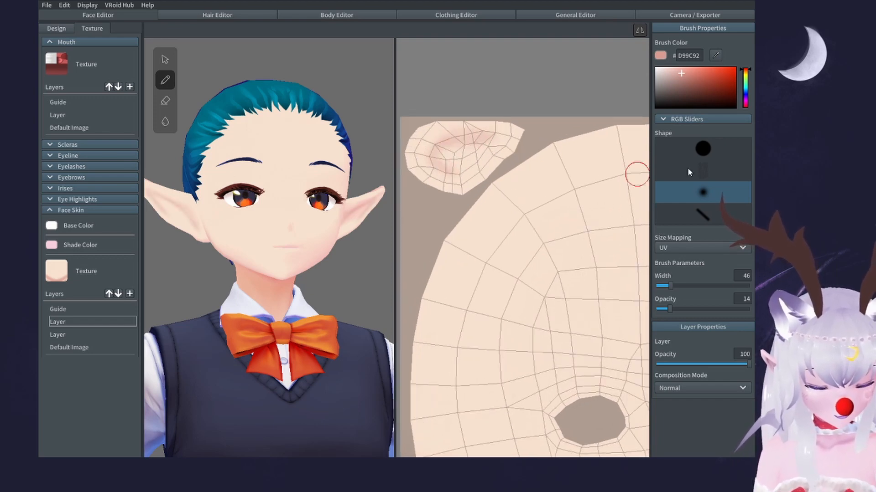
Draw the curved ear fold line with the hard round brush at width 6 and opacity 68, undoing the last two inner strokes.
left_click(703, 149)
left_click(664, 286)
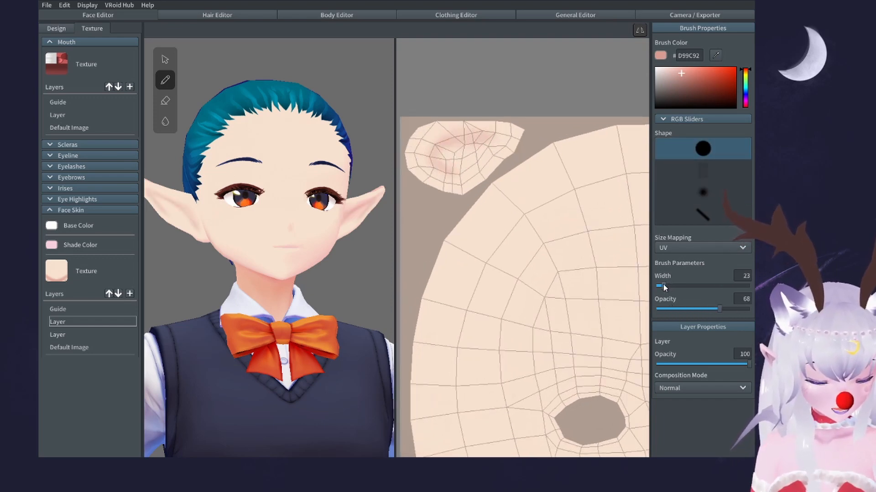
scroll(464, 117, "up", 4)
middle_click_drag(433, 108, 556, 199)
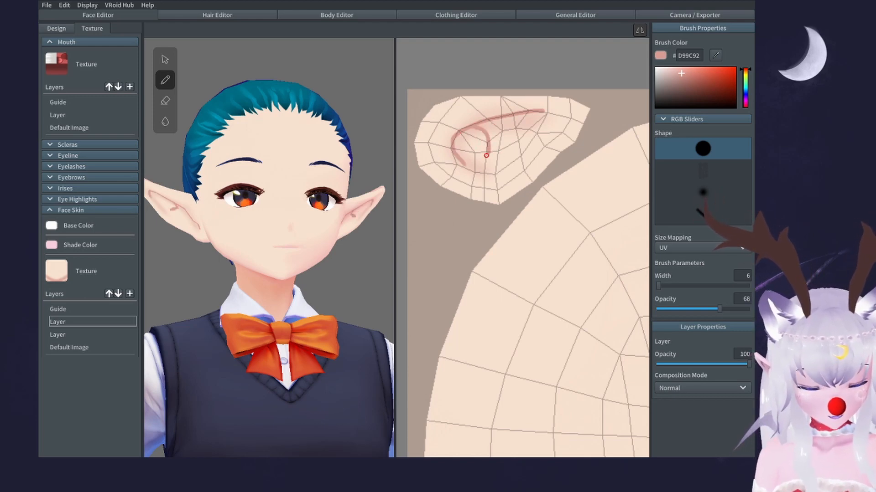
scroll(375, 191, "down", 2)
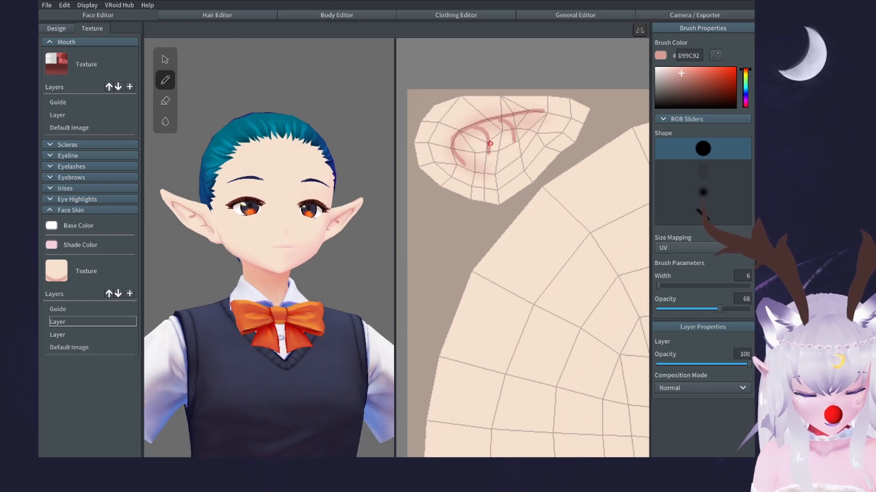
key("ctrl+z")
key("ctrl+z")
Add a new layer above the shading layer and draw short curved inner ear lines on it at brush width 5.
left_click_drag(658, 285, 657, 285)
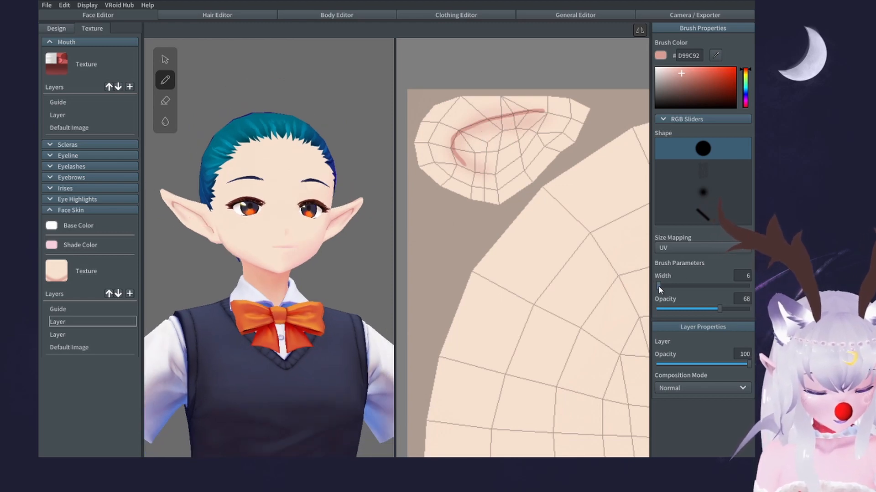
left_click(130, 293)
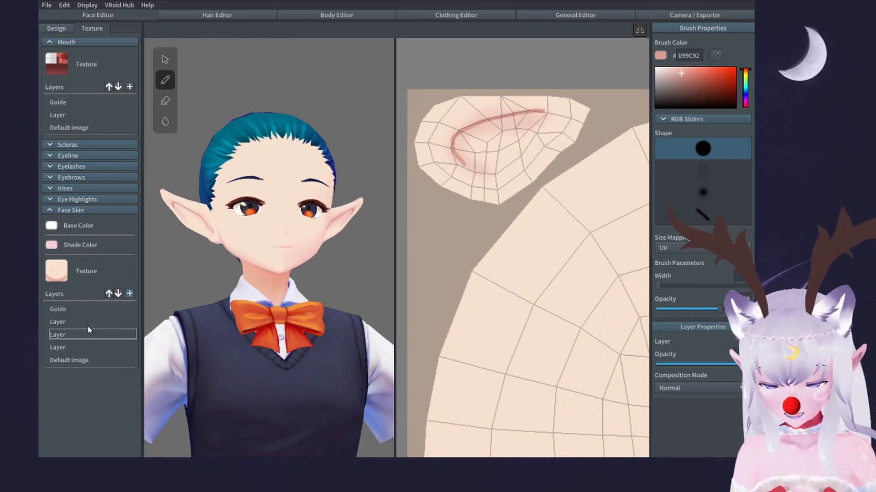
left_click(91, 324)
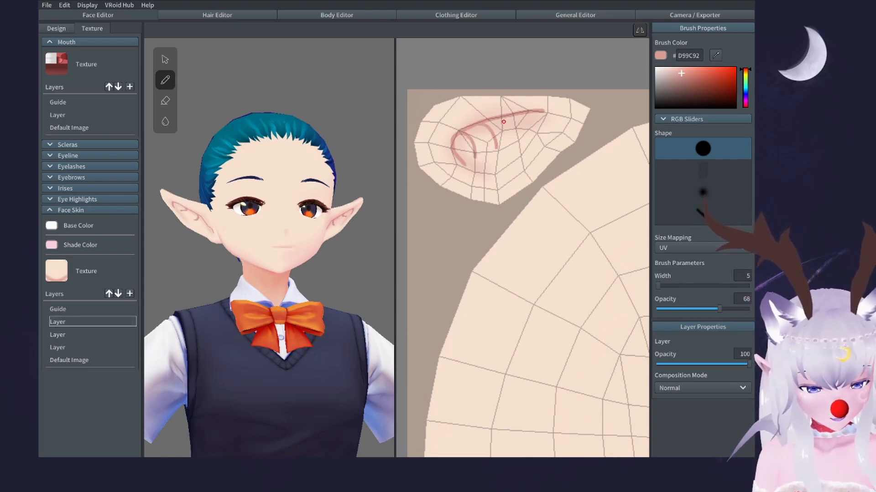
Thin and taper the inner ear lines with the eraser at width 2 and opacity 68.
left_click(166, 101)
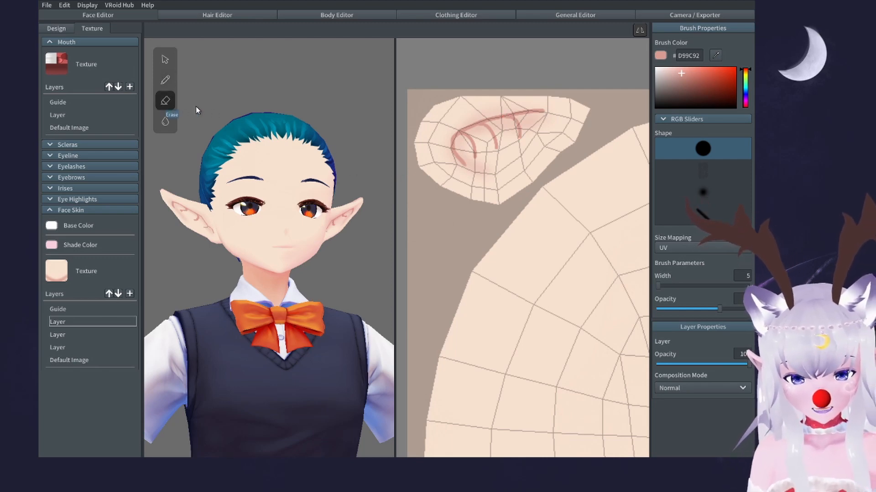
left_click_drag(658, 287, 656, 286)
mouse_move(593, 228)
middle_mouse_down()
mouse_move(528, 122)
mouse_move(627, 276)
middle_mouse_up()
scroll(602, 227, "up", 2)
middle_click_drag(541, 150, 564, 215)
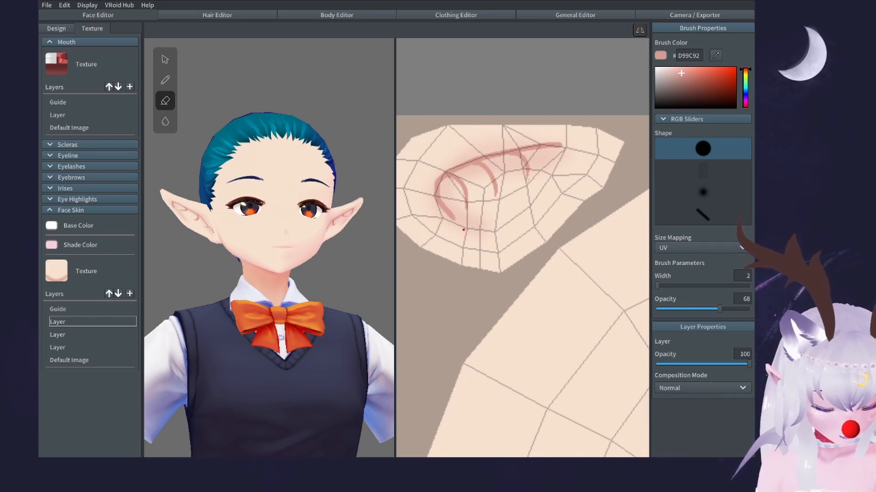
On the shading layer below the ear lines, deepen the inner ear shading with the soft round brush at width 68 and opacity 29.
left_click(97, 336)
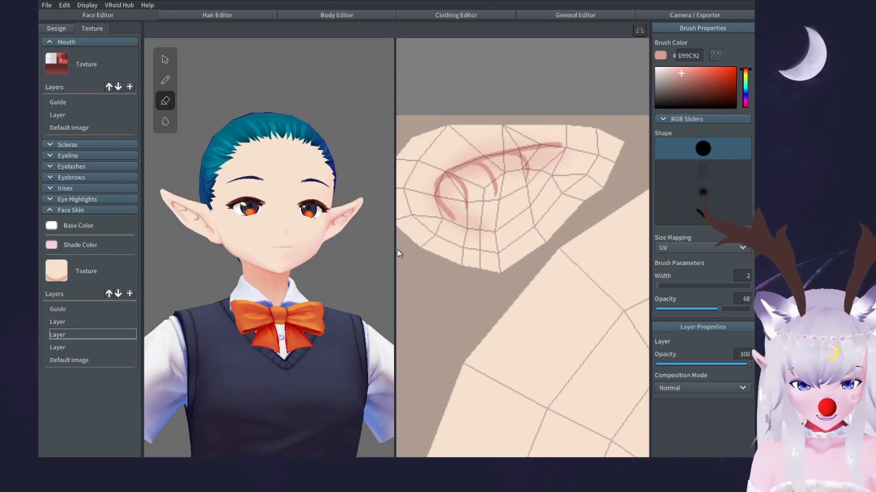
left_click(719, 192)
left_click(683, 309)
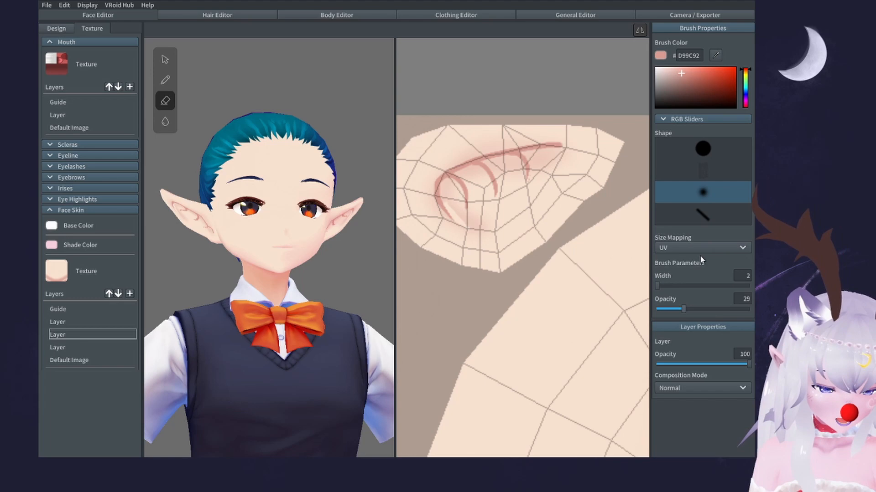
left_click(689, 286)
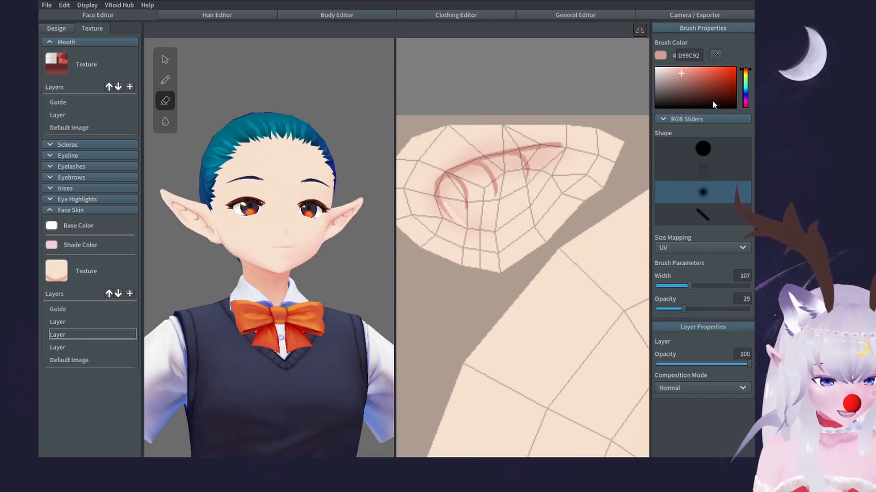
left_click(685, 286)
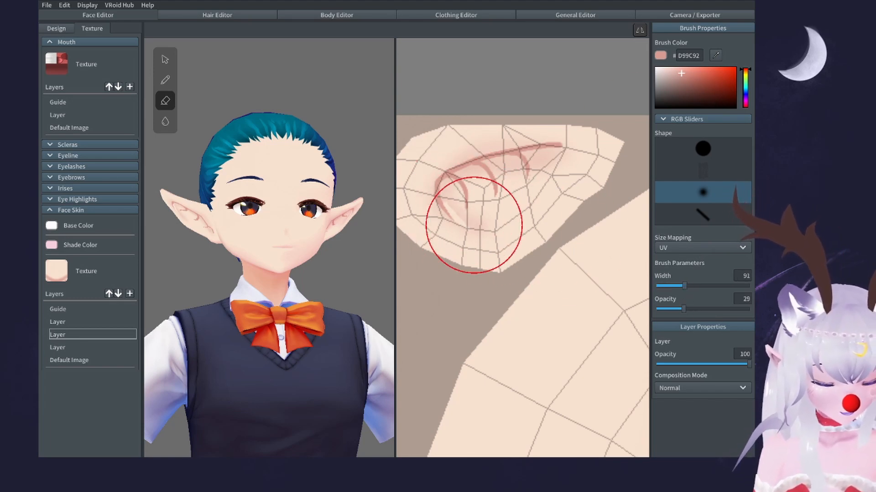
left_click(697, 286)
left_click(165, 80)
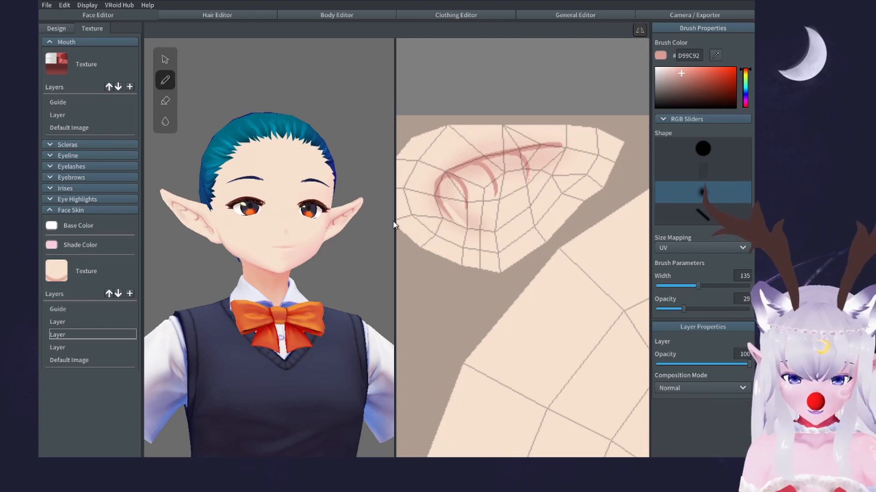
left_click(678, 286)
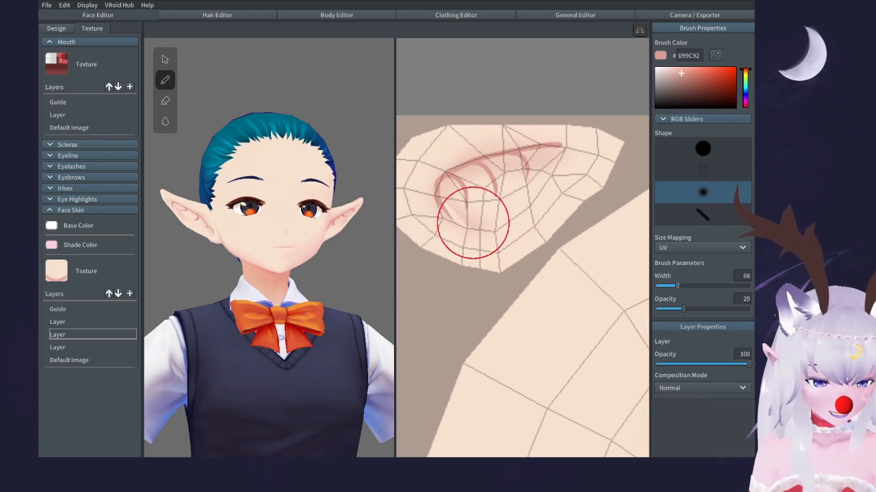
left_click_drag(473, 223, 469, 207)
Blend subtle shading around the inner ear folds with the soft brush at opacity 8, using widths 65 and 36.
left_click(667, 286)
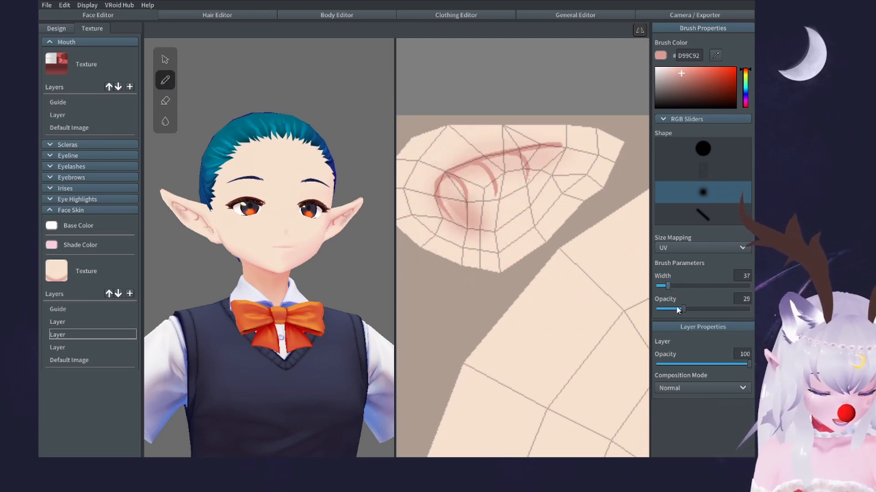
left_click(665, 308)
left_click(676, 286)
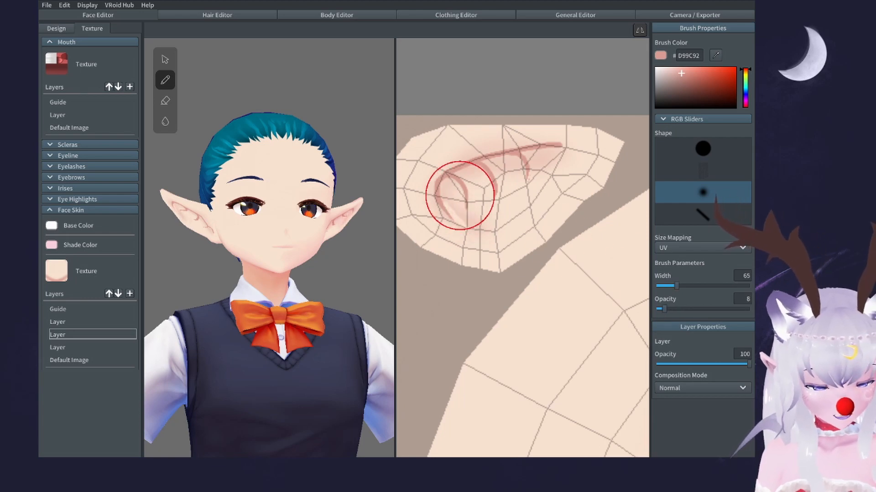
left_click_drag(497, 195, 482, 161)
left_click(667, 286)
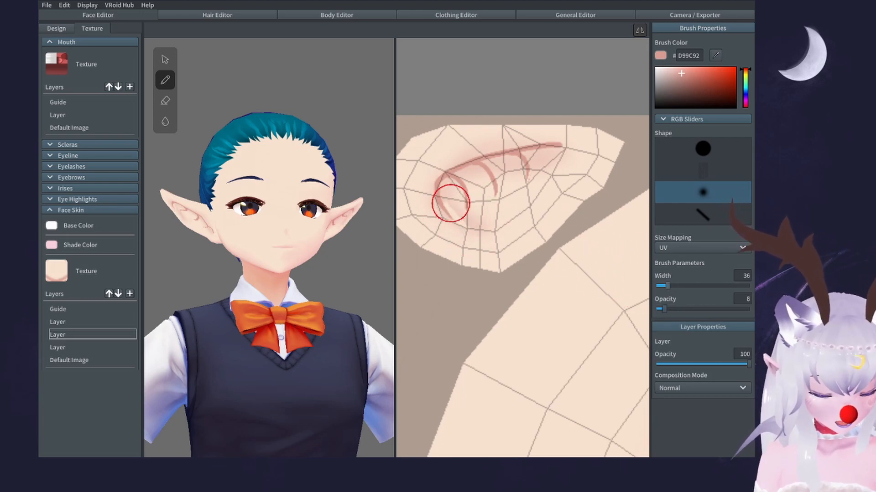
mouse_move(451, 204)
left_mouse_down()
mouse_move(466, 219)
mouse_move(444, 193)
mouse_move(444, 202)
mouse_move(453, 199)
mouse_move(450, 187)
left_mouse_up()
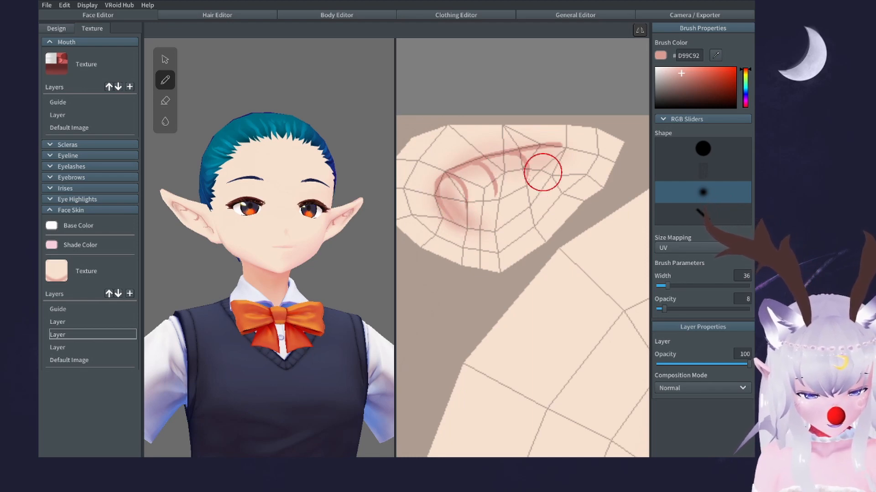
scroll(543, 172, "down", 3)
middle_click_drag(546, 233, 414, 114)
middle_click_drag(568, 265, 389, 124)
middle_click_drag(498, 248, 469, 191)
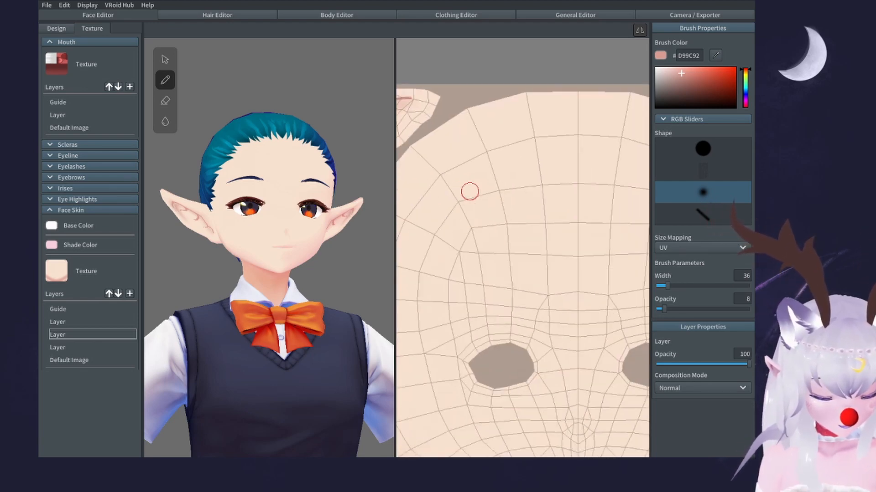
scroll(472, 192, "down", 7)
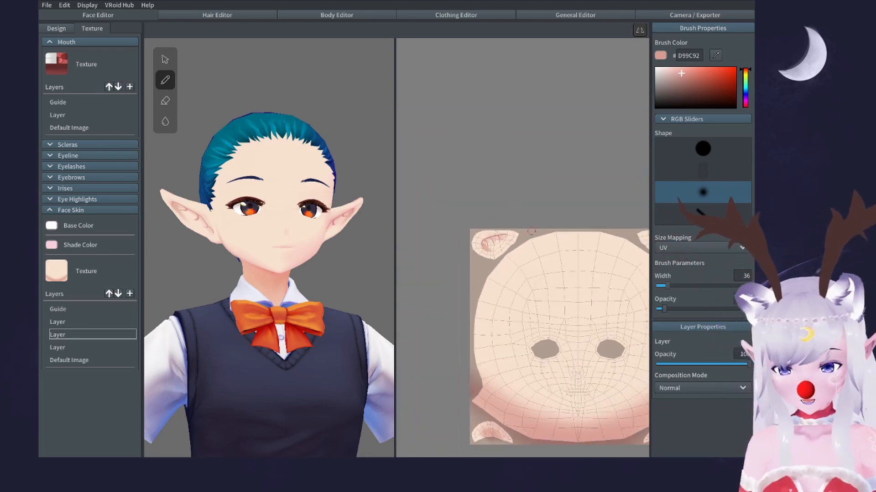
middle_click_drag(574, 263, 505, 165)
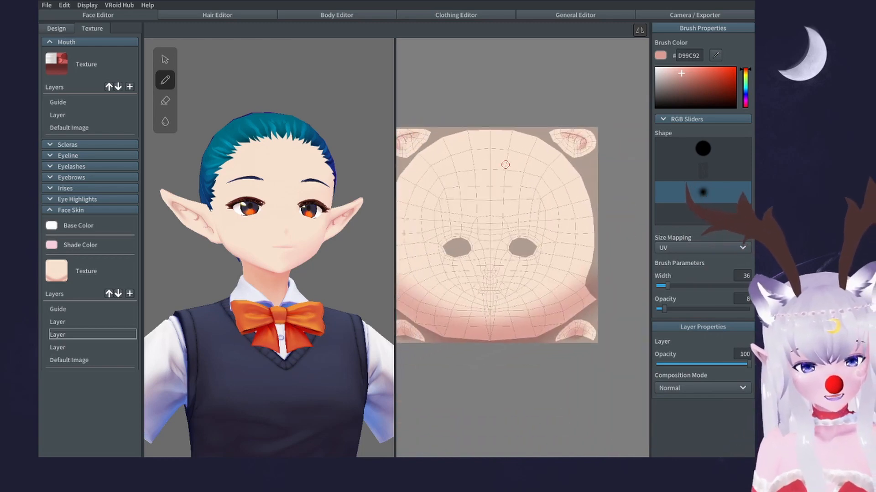
Add a new face skin layer and paint soft shading on the nose tip at brush width 36 and opacity 8.
scroll(489, 191, "up", 3)
right_click_drag(350, 248, 343, 254)
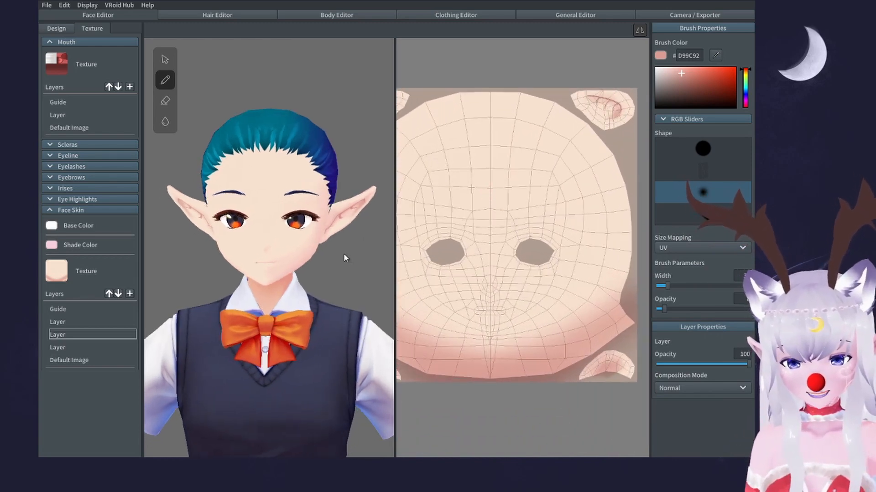
scroll(363, 266, "up", 5)
middle_click_drag(500, 229, 534, 180)
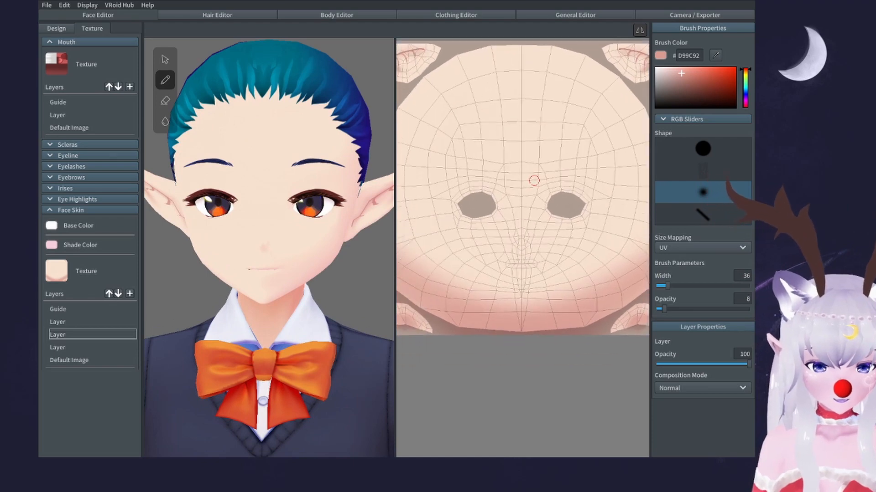
scroll(535, 240, "up", 5)
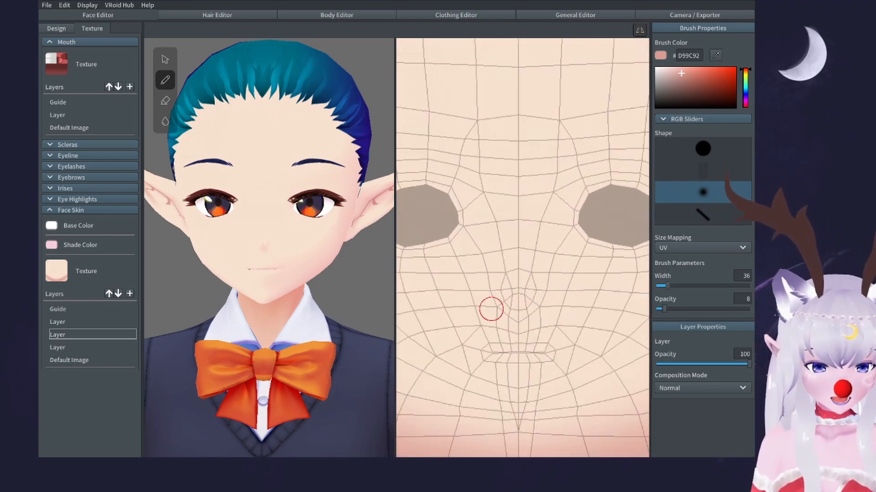
left_click(101, 322)
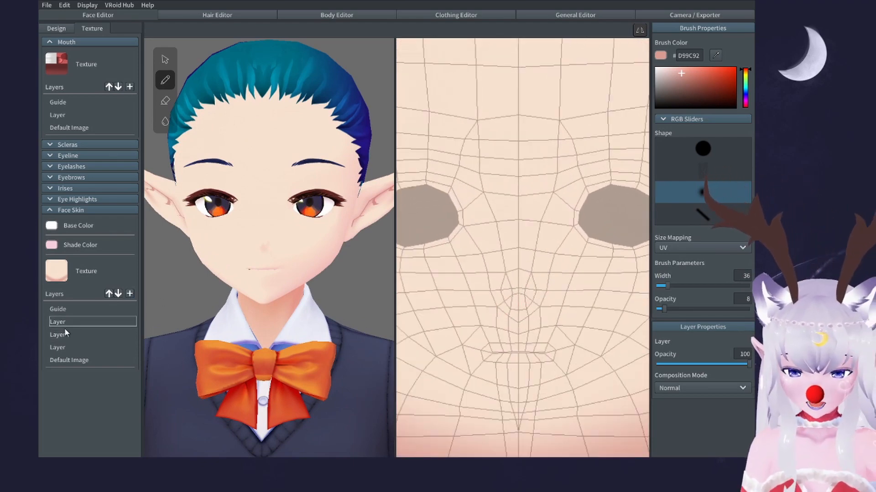
left_click(130, 294)
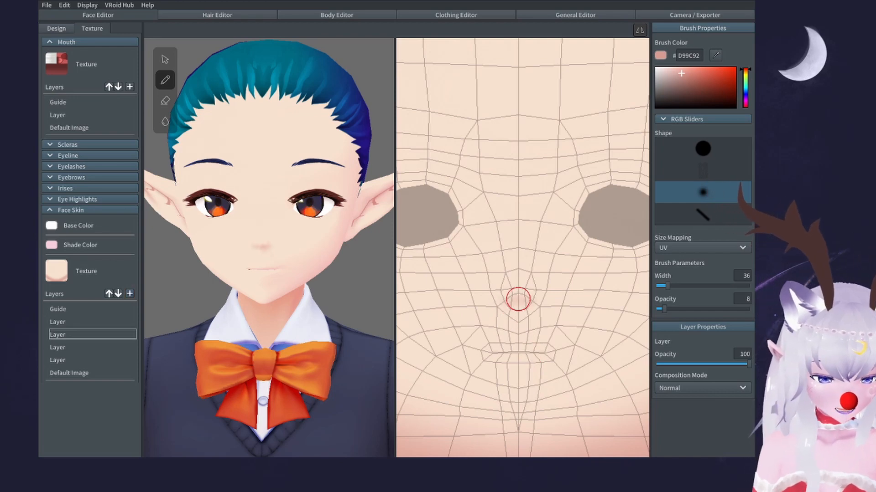
scroll(549, 328, "up", 2)
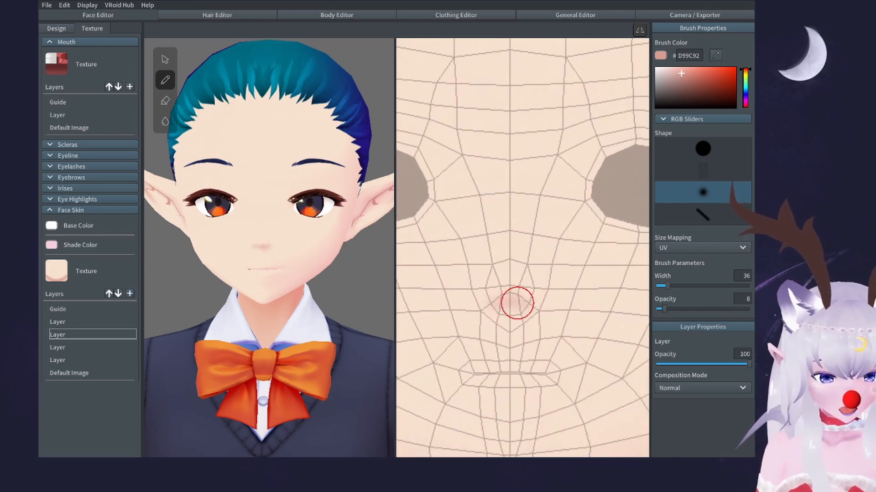
left_click_drag(505, 298, 504, 303)
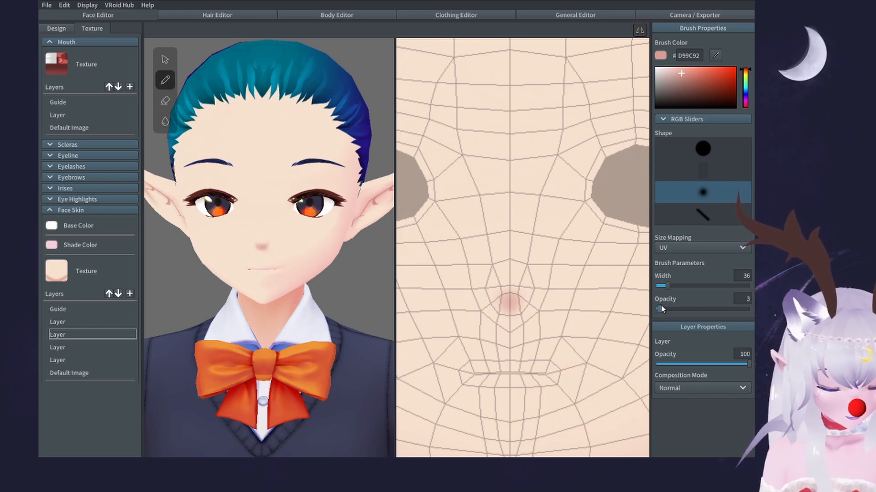
Try very faint shading above the eye opening with the soft round brush at width 51 and opacity 3.
left_click_drag(667, 286, 673, 286)
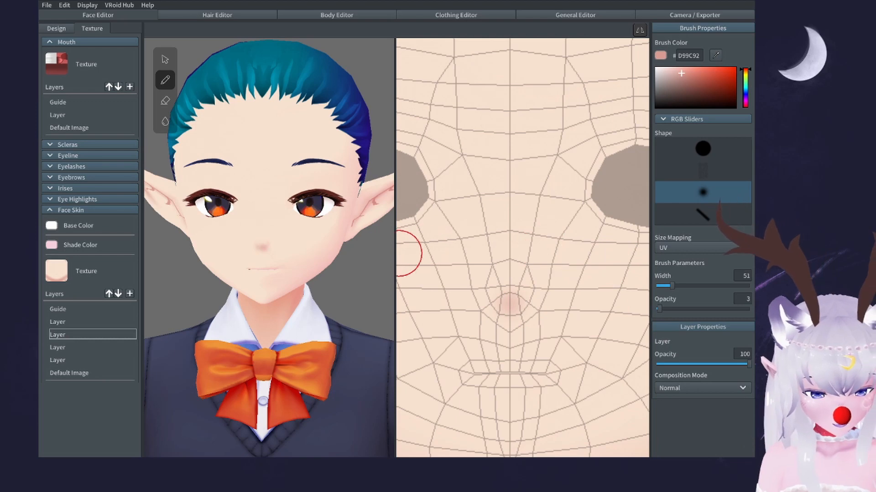
middle_click_drag(324, 277, 342, 250)
scroll(495, 272, "down", 1)
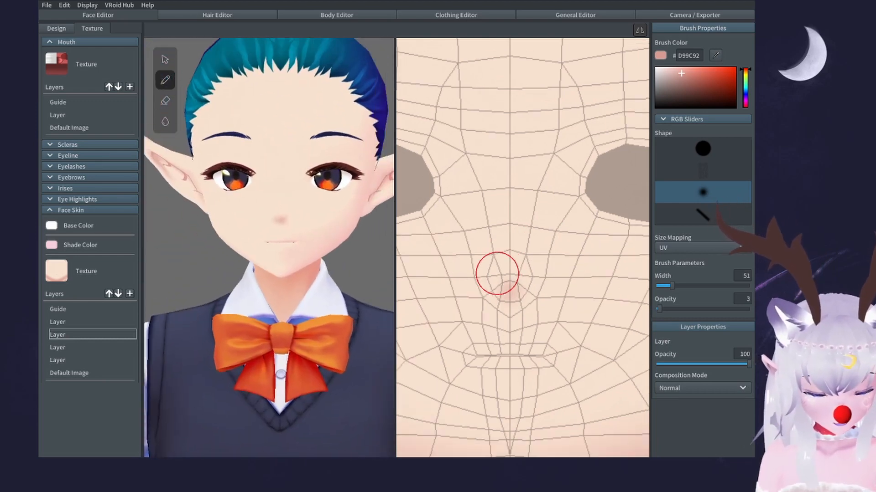
scroll(498, 274, "down", 5)
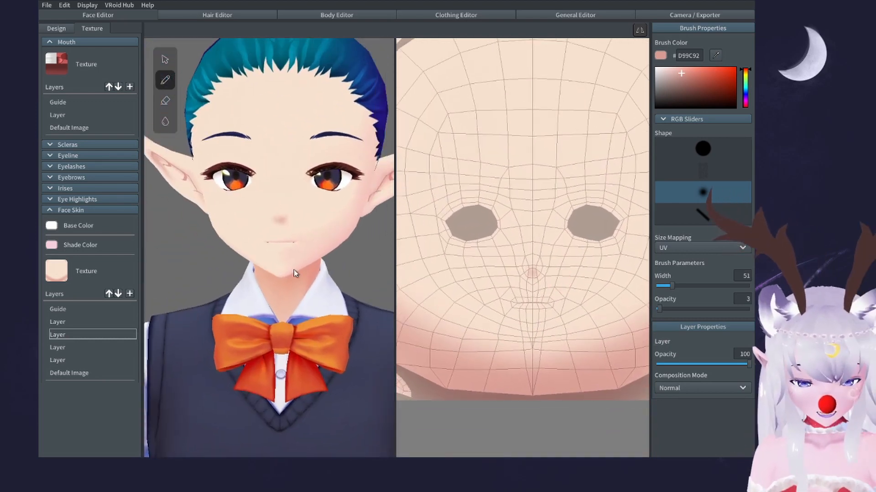
scroll(554, 255, "up", 8)
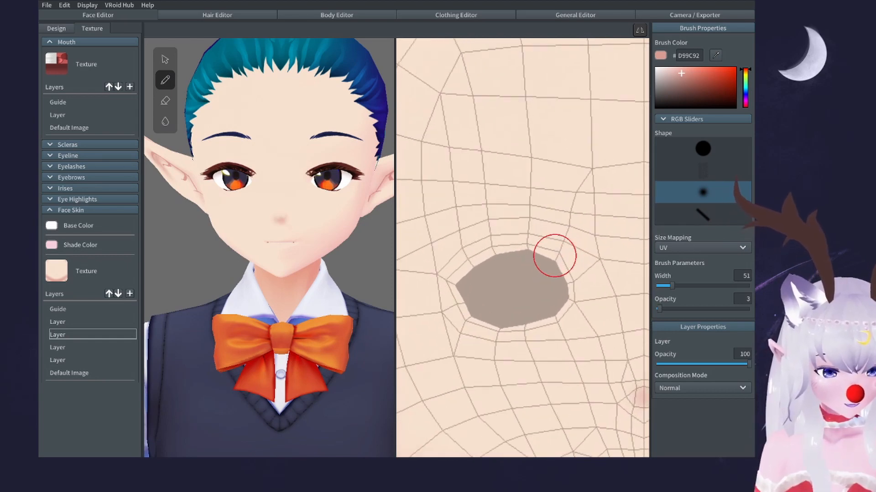
Try curved eyelid crease strokes above the eye opening with the soft brush at width 26 and opacity 17.
left_click_drag(672, 285, 664, 286)
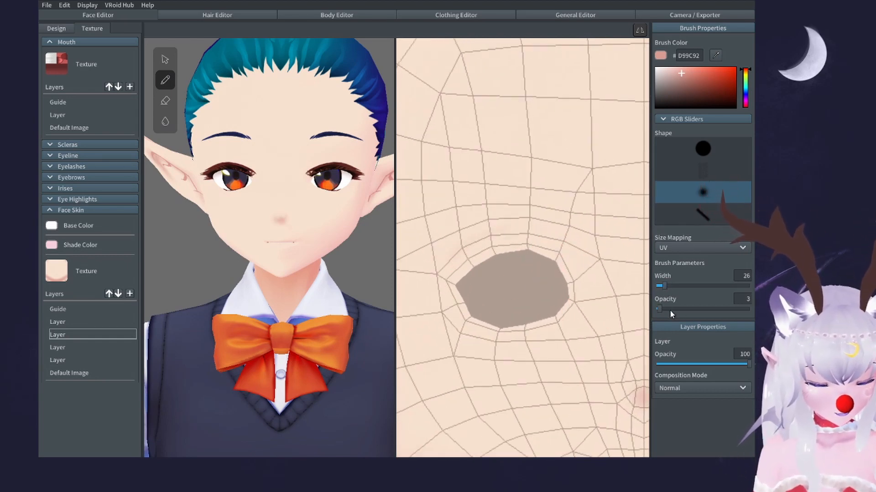
left_click_drag(669, 310, 672, 309)
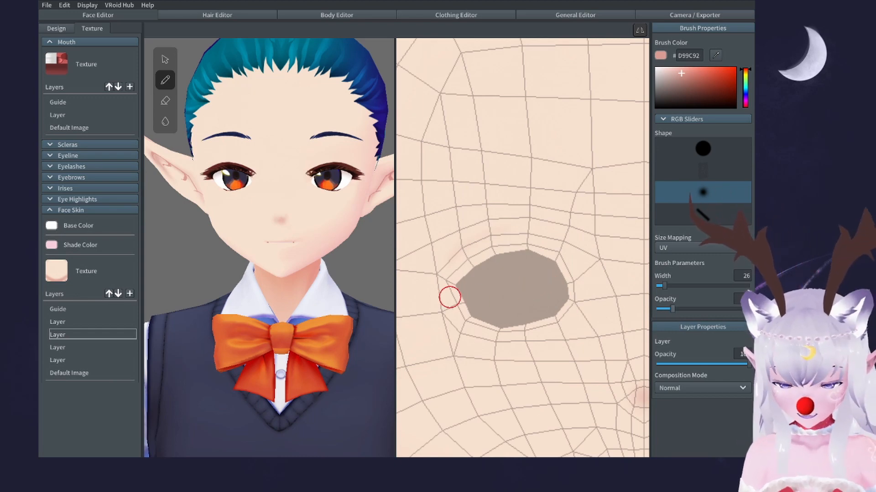
left_click_drag(442, 264, 527, 226)
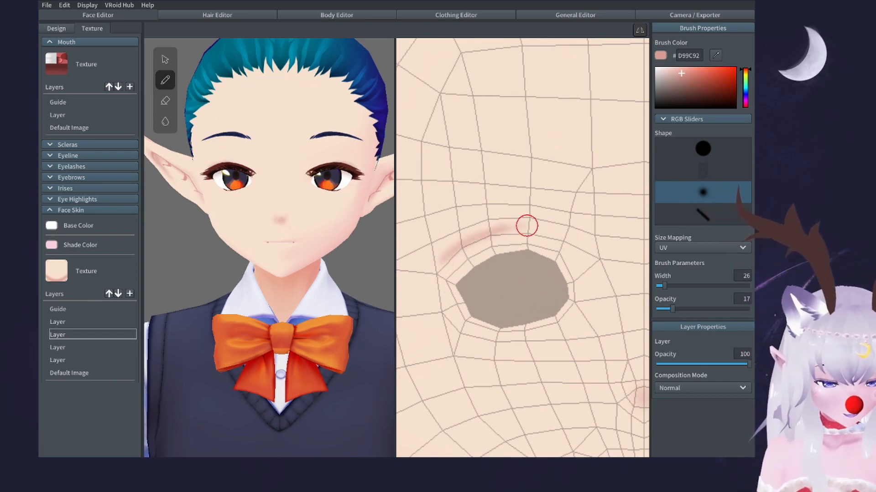
key("ctrl+z")
left_click_drag(457, 253, 554, 248)
key("ctrl+z")
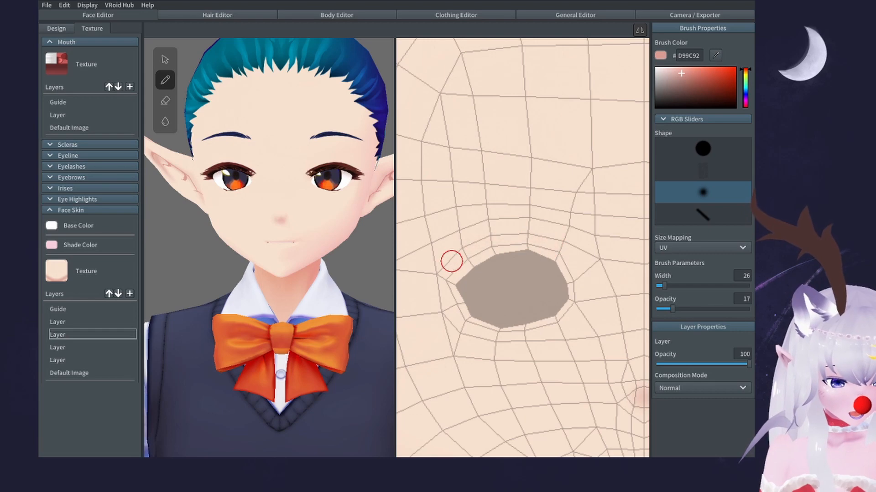
mouse_move(443, 265)
left_mouse_down()
mouse_move(501, 231)
mouse_move(553, 237)
mouse_move(454, 270)
mouse_move(463, 242)
mouse_move(565, 239)
mouse_move(499, 228)
mouse_move(439, 276)
left_mouse_up()
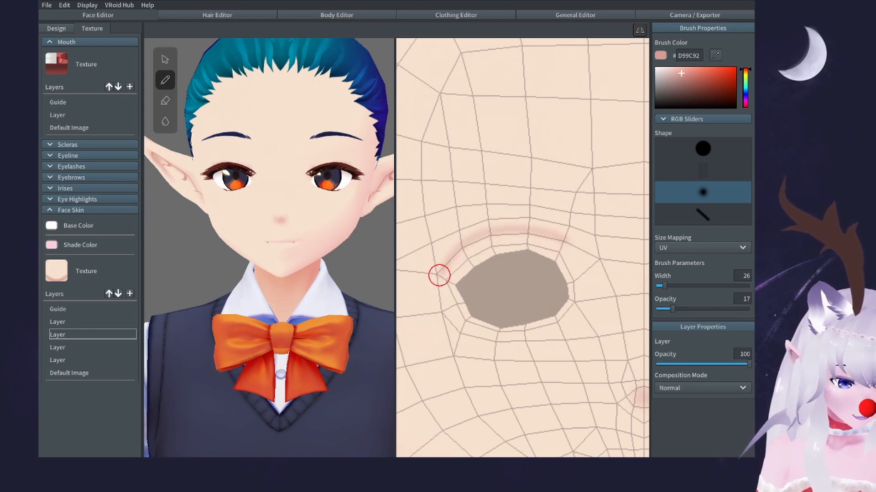
left_click_drag(509, 233, 560, 236)
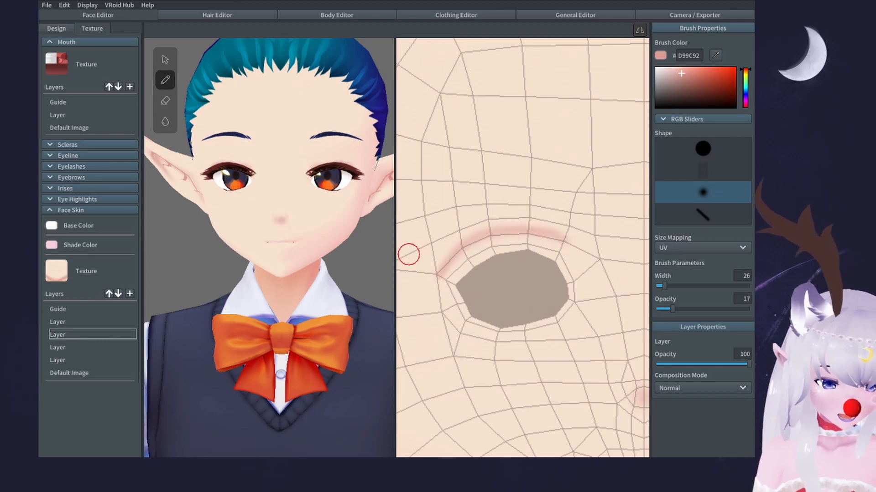
key("ctrl+z")
mouse_move(440, 254)
left_mouse_down()
mouse_move(478, 230)
mouse_move(556, 226)
mouse_move(450, 247)
mouse_move(495, 229)
mouse_move(543, 233)
mouse_move(448, 255)
left_mouse_up()
key("ctrl+z")
Try a thinner eyelid crease at width 14 and opacity 29, undo it, and restore the nose shading.
left_click_drag(664, 287, 683, 309)
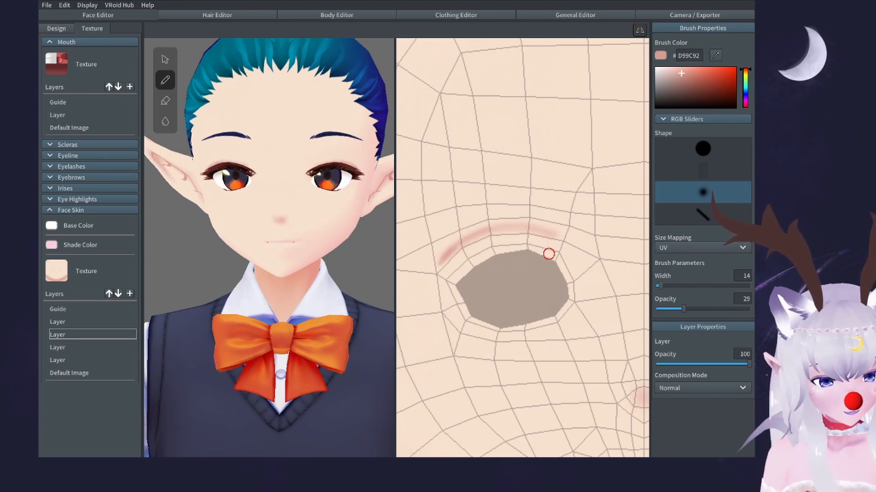
key("ctrl+z")
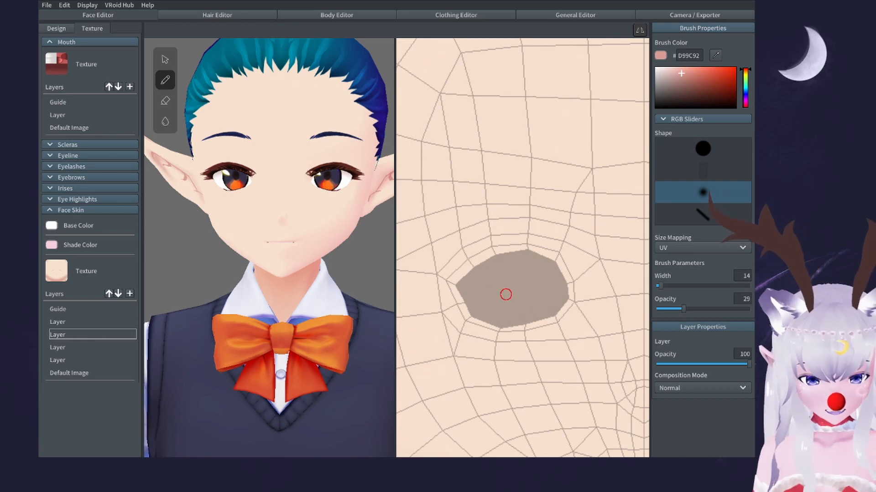
left_click(65, 5)
left_click(83, 24)
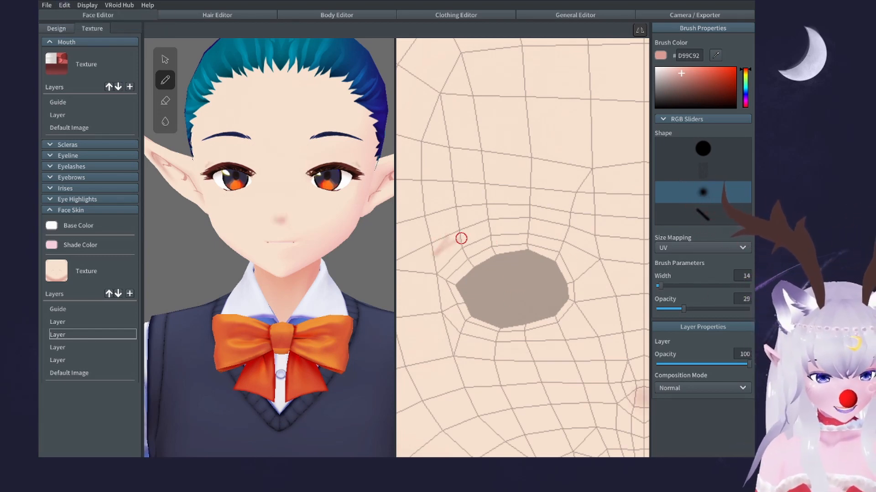
Try redrawing the eyelid crease above the eye opening, widening the brush to 34 at opacity 29.
left_click_drag(461, 238, 475, 224)
left_click_drag(663, 287, 667, 286)
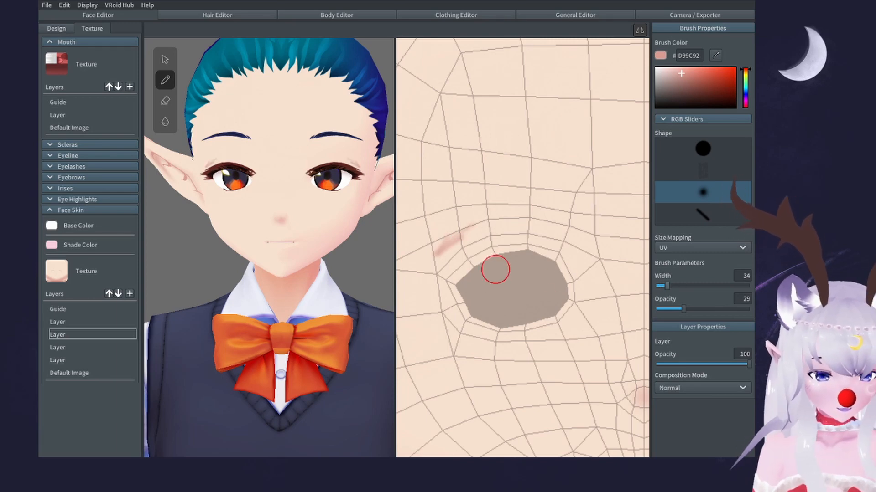
key("ctrl+z")
mouse_move(440, 253)
left_mouse_down()
mouse_move(432, 254)
mouse_move(524, 223)
mouse_move(560, 233)
left_mouse_up()
key("ctrl+z")
key("ctrl+z")
mouse_move(436, 261)
left_mouse_down()
mouse_move(527, 227)
mouse_move(545, 232)
mouse_move(455, 239)
mouse_move(436, 261)
mouse_move(551, 232)
left_mouse_up()
key("ctrl+z")
key("ctrl+z")
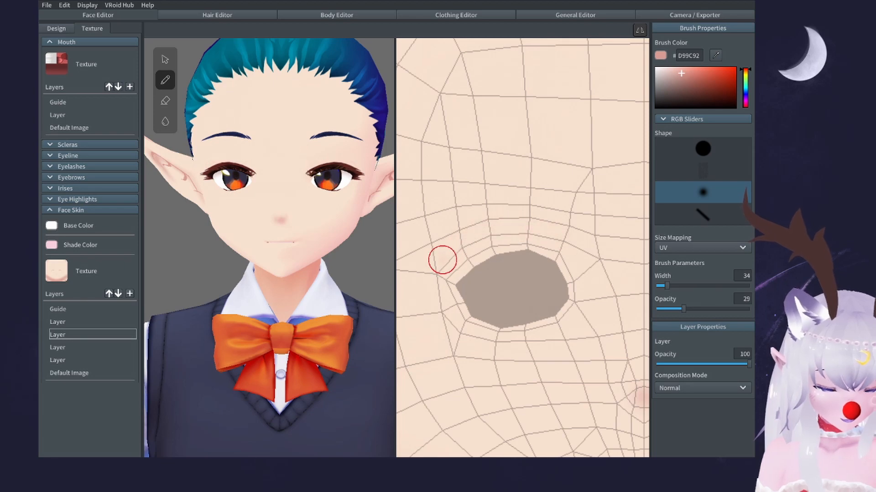
Paint the curved eyelid crease at opacity 29 using widths 34 and 18, and deepen its outer part with color BA7F75.
mouse_move(442, 260)
left_mouse_down()
mouse_move(504, 221)
mouse_move(564, 230)
left_mouse_up()
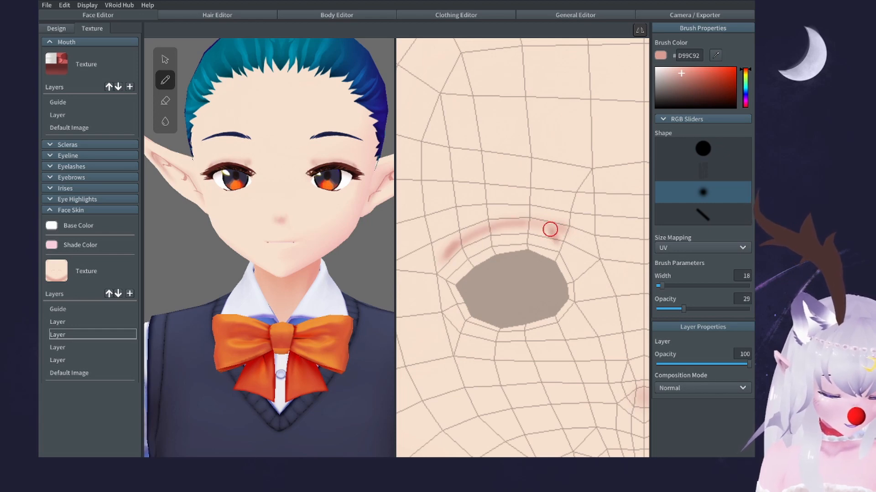
left_click(684, 79)
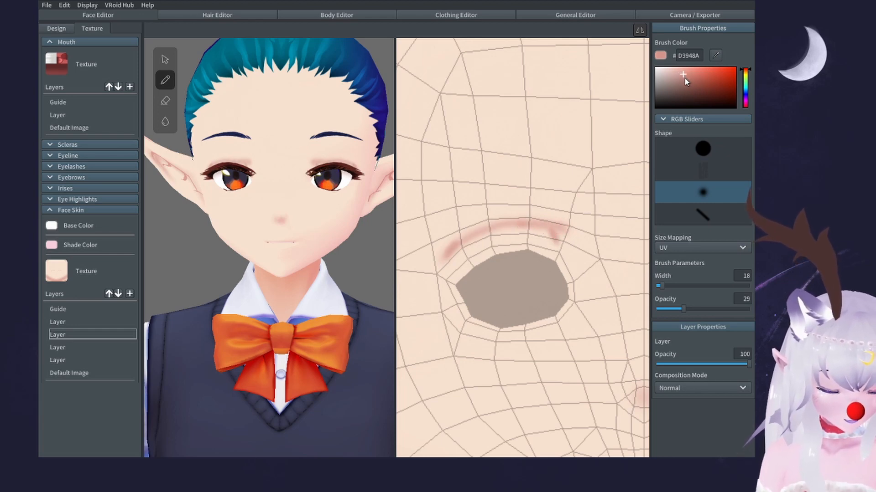
left_click_drag(446, 254, 493, 228)
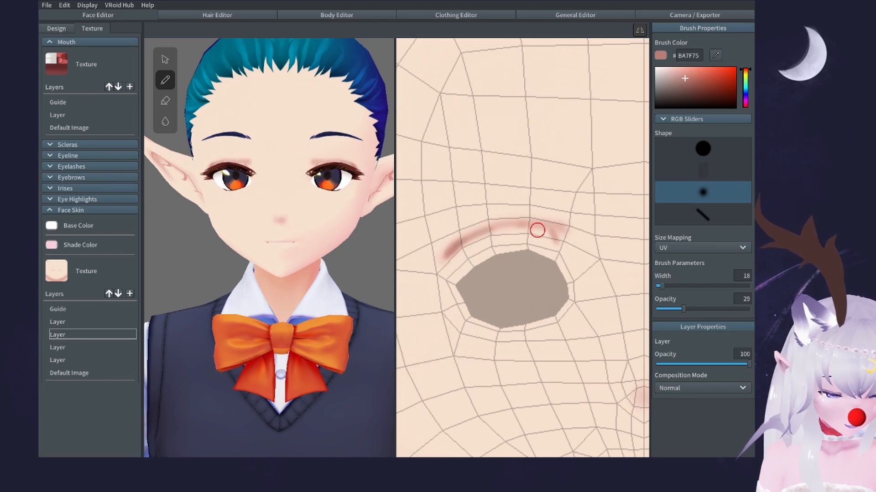
Retouch the eyelid crease shading with color B76B5F at brush width 18, lowering the opacity to 17 and finally 5.
scroll(532, 257, "down", 6)
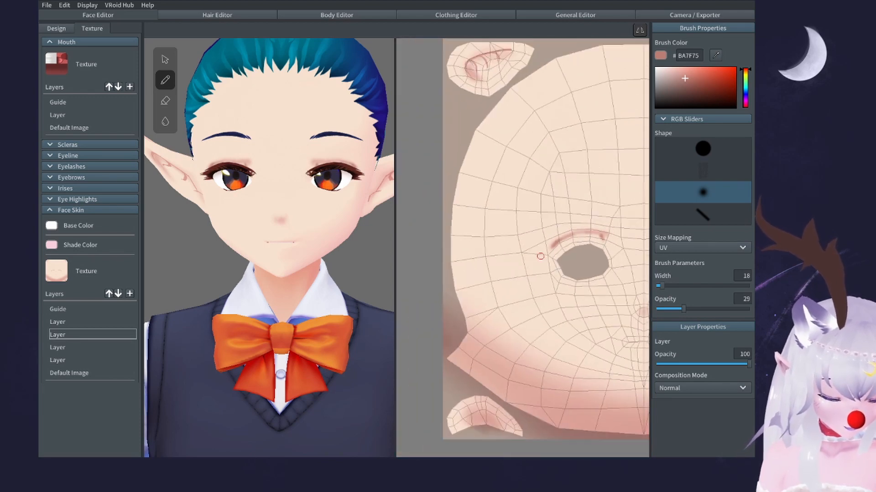
scroll(553, 237, "up", 3)
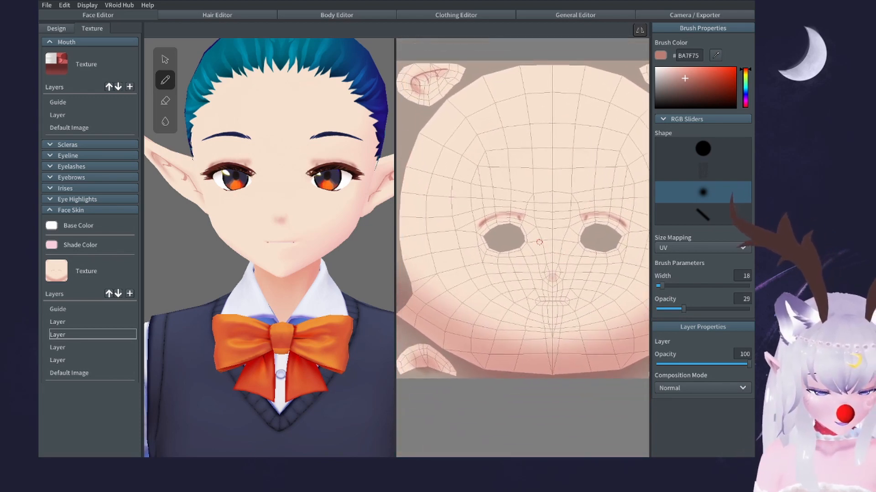
scroll(529, 205, "up", 3)
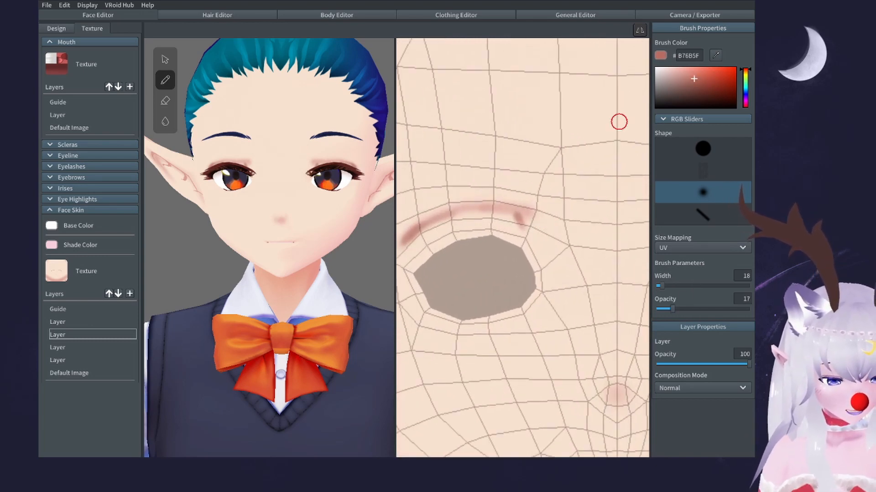
left_click_drag(475, 207, 522, 215)
key("ctrl+z")
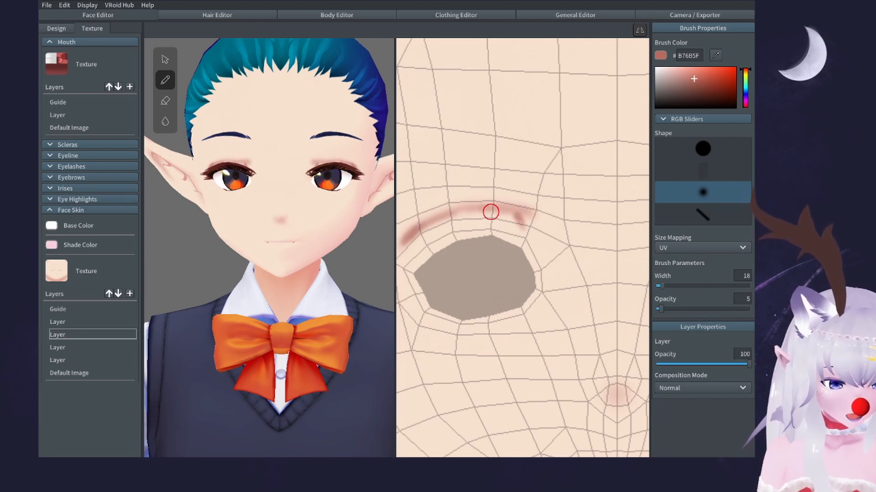
Set the hard round brush to color 602920, width 9 and opacity 43, and try a line along the inner eyelid crease.
scroll(529, 213, "up", 3)
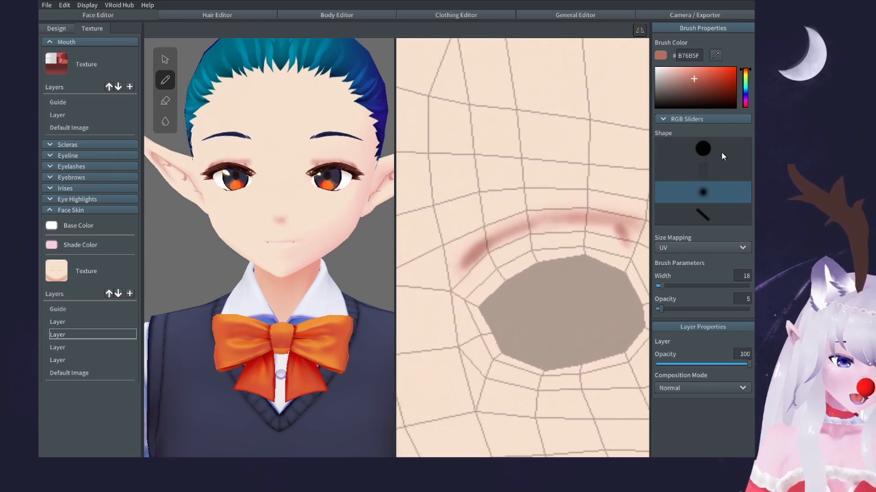
left_click(702, 149)
left_click_drag(660, 309, 697, 310)
left_click(703, 90)
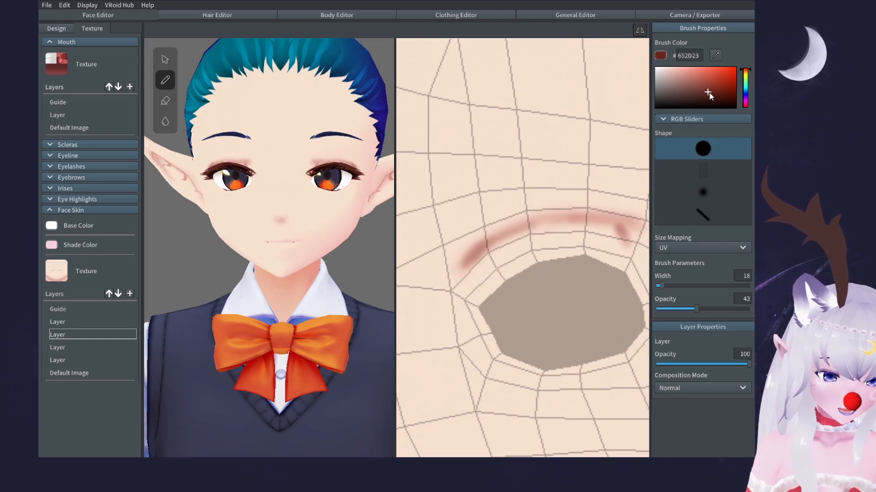
left_click(709, 93)
left_click_drag(658, 286, 657, 286)
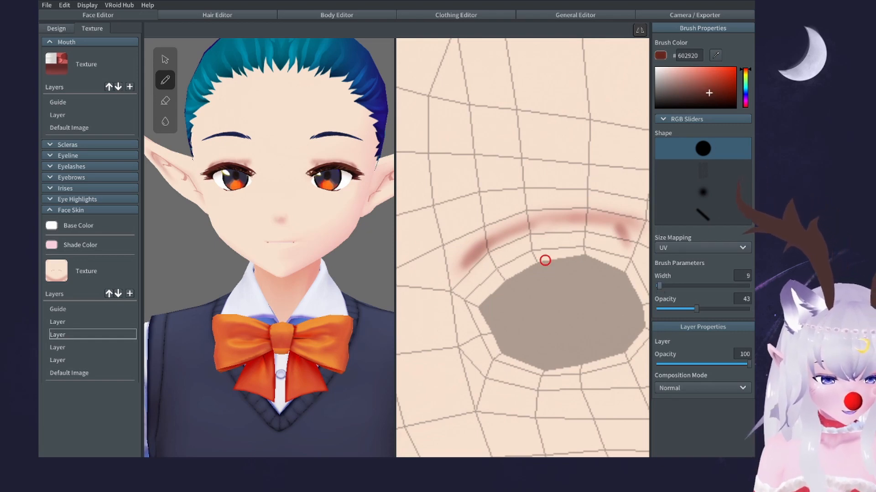
scroll(497, 248, "up", 2)
left_click_drag(579, 218, 619, 223)
key("ctrl+z")
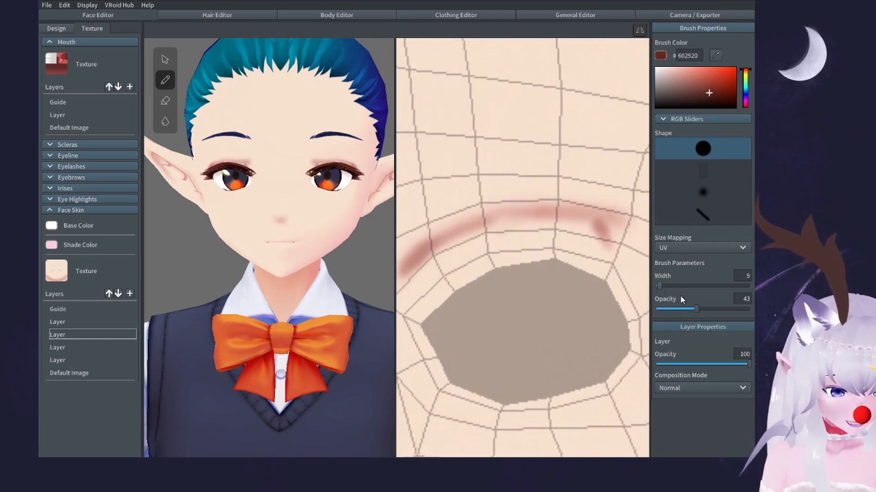
On the topmost paint layer, draw a dark line along the inner half of the eyelid crease at width 9 and opacity 9.
right_click(117, 323)
left_click(112, 317)
right_click(108, 318)
left_click(136, 263)
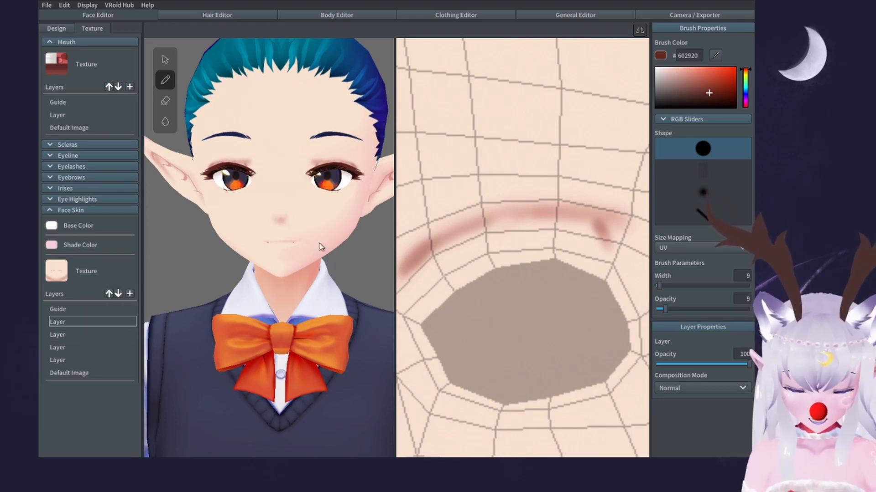
middle_click_drag(471, 230, 440, 228)
mouse_move(481, 211)
left_mouse_down()
mouse_move(584, 223)
mouse_move(563, 237)
mouse_move(570, 223)
mouse_move(573, 244)
left_mouse_up()
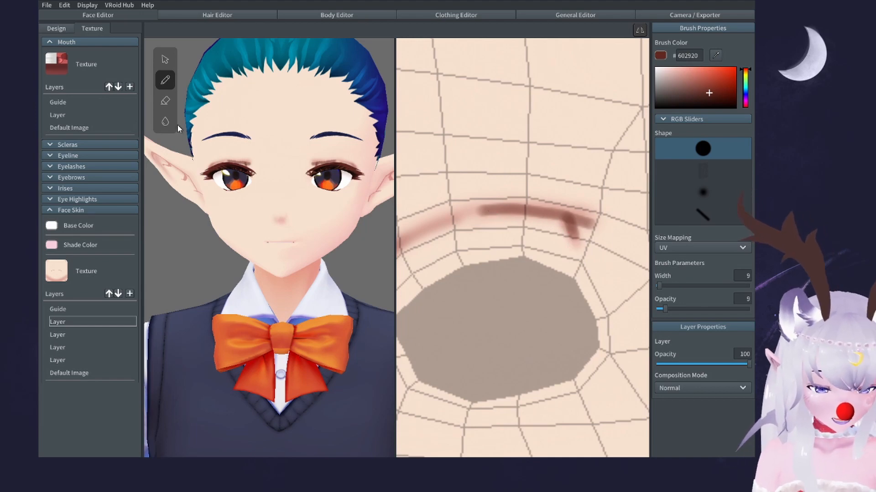
Raise the brush opacity to 100 and undo the most recent strokes on the eyelid crease.
left_click_drag(665, 310, 749, 309)
key("ctrl+z")
key("ctrl+z")
key("ctrl+z")
key("ctrl+z")
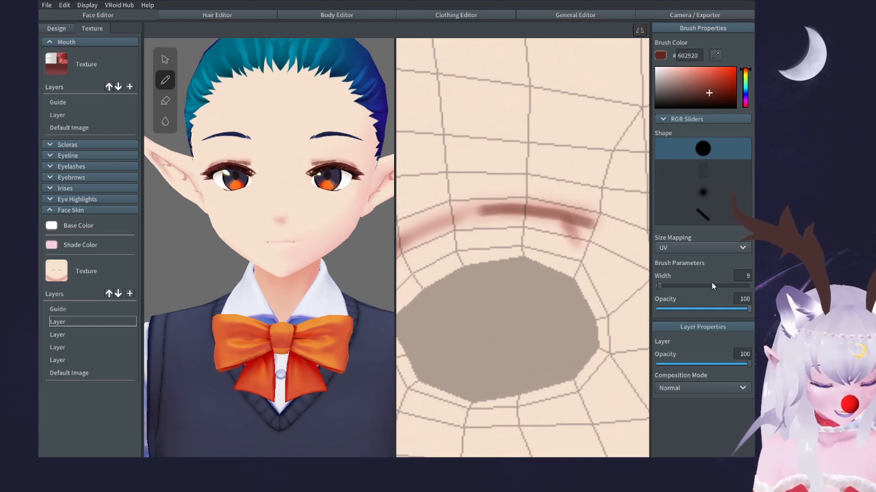
Draw a thin dark line with a short downward branch along the inner half of the eyelid crease at brush width 3.
left_click_drag(659, 286, 654, 284)
left_click_drag(476, 208, 585, 219)
key("ctrl+z")
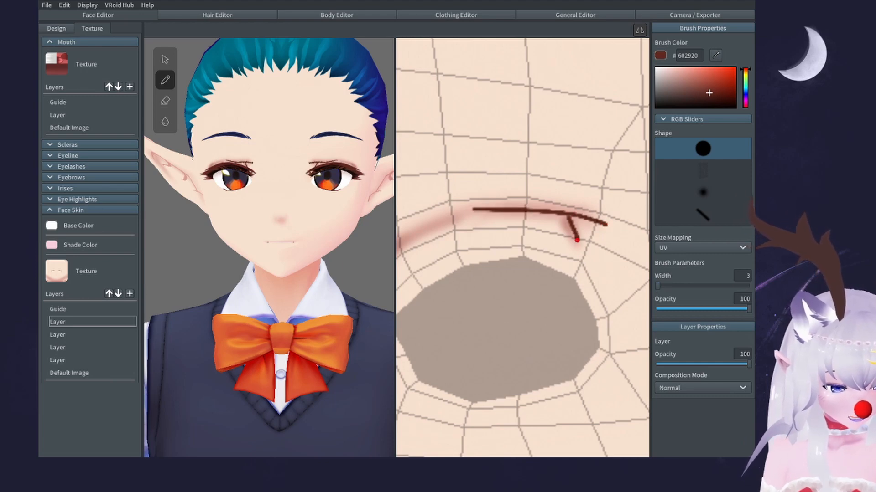
key("ctrl+z")
key("ctrl+z")
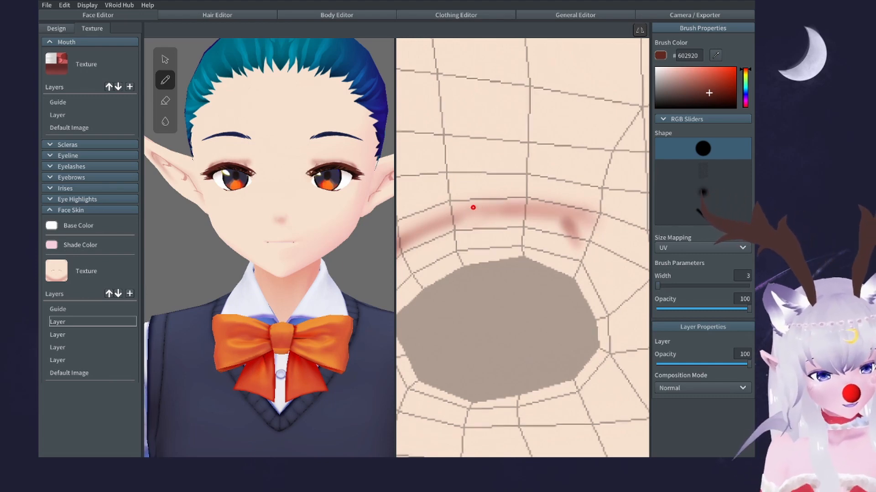
mouse_move(473, 208)
left_mouse_down()
mouse_move(596, 218)
mouse_move(579, 237)
left_mouse_up()
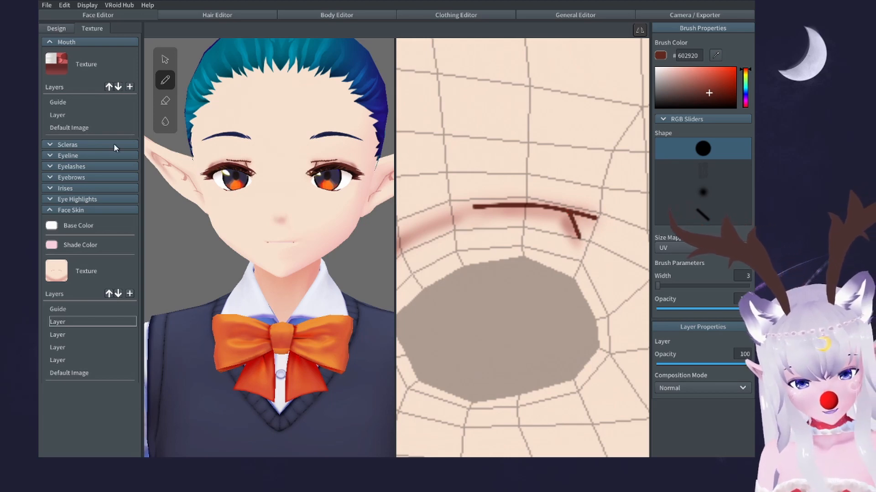
Erase the outer part of the dark crease line at eraser width 45 and trim its inner end at width 1.
left_click(165, 101)
left_click_drag(488, 207, 501, 206)
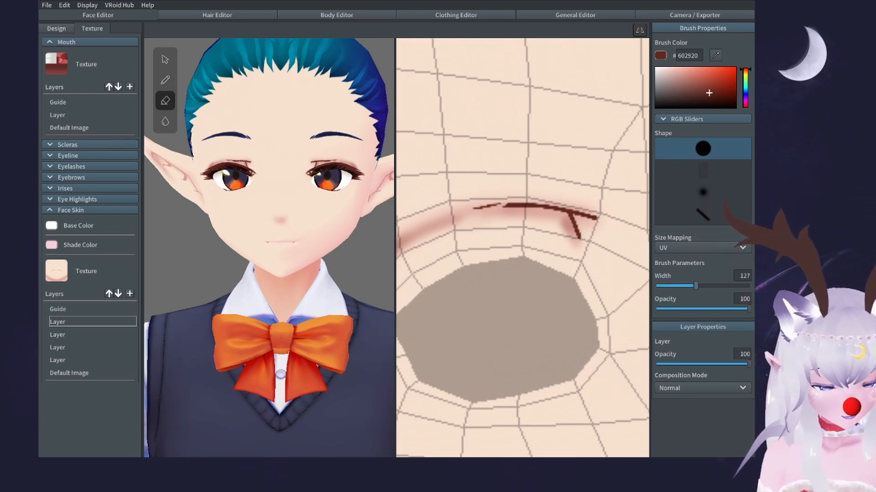
left_click(524, 219)
left_click_drag(695, 286, 670, 287)
key("ctrl+z")
left_click(475, 203)
middle_click_drag(583, 242, 501, 247)
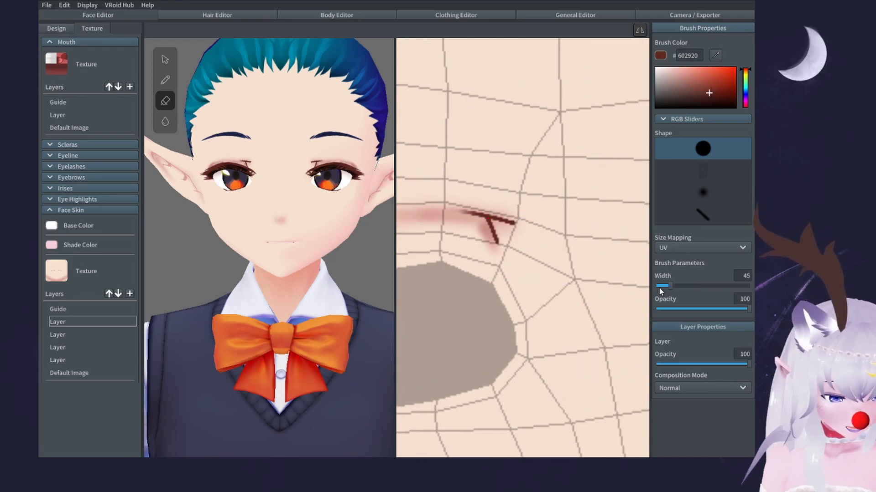
left_click_drag(659, 288, 656, 285)
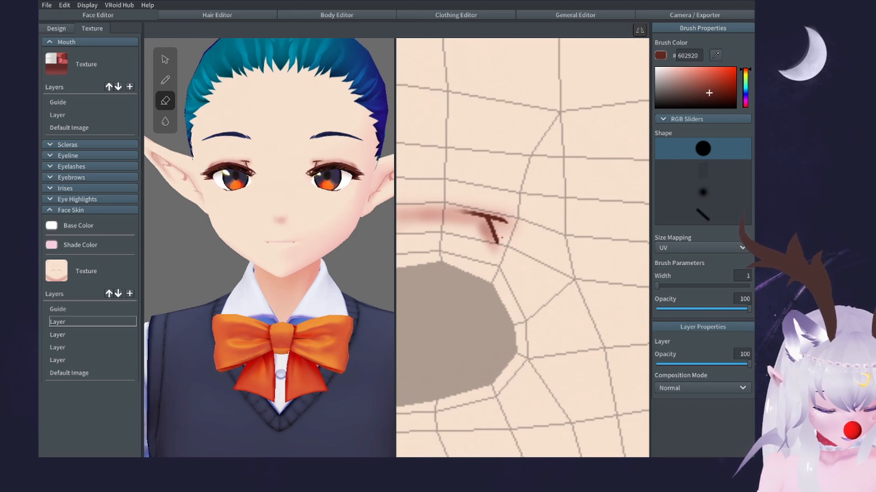
Lower the crease line layer's opacity to 24 and check the softened line on the model.
scroll(508, 252, "down", 5)
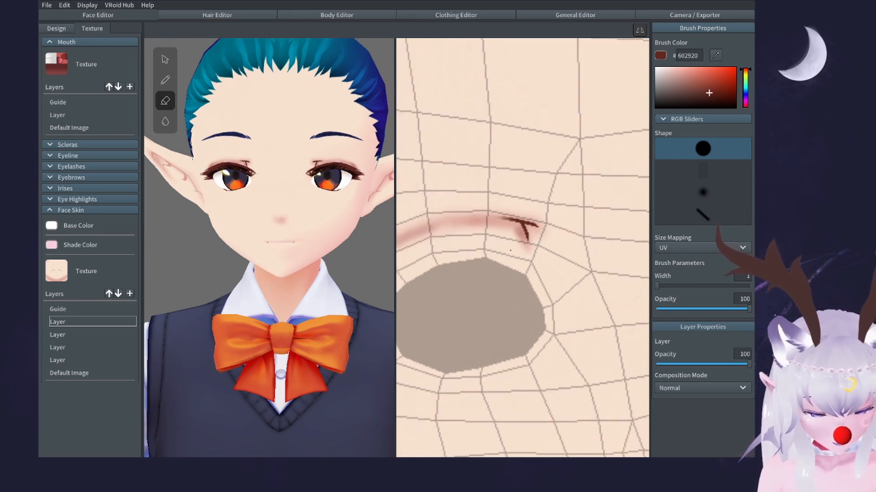
left_click(693, 365)
left_click_drag(692, 365, 679, 365)
scroll(522, 248, "down", 3)
scroll(269, 247, "down", 5)
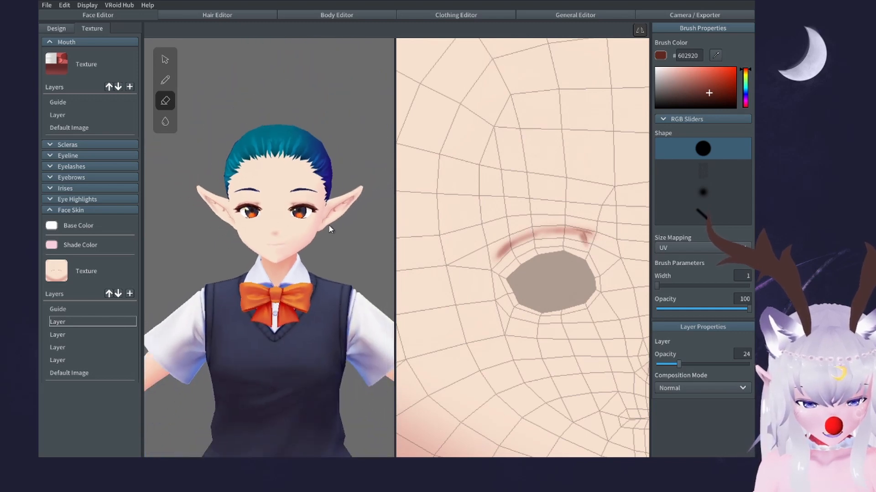
scroll(337, 223, "up", 5)
scroll(270, 248, "up", 2)
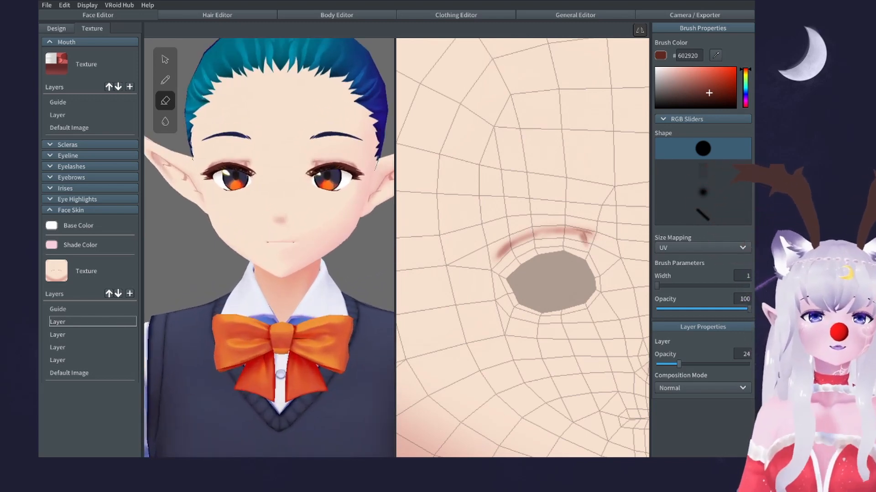
Draw a thin line with color 602920 along the outer part of the eyelid crease at width 4 and opacity 100.
left_click(166, 81)
scroll(416, 237, "up", 5)
scroll(416, 237, "up", 2)
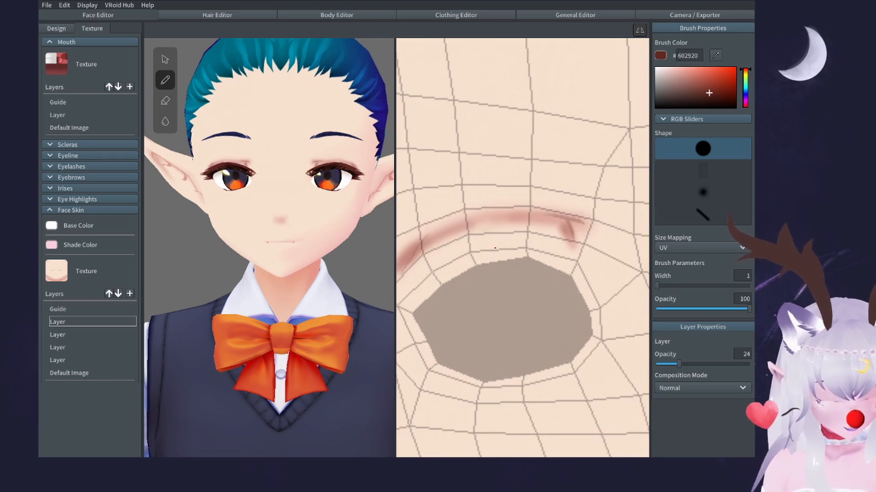
middle_click_drag(495, 248, 539, 250)
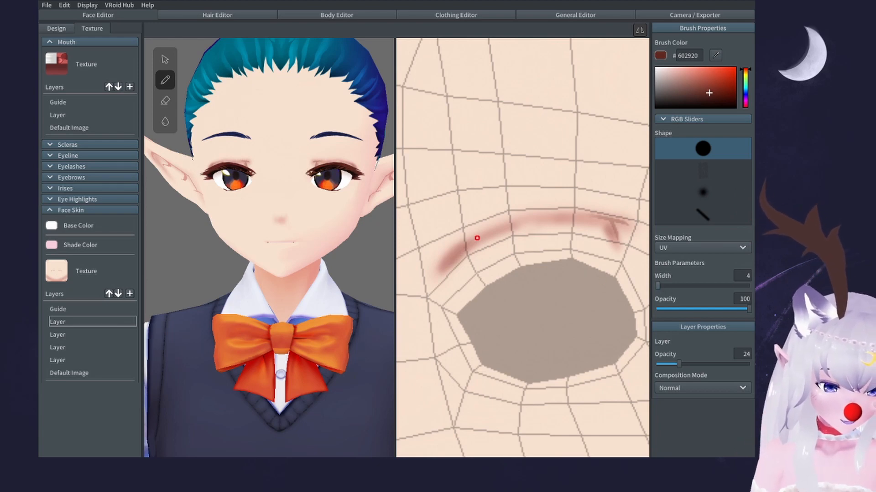
left_click_drag(477, 238, 444, 273)
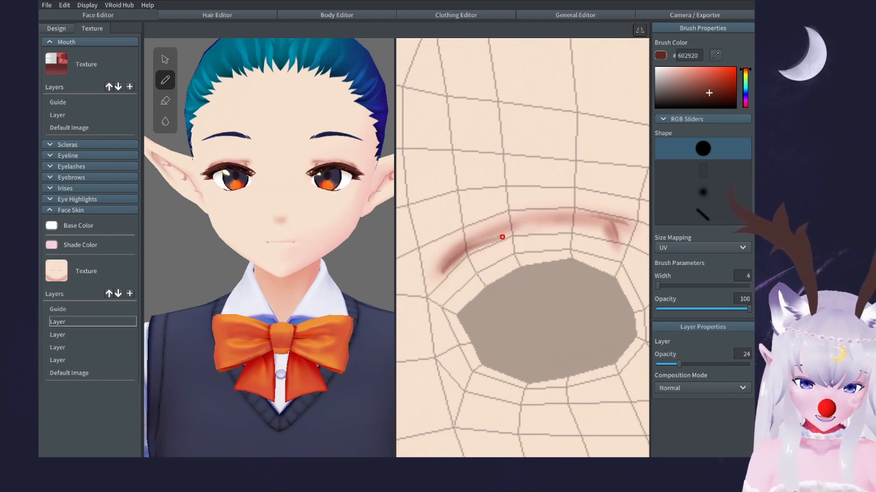
key("ctrl+z")
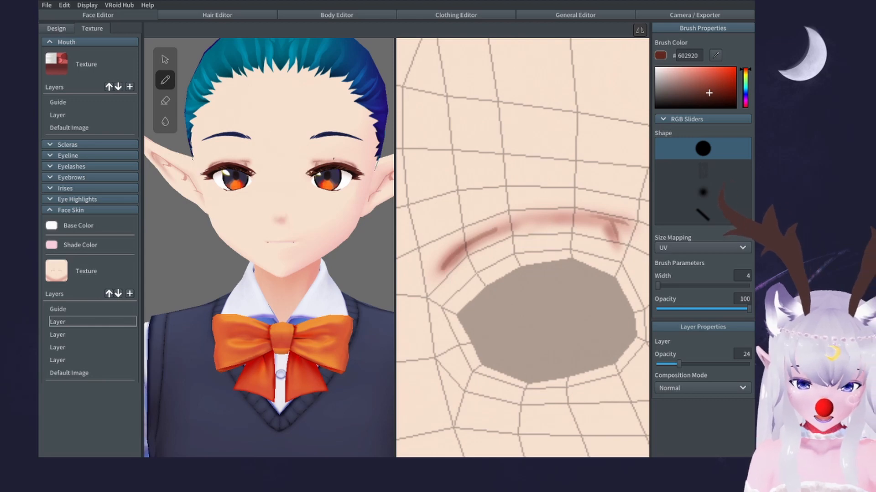
left_click(167, 101)
scroll(340, 145, "down", 4)
scroll(340, 145, "up", 1)
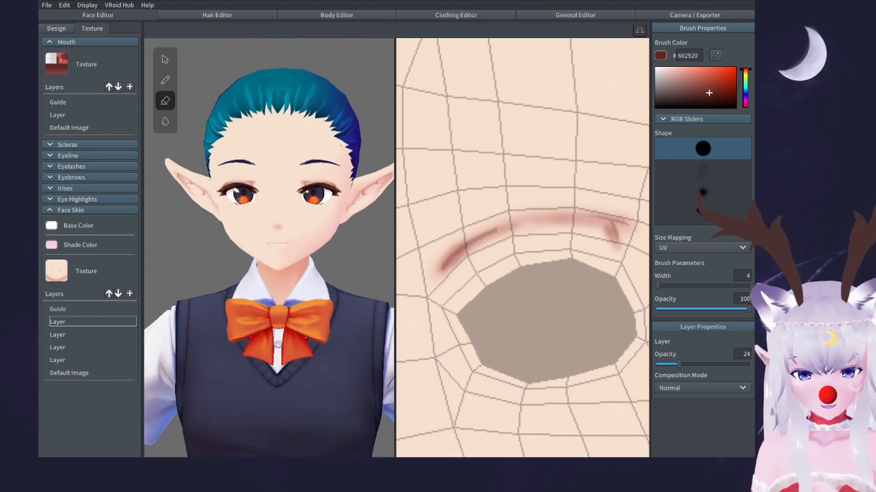
scroll(340, 146, "up", 2)
left_click(166, 79)
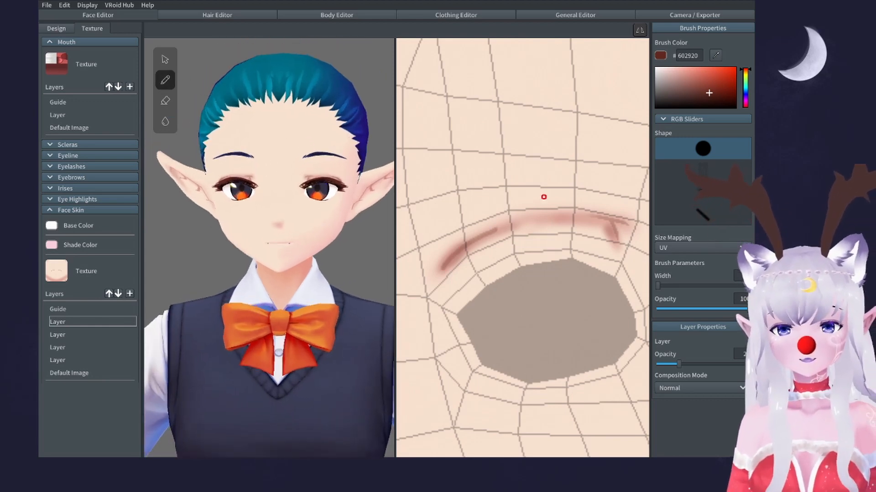
scroll(544, 197, "down", 4)
scroll(532, 197, "up", 3)
Try soft brush shading at width 93 over the outer part of the upper eyelid, using colors 602920 and BD5544.
left_click(702, 192)
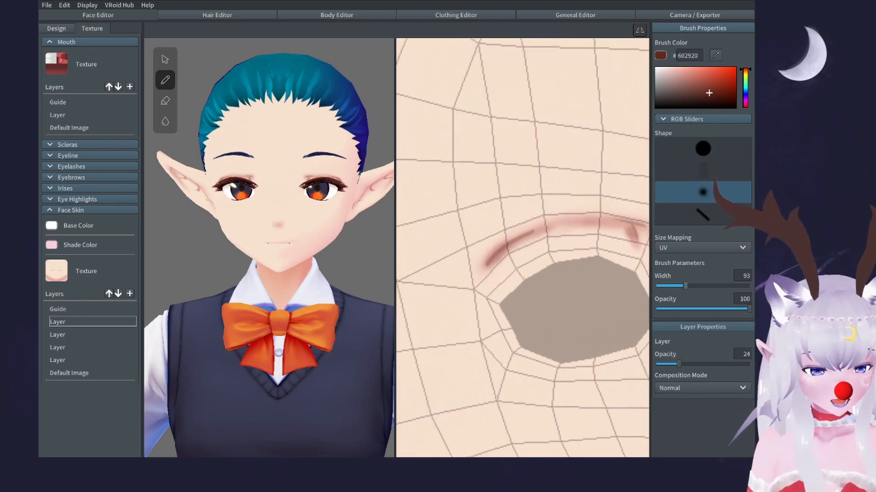
scroll(532, 271, "down", 2)
left_click(577, 279)
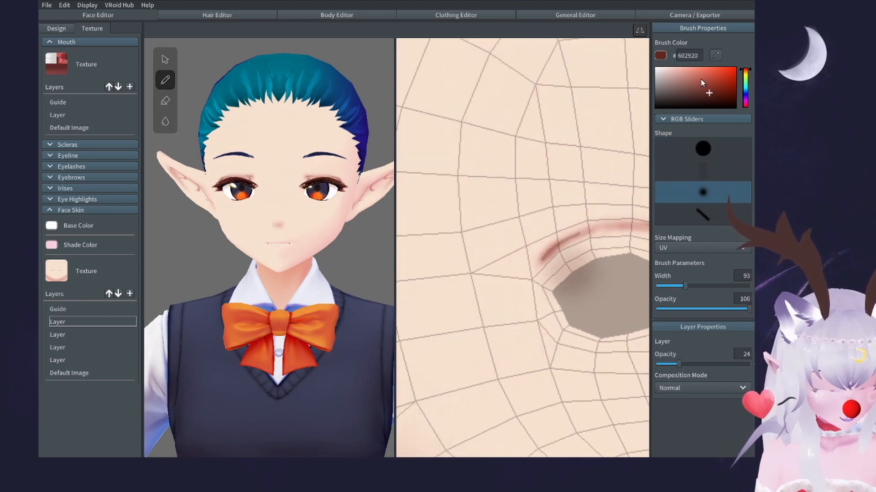
left_click_drag(700, 79, 706, 77)
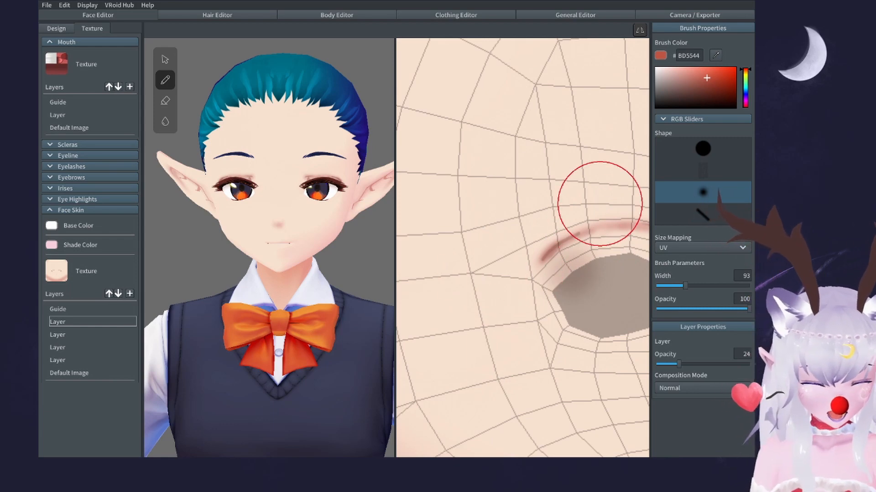
key("ctrl+z")
middle_click_drag(589, 254, 508, 235)
mouse_move(504, 244)
left_mouse_down()
mouse_move(481, 248)
mouse_move(491, 267)
mouse_move(493, 248)
left_mouse_up()
key("ctrl+z")
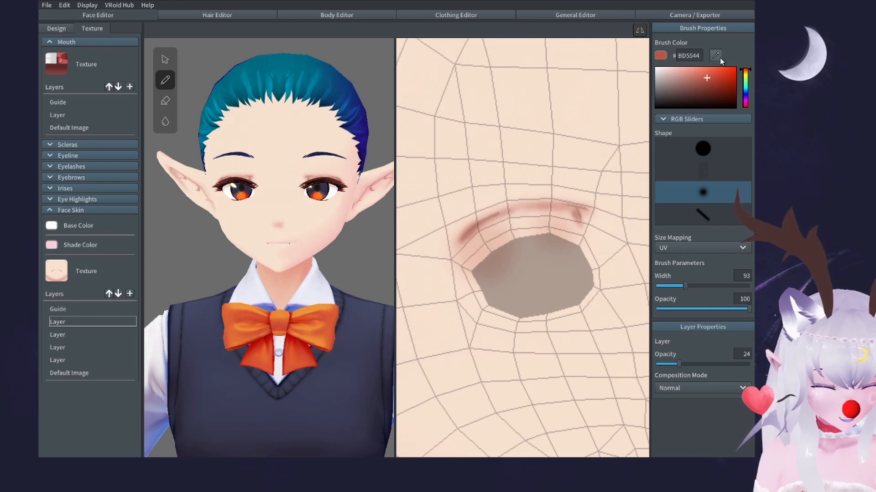
Sample color CDA68D from the eyelid and softly shade the upper lid and outer eye corner at width 80.
left_click(537, 214)
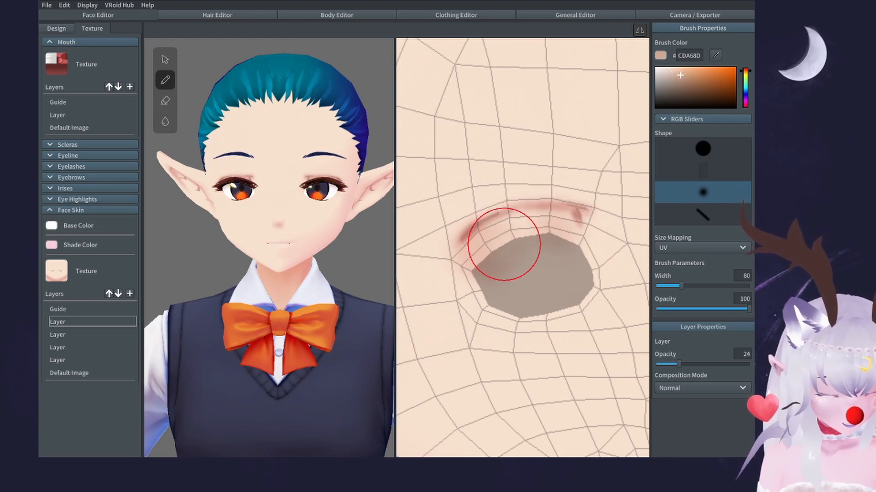
scroll(515, 219, "down", 5)
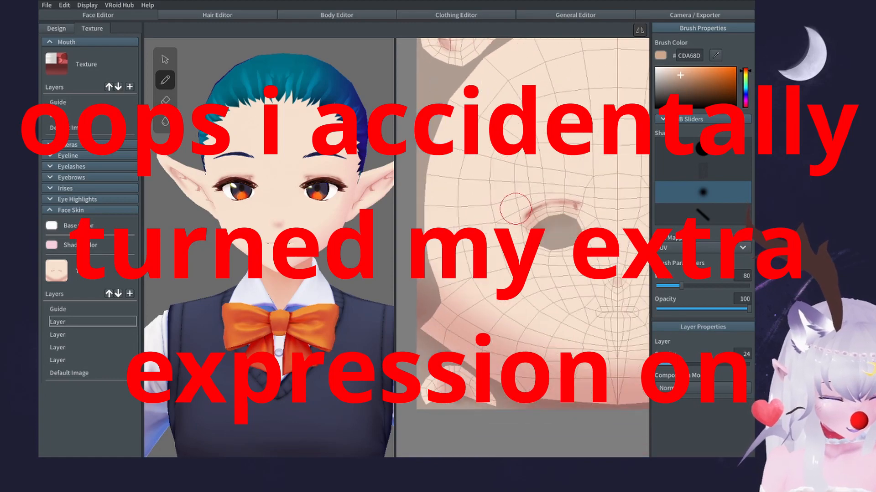
scroll(484, 213, "down", 2)
scroll(473, 176, "up", 5)
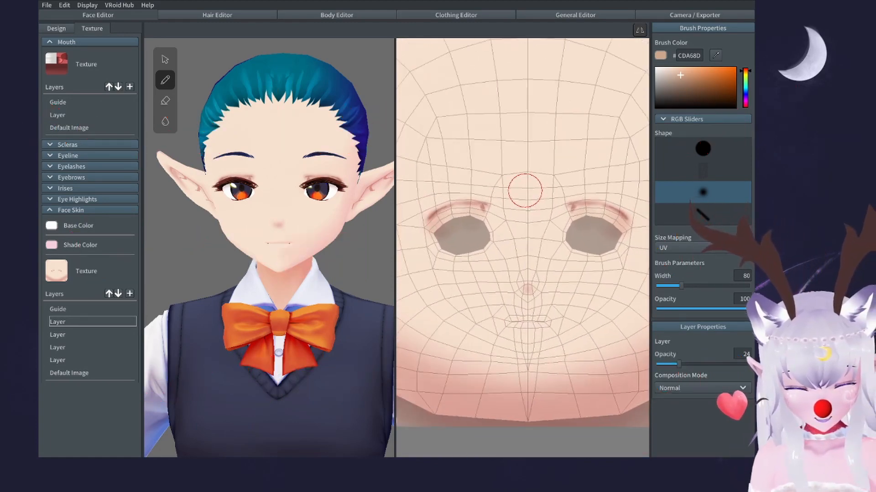
scroll(528, 196, "up", 5)
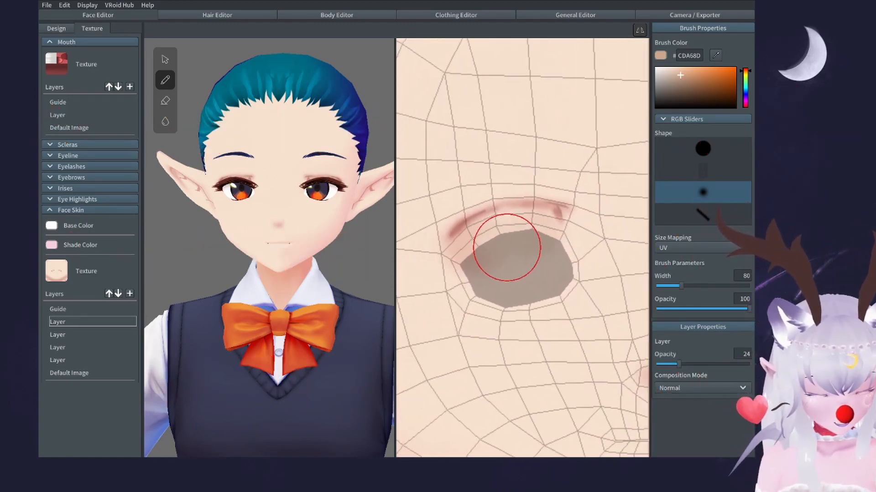
middle_click_drag(508, 248, 633, 244)
Reduce the soft brush to width 52 and paint light shading beneath the lower eyelid.
left_click_drag(681, 286, 672, 286)
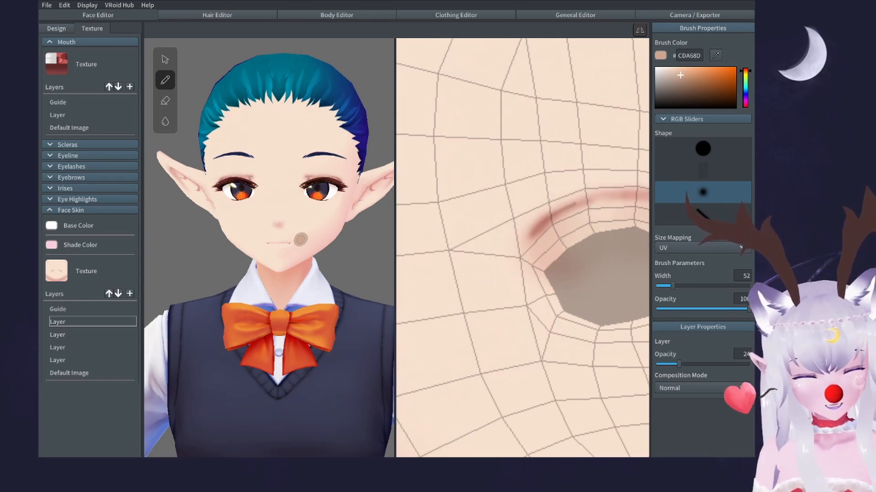
scroll(504, 196, "down", 4)
middle_click_drag(504, 197, 409, 139)
middle_click_drag(561, 199, 484, 173)
left_click_drag(538, 218, 467, 209)
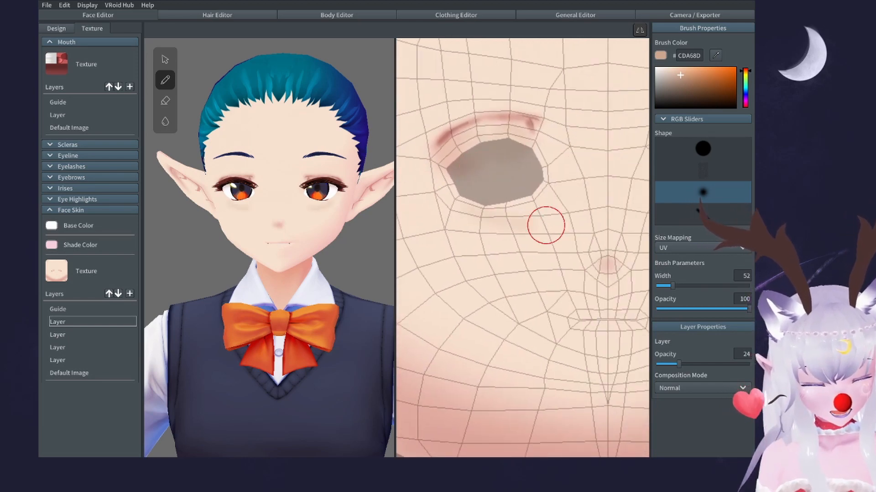
Hide and show the selected face skin layer again to compare the eye area with and without its shading.
scroll(561, 246, "down", 5)
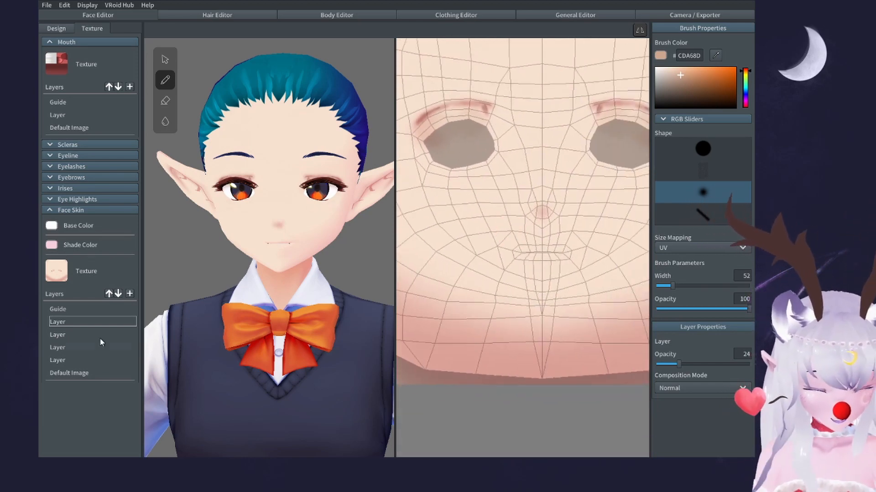
right_click(66, 321)
left_click(98, 260)
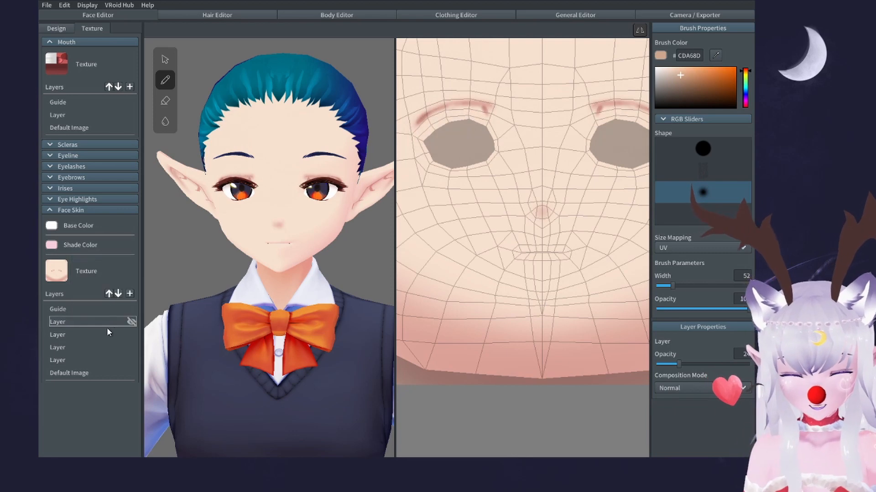
right_click(95, 321)
left_click(119, 260)
Add a new face skin layer above the eye shading and set the brush color to 90303E.
left_click(129, 293)
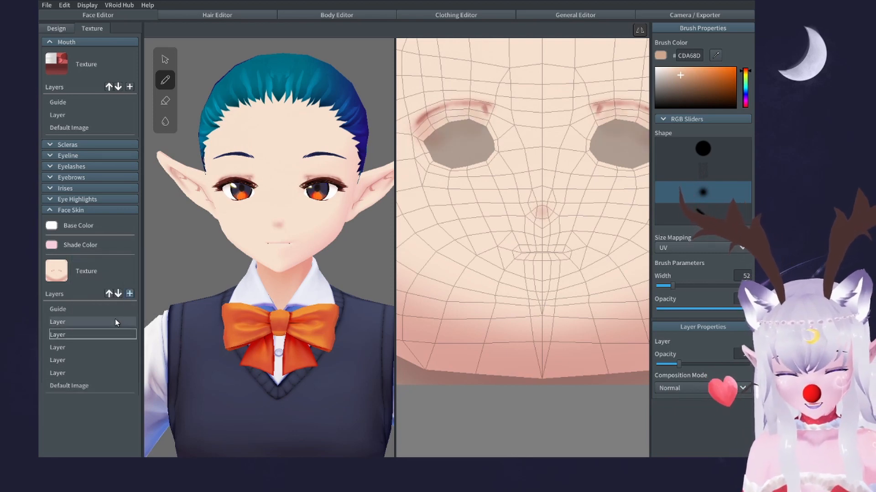
left_click(691, 84)
left_click(698, 76)
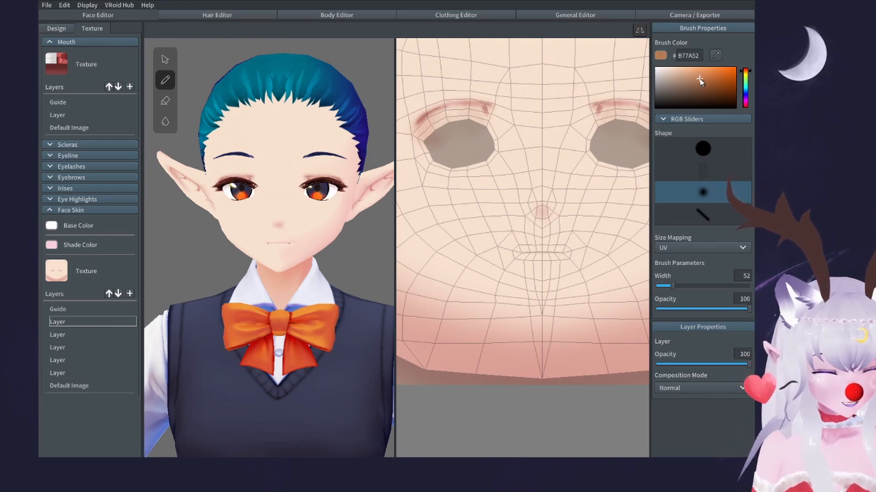
left_click_drag(746, 73, 741, 77)
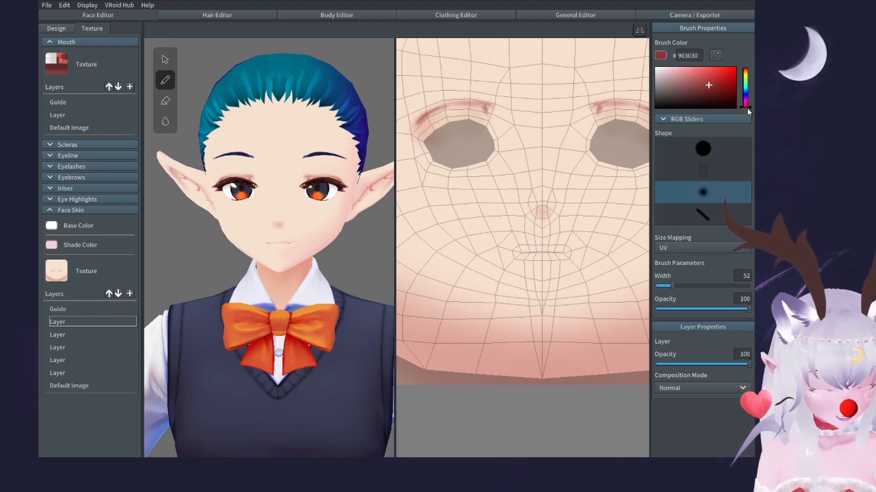
left_click_drag(747, 108, 746, 106)
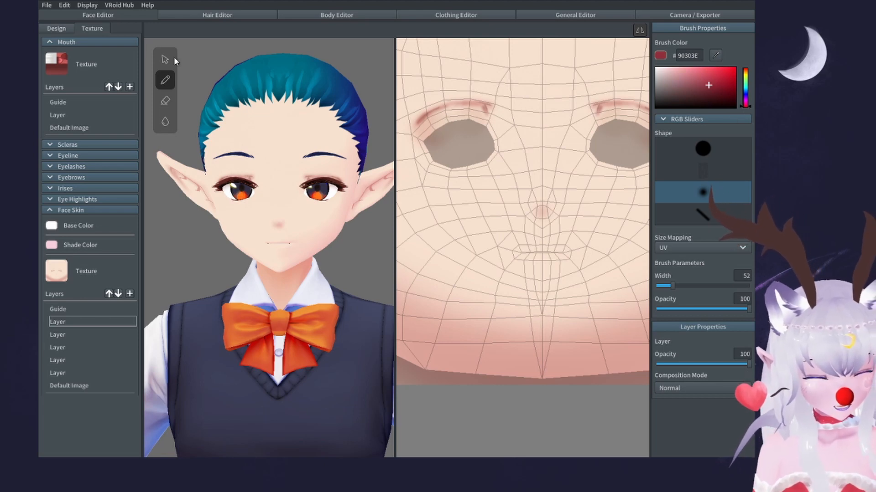
Set up a hard round brush with width 4 and opacity 100 for painting the mouth.
left_click_drag(671, 287, 659, 286)
left_click(671, 307)
left_click(697, 150)
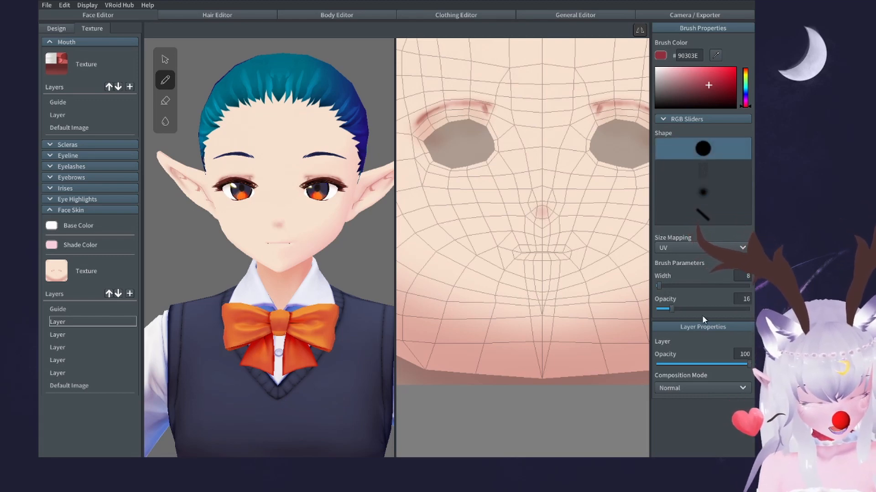
left_click(748, 309)
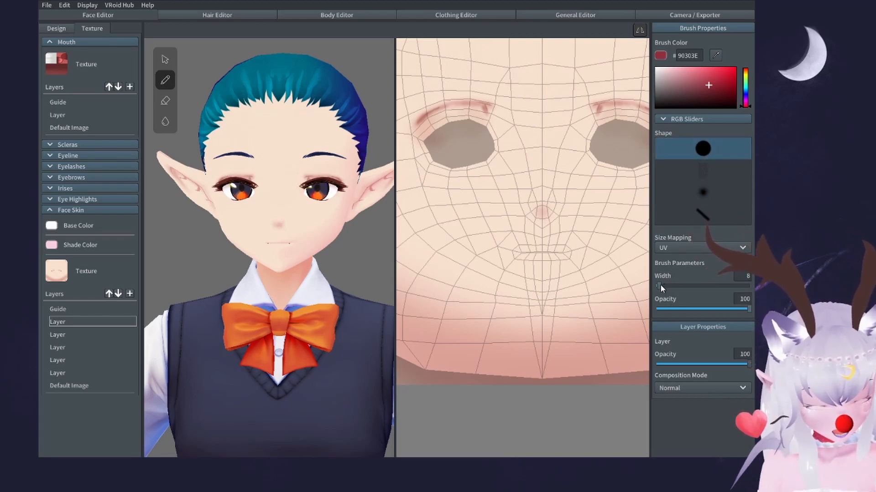
left_click_drag(660, 286, 658, 286)
scroll(545, 310, "up", 3)
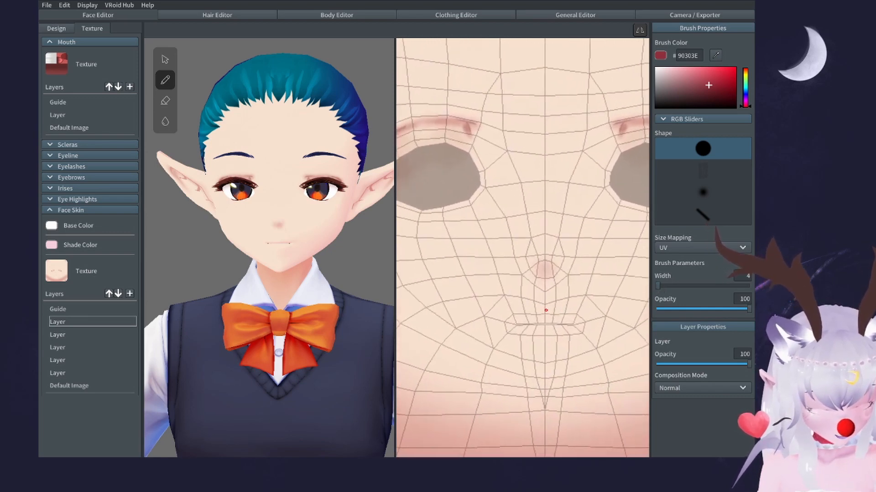
scroll(545, 310, "up", 5)
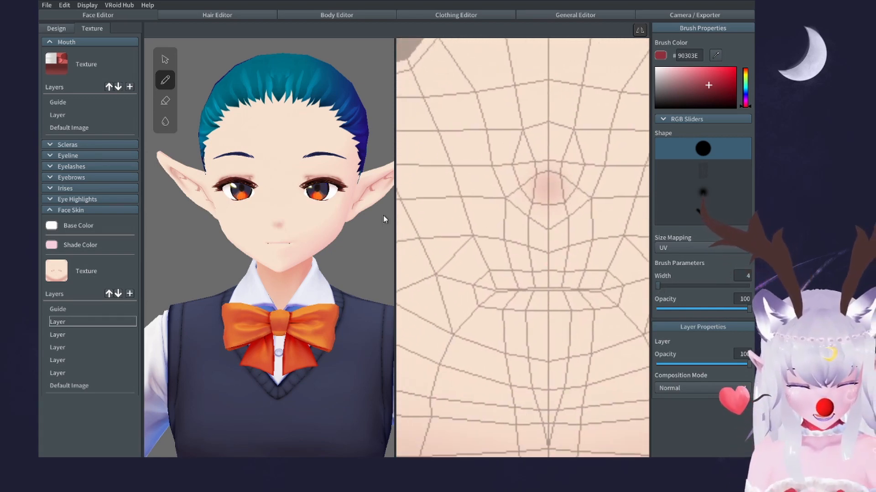
Add another face skin layer above the selected one and make the topmost layer active.
right_click(98, 320)
left_click(121, 252)
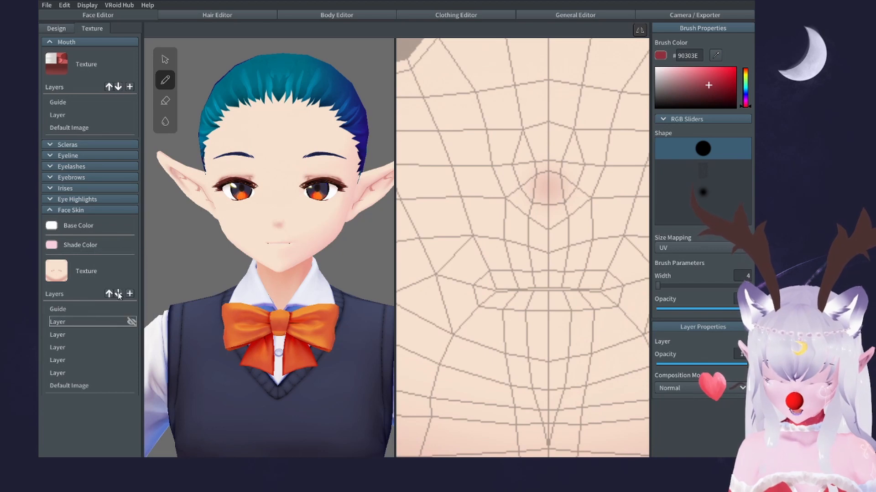
right_click(103, 319)
left_click(119, 252)
left_click(130, 294)
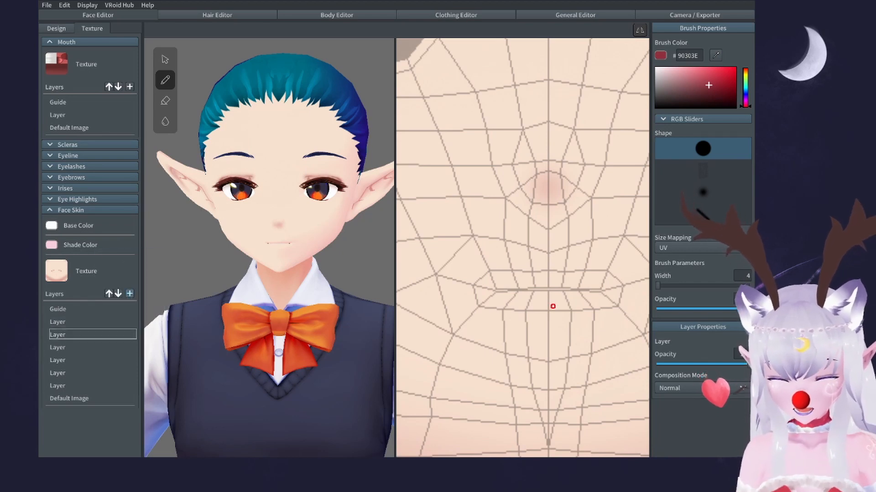
left_click(106, 323)
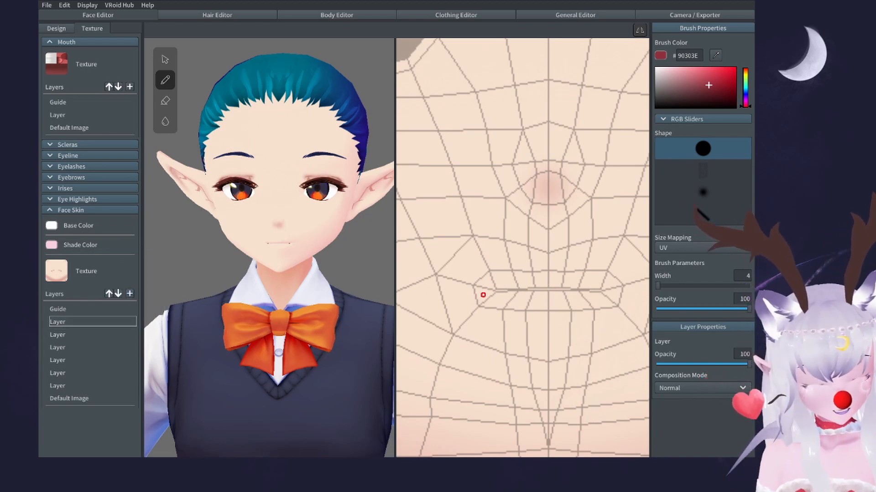
Draw a thin 90303E mouth line at brush width 2 with upturned corners and a small central peak, undoing unsatisfactory strokes.
left_click_drag(486, 285, 536, 290)
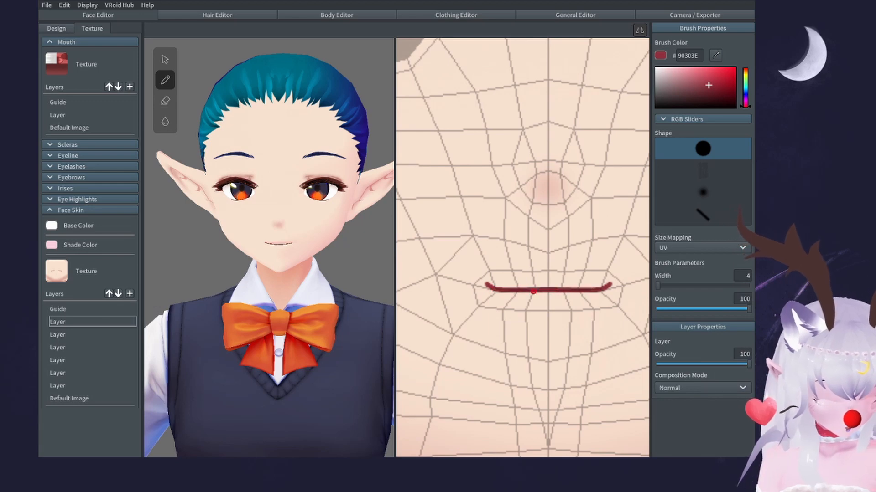
left_click(657, 286)
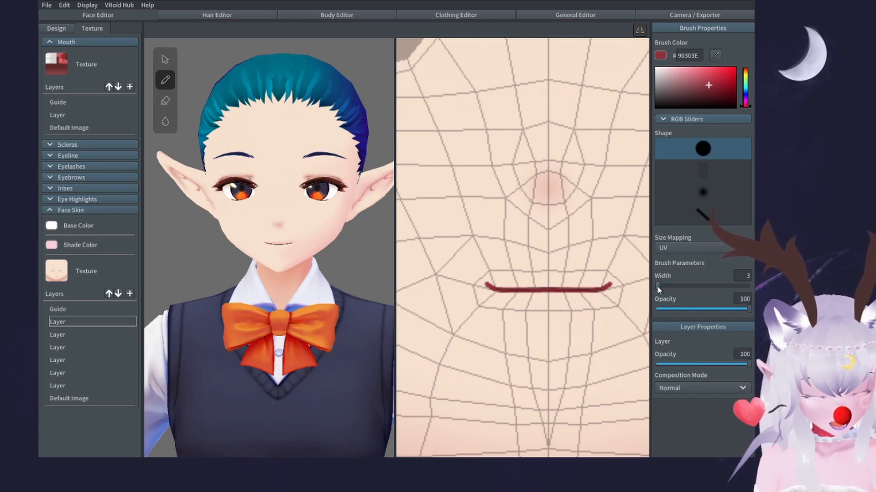
key("ctrl+z")
left_click_drag(496, 287, 548, 291)
key("ctrl+z")
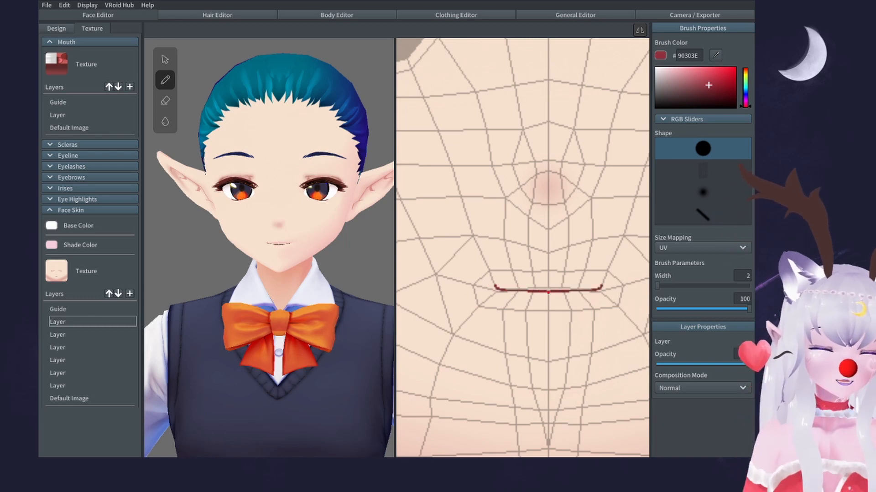
key("ctrl+z")
left_click_drag(492, 287, 549, 290)
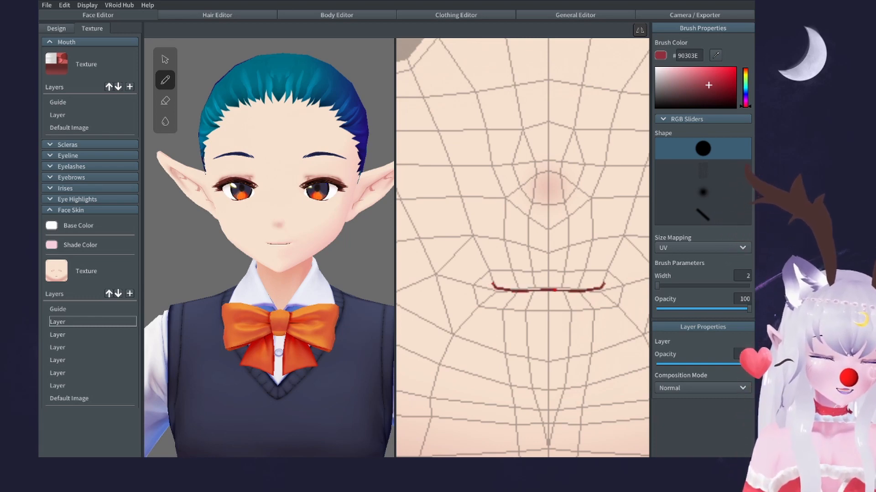
key("ctrl+z")
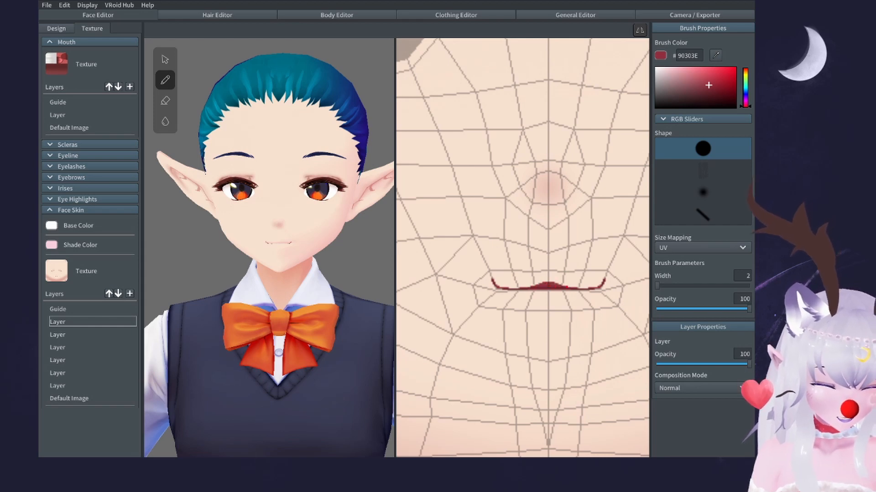
Erase the upturned ends of the mouth line at width 2 and check the mouth on the model.
mouse_move(352, 239)
right_mouse_down()
mouse_move(351, 248)
mouse_move(352, 226)
mouse_move(424, 239)
mouse_move(347, 225)
right_mouse_up()
scroll(525, 213, "down", 4)
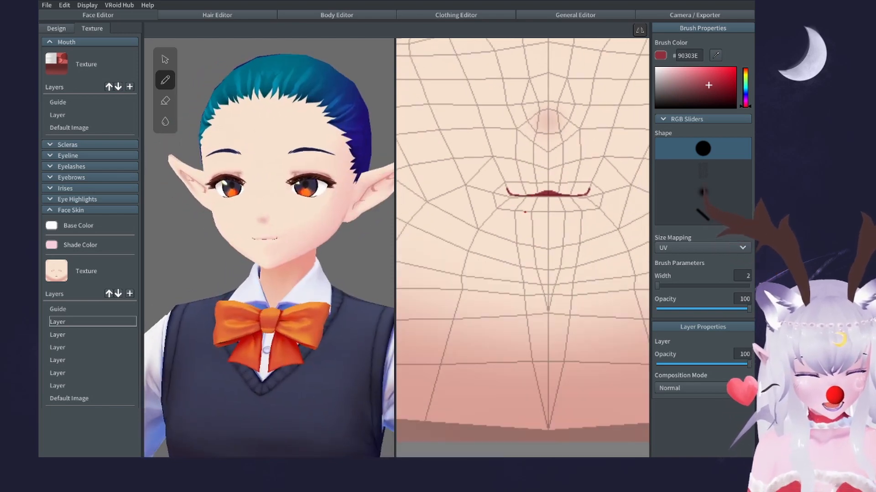
scroll(526, 213, "up", 1)
scroll(525, 213, "down", 5)
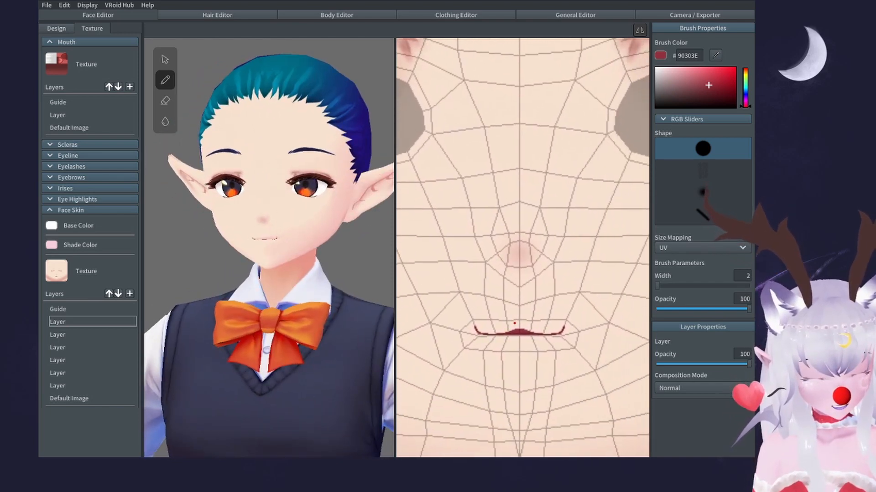
scroll(523, 249, "up", 5)
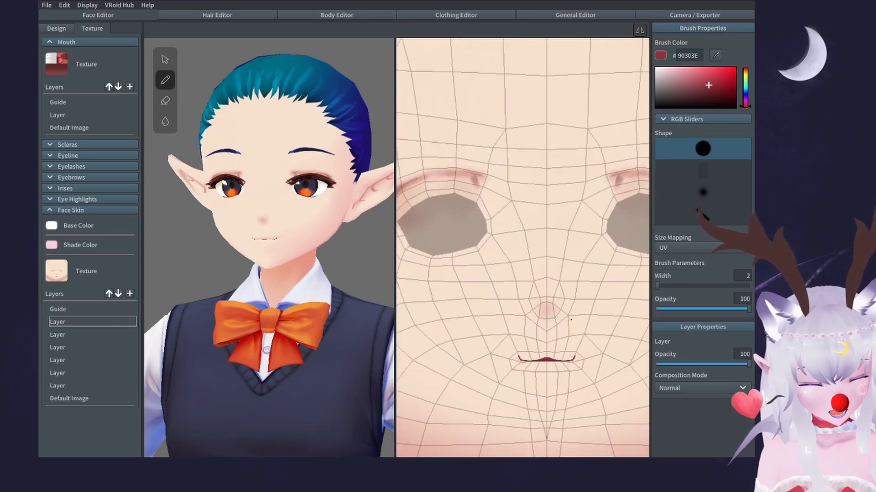
scroll(539, 208, "up", 1)
left_click(165, 100)
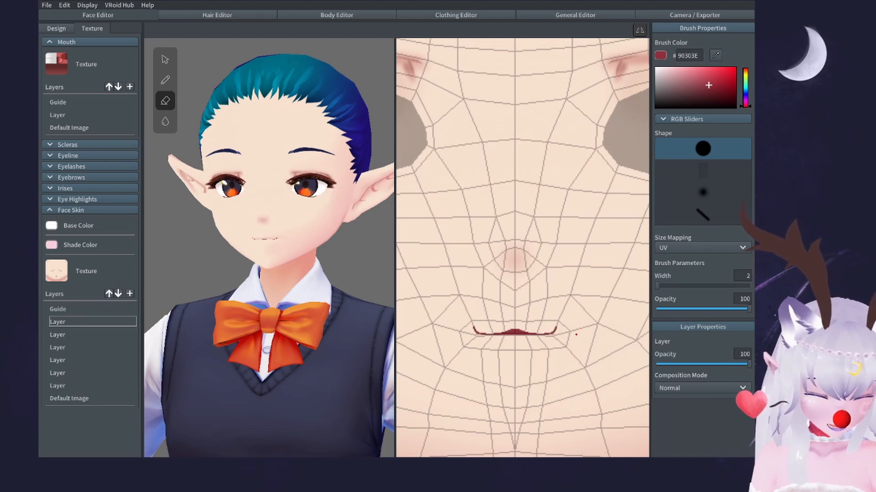
scroll(309, 257, "up", 6)
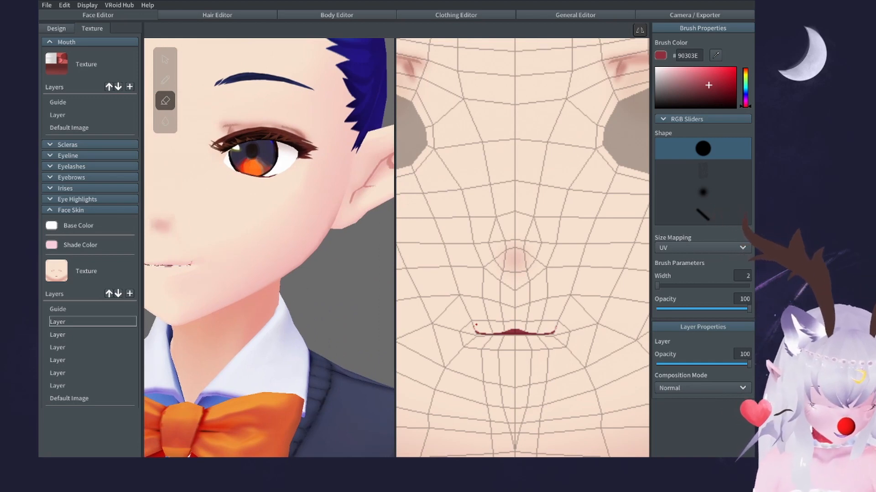
scroll(290, 221, "down", 5)
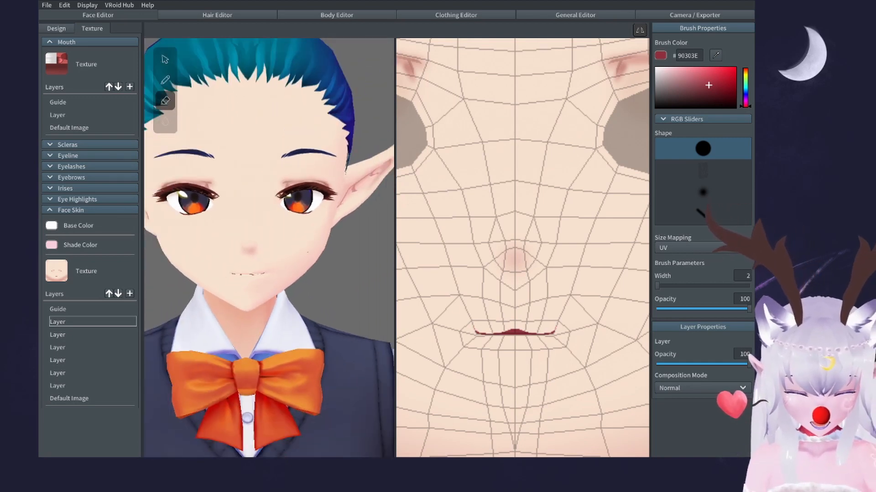
right_click_drag(290, 222, 225, 219)
Return to the brush, add a new face skin layer, and move it below the mouth line layer.
left_click(165, 80)
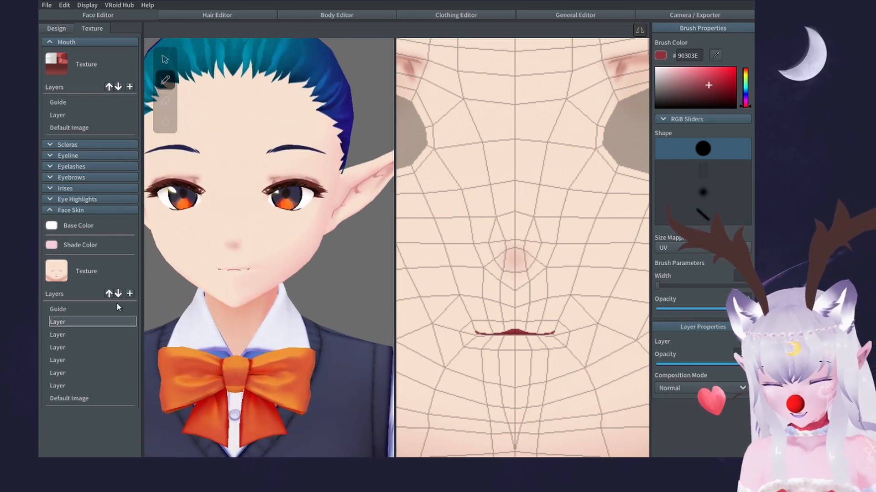
left_click(129, 293)
left_click(102, 321)
left_click(118, 293)
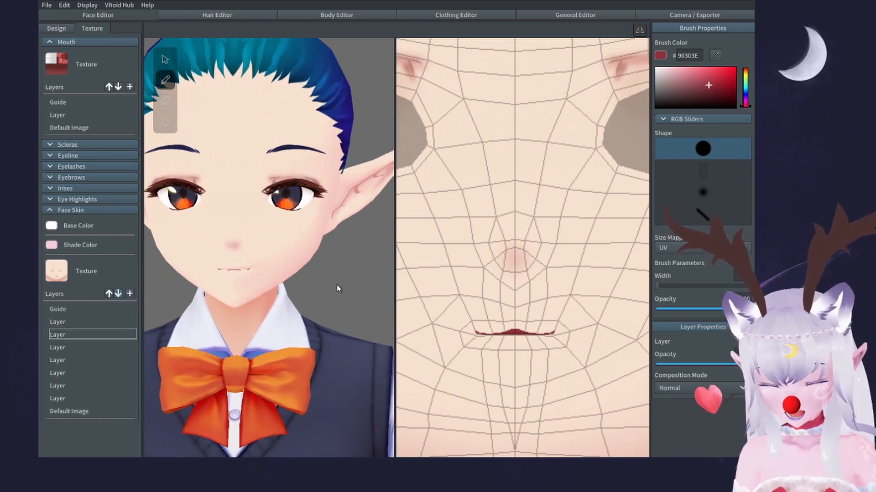
Choose the soft brush with color EA8291 and try a wide stroke over the mouth and nose, then undo it.
middle_click_drag(533, 320, 550, 242)
scroll(557, 242, "up", 2)
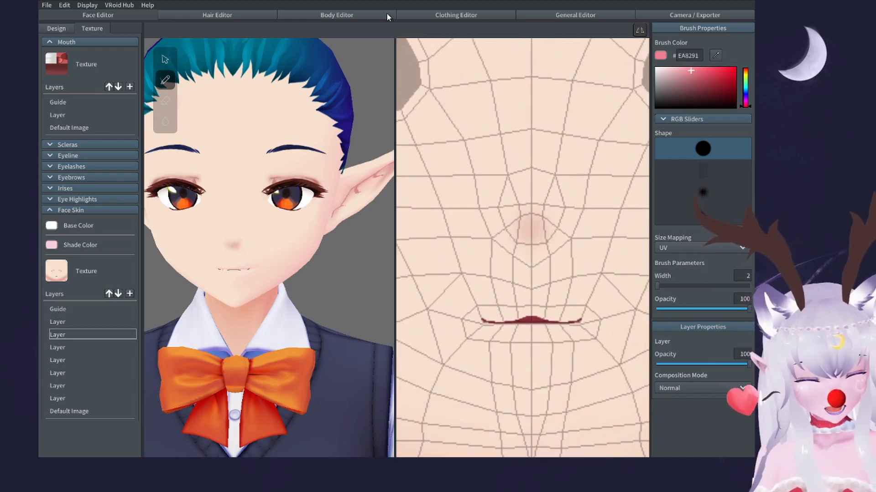
left_click(703, 192)
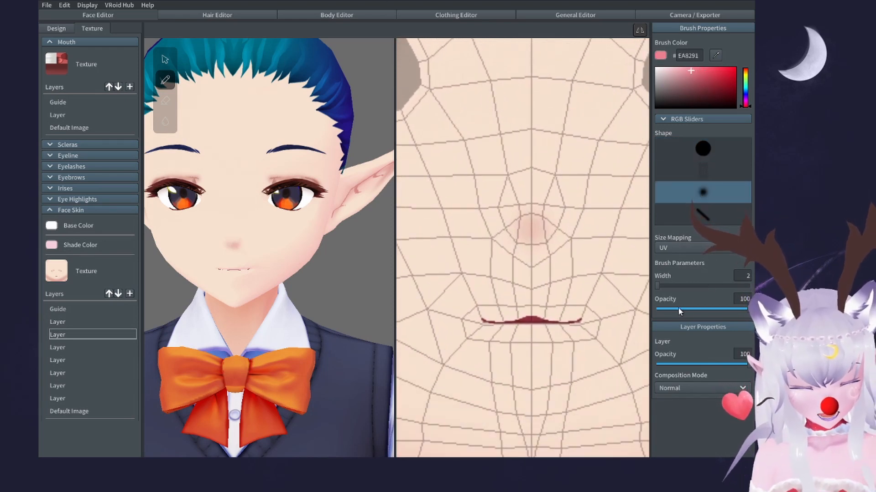
left_click_drag(657, 286, 682, 286)
mouse_move(571, 342)
left_mouse_down()
mouse_move(534, 287)
mouse_move(532, 221)
left_mouse_up()
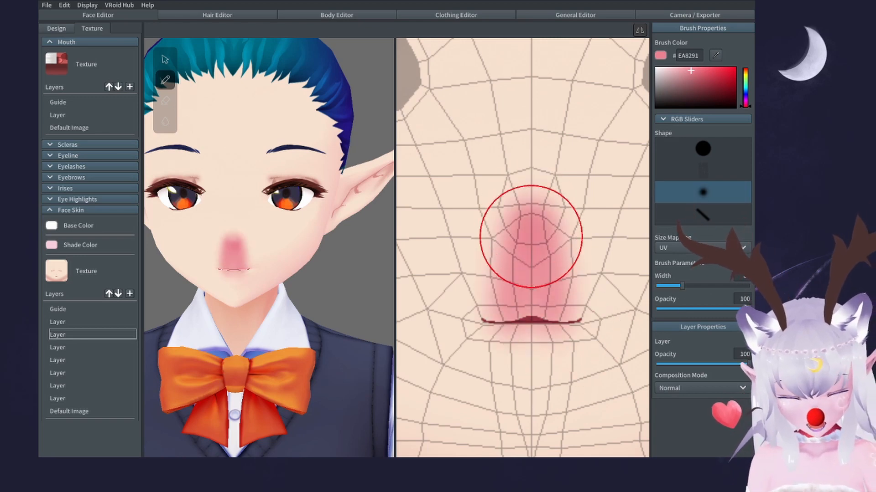
key("ctrl+z")
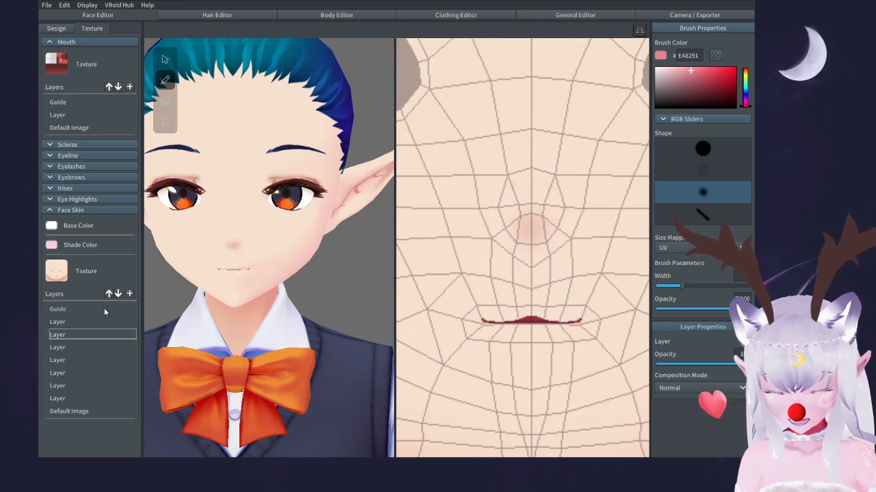
Reduce the soft brush to width 31 and opacity 7 and paint a pink tint on the lips beneath the mouth line.
left_click(114, 322)
left_click(103, 335)
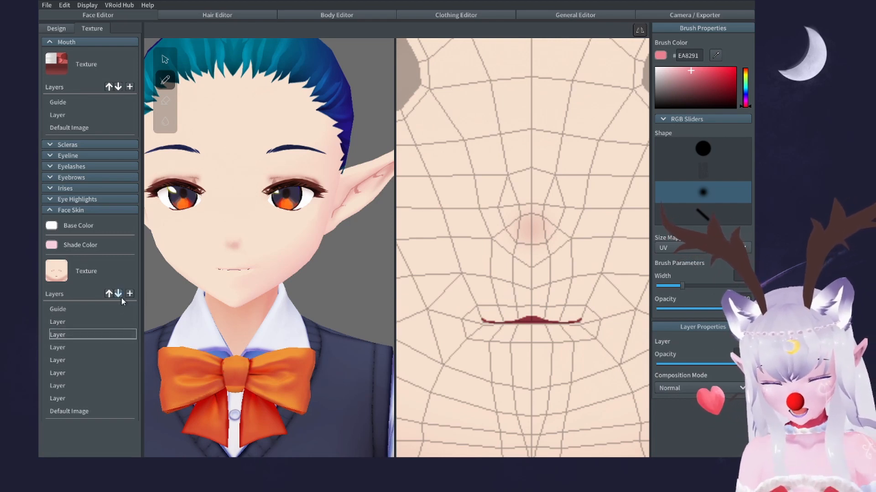
left_click_drag(666, 288, 664, 287)
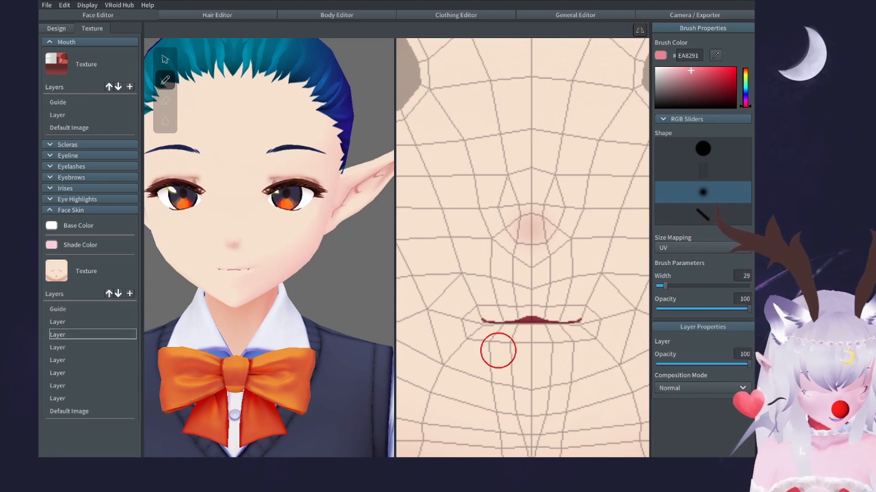
left_click_drag(497, 333, 531, 341)
key("ctrl+z")
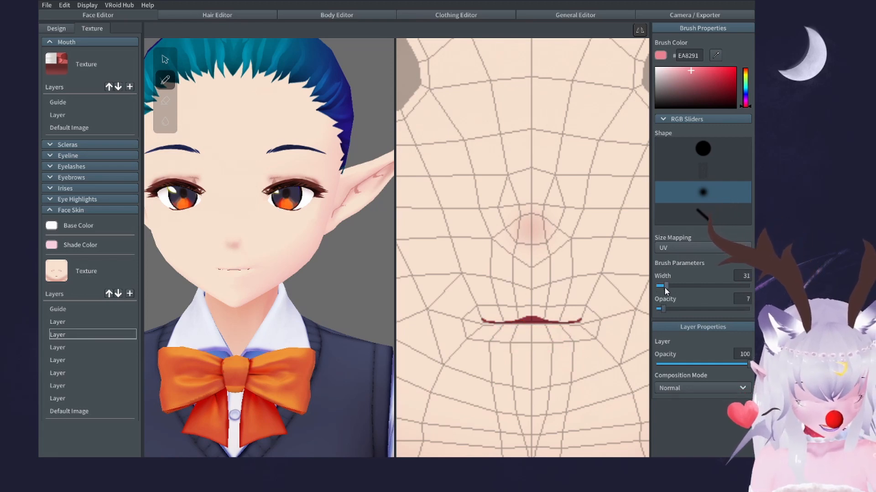
mouse_move(502, 330)
left_mouse_down()
mouse_move(521, 325)
mouse_move(545, 335)
mouse_move(516, 332)
left_mouse_up()
key("ctrl+z")
mouse_move(378, 314)
right_mouse_down()
mouse_move(324, 305)
mouse_move(364, 320)
right_mouse_up()
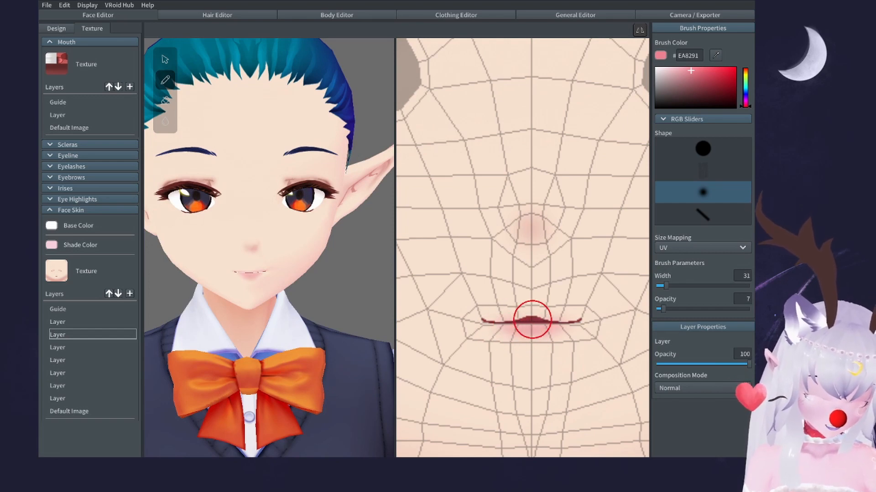
left_click_drag(532, 320, 523, 336)
Examine the pink lip tint on the model up close and from a distance.
scroll(331, 308, "down", 4)
mouse_move(331, 308)
right_mouse_down()
mouse_move(330, 299)
mouse_move(349, 292)
mouse_move(309, 292)
mouse_move(364, 289)
mouse_move(332, 291)
right_mouse_up()
scroll(342, 293, "up", 2)
scroll(342, 291, "up", 2)
scroll(350, 284, "up", 2)
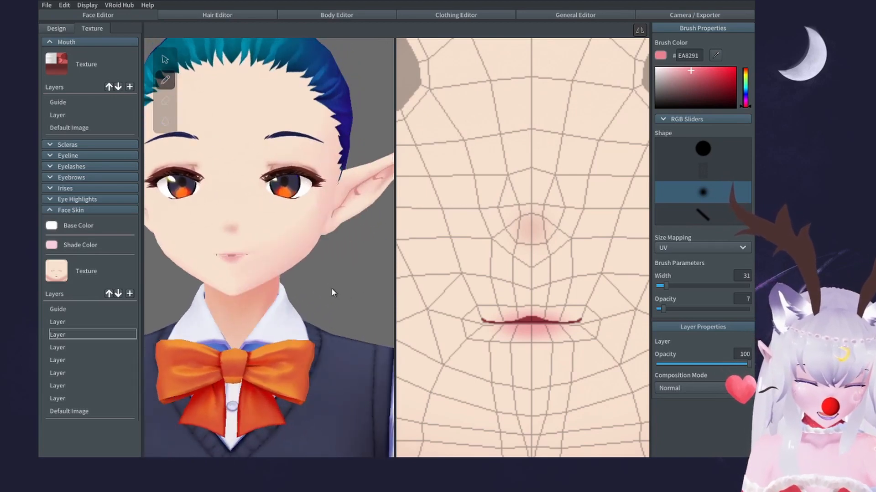
scroll(337, 293, "down", 2)
scroll(343, 297, "up", 2)
scroll(343, 297, "up", 2)
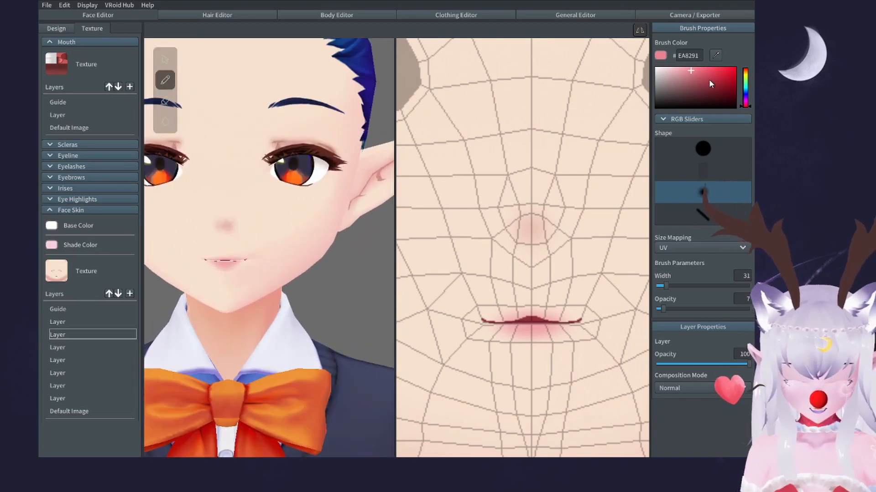
Set the soft brush to width 9 and color C86D7A and add darker shading to the lips.
left_click_drag(665, 286, 657, 286)
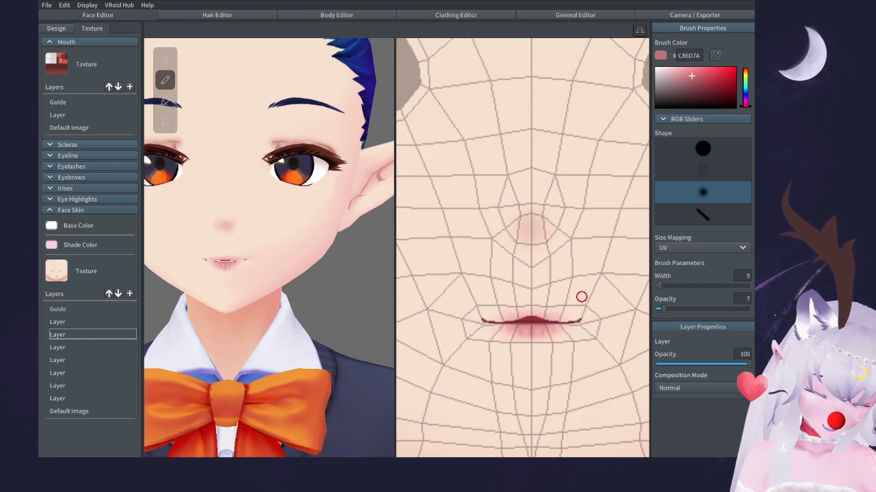
scroll(581, 297, "down", 5)
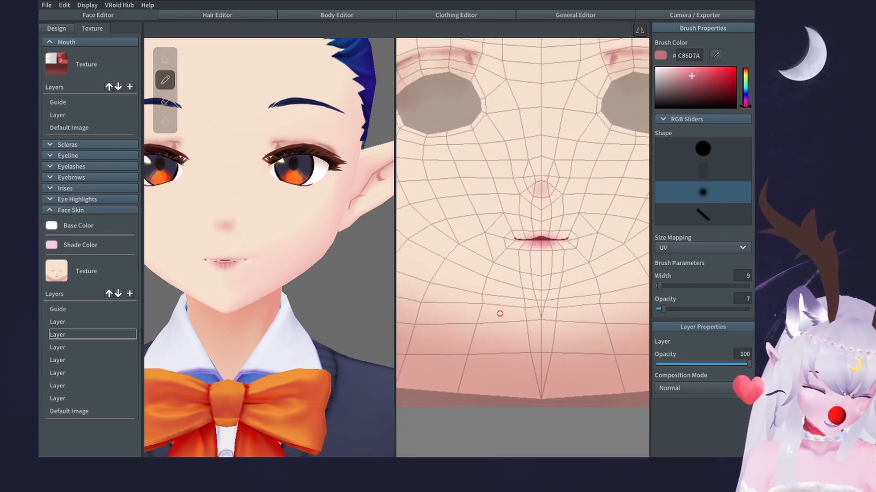
scroll(368, 285, "down", 6)
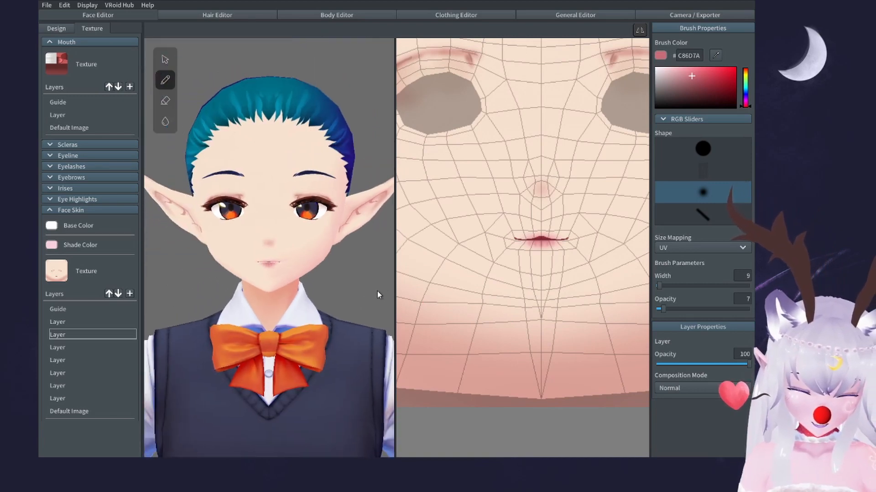
scroll(567, 209, "up", 5)
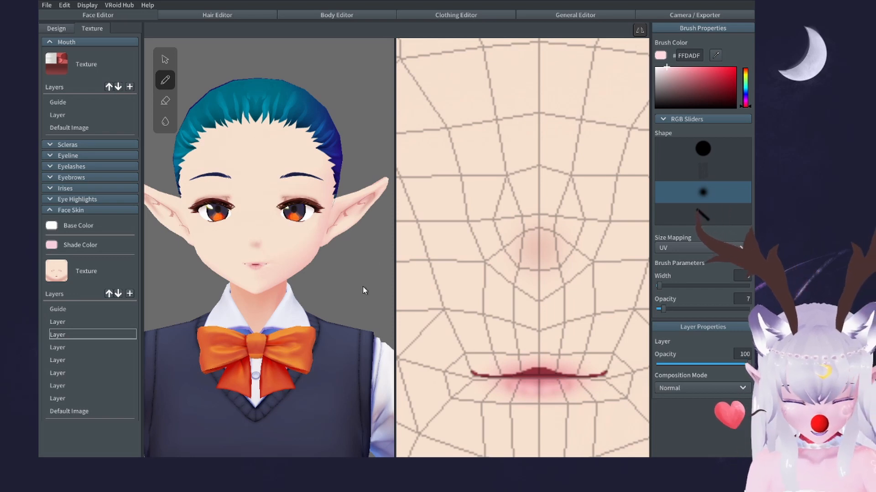
left_click(716, 388)
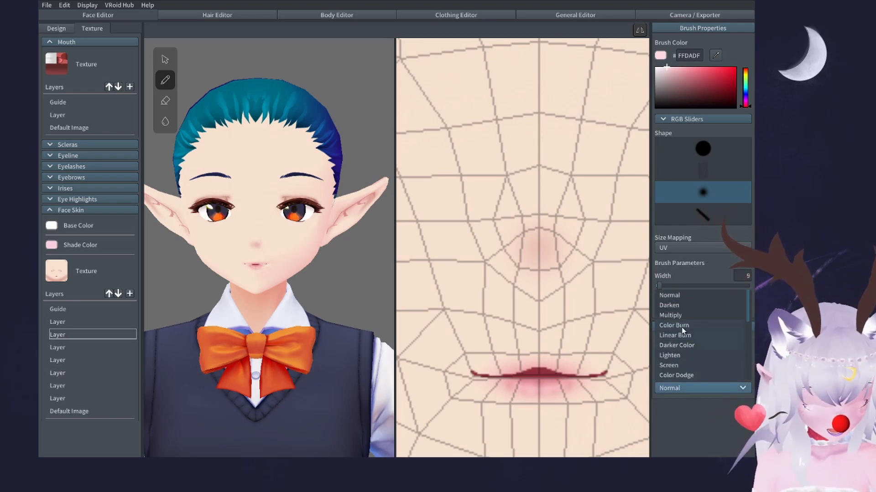
left_click(695, 390)
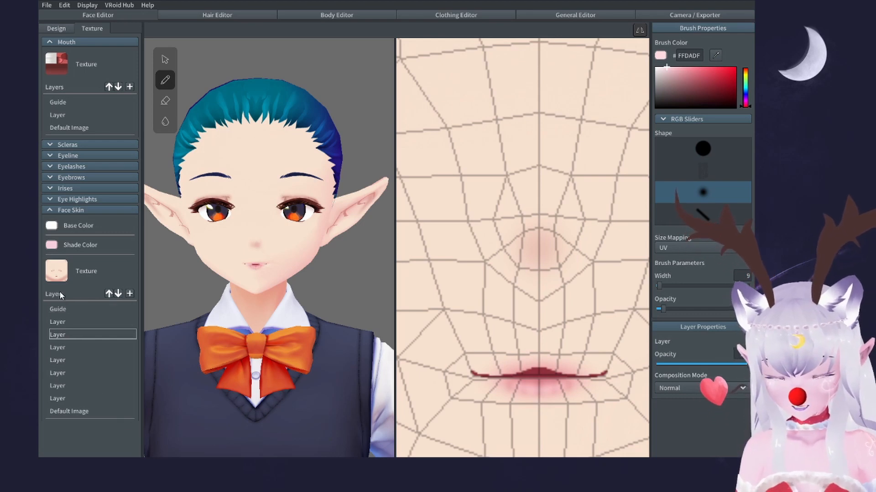
Turn on alpha lock for the mouth line layer and sample the line's dark red as the brush color.
right_click(82, 321)
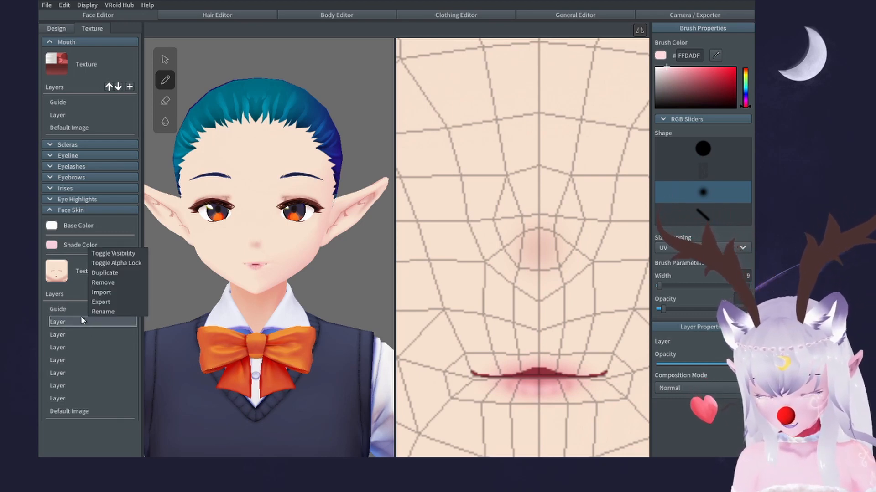
left_click(120, 263)
middle_click_drag(474, 326, 463, 285)
scroll(520, 252, "up", 2)
middle_click_drag(596, 192, 597, 229)
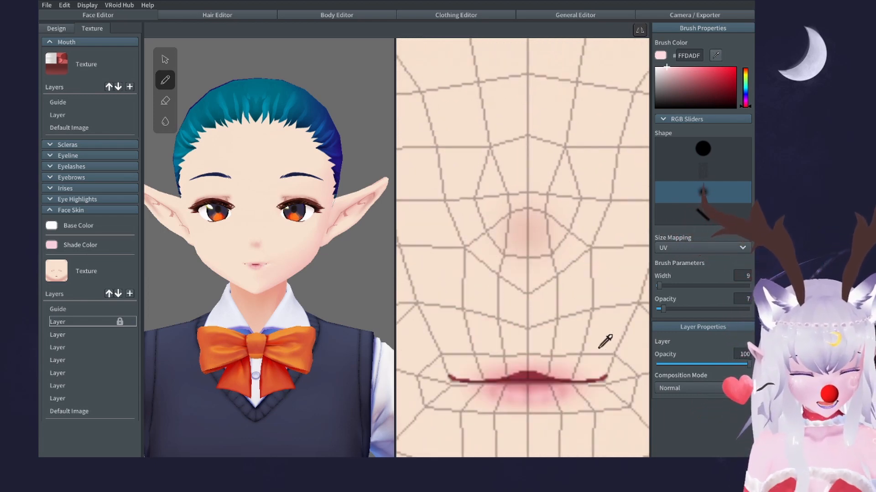
left_click(530, 371, "alt")
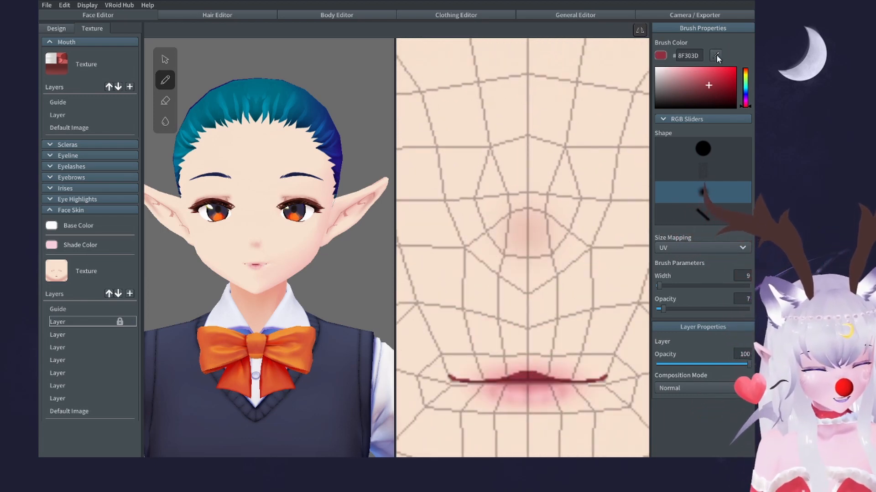
Set the round brush to width 6 and opacity 16 and recolor the mouth line with darker reds 71232E and 7F1927.
left_click(710, 90)
left_click(709, 145)
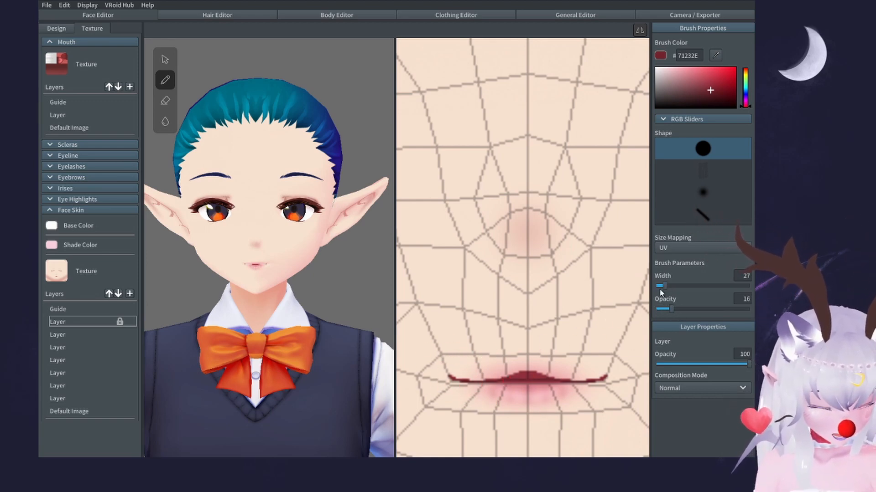
left_click_drag(658, 286, 659, 286)
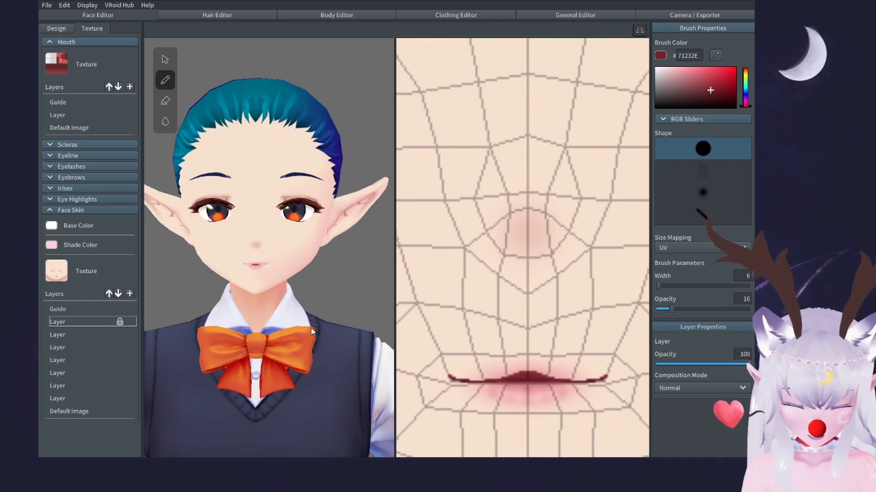
scroll(319, 332, "up", 10)
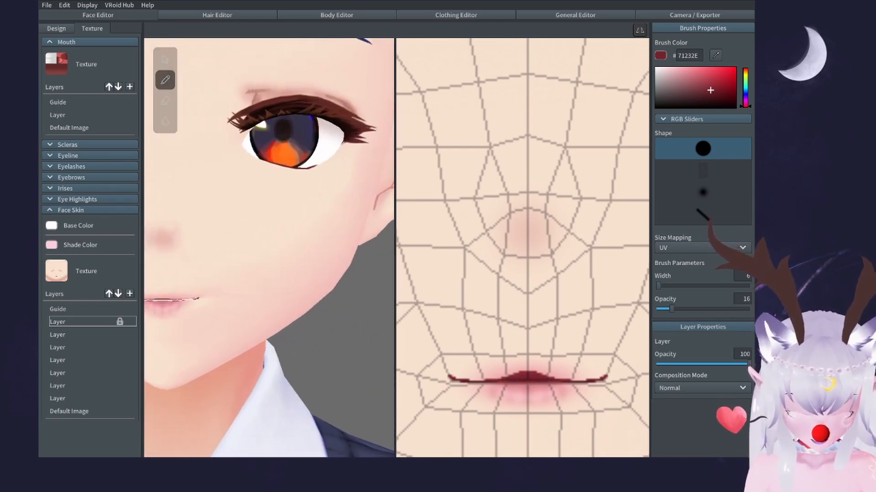
middle_click_drag(228, 327, 326, 333)
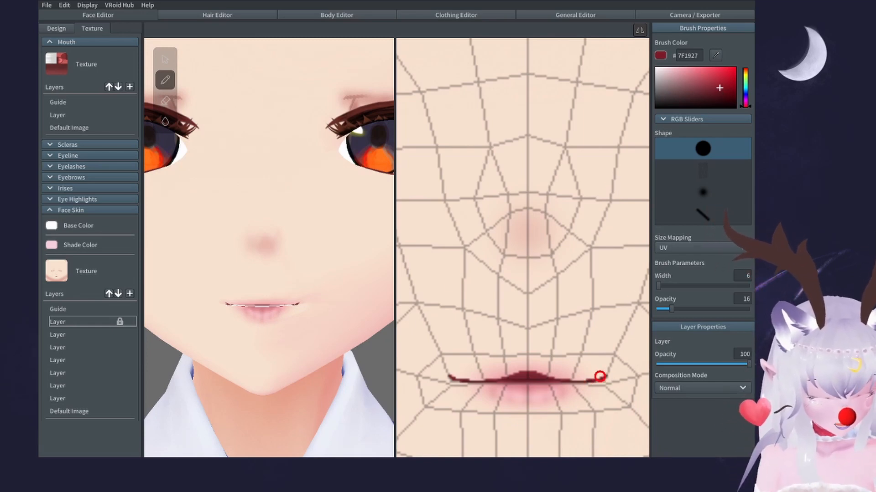
scroll(270, 242, "down", 2)
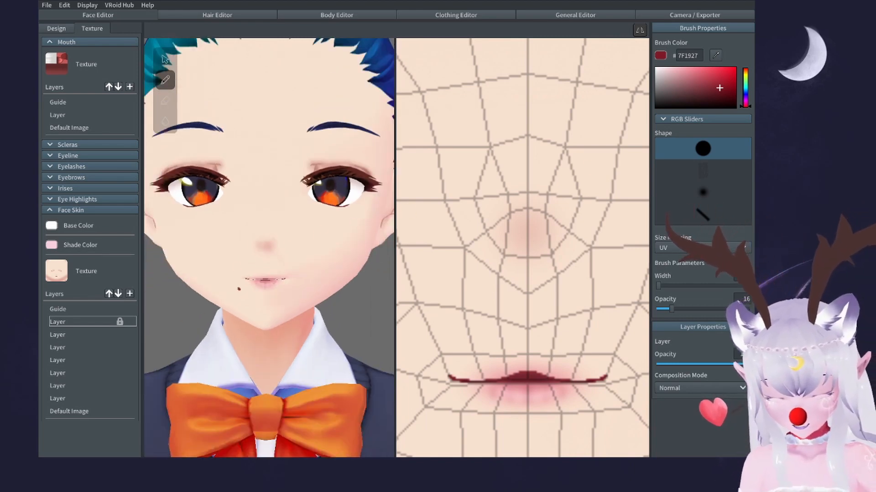
scroll(238, 289, "up", 1)
Hide the lip tint layer and show it again to compare the mouth with and without it.
left_click(75, 335)
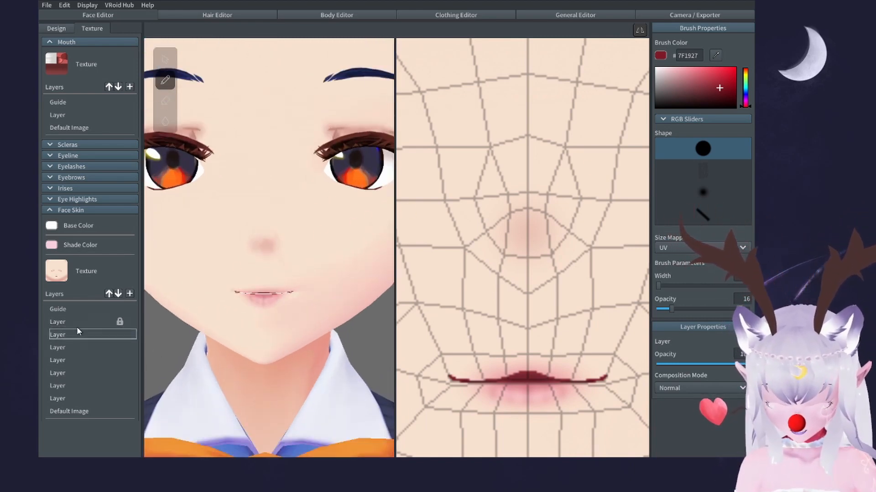
right_click(77, 333)
left_click(119, 279)
right_click(74, 332)
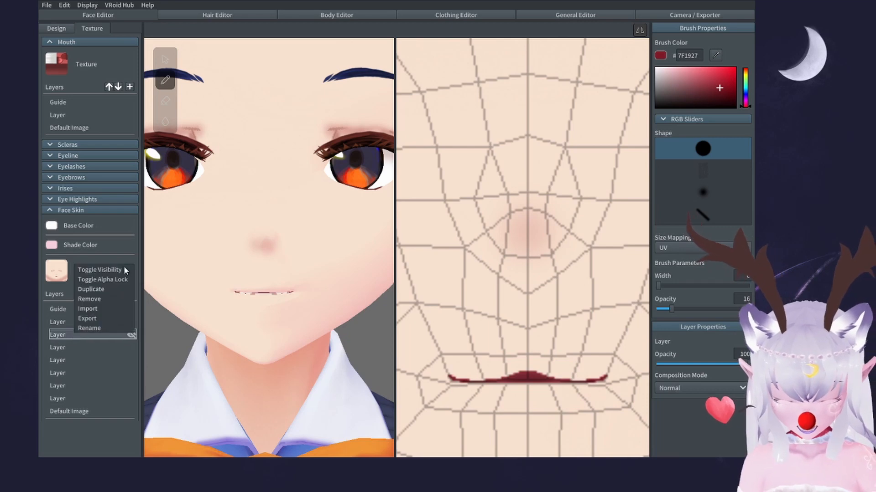
left_click(124, 266)
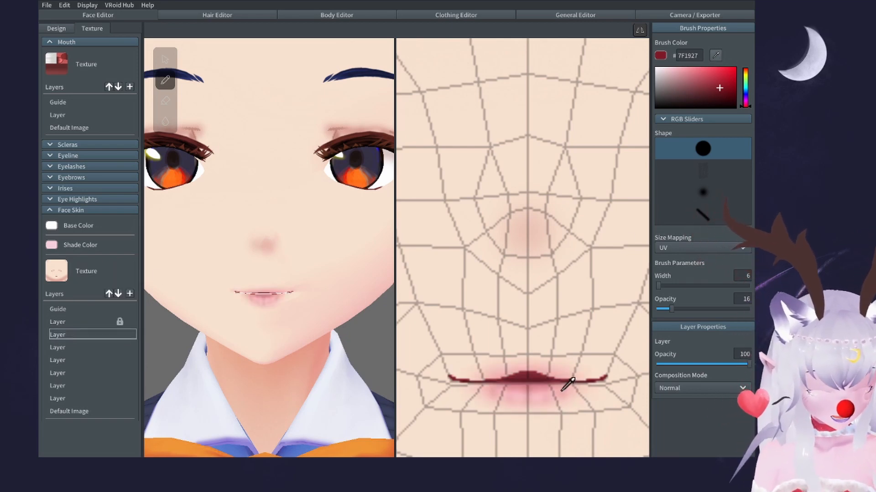
Set the soft brush to color ECAAAC, width 19 and opacity 4 and extend the lip tint toward the mouth corners.
left_click(705, 192)
left_click_drag(671, 309, 660, 308)
left_click(671, 285)
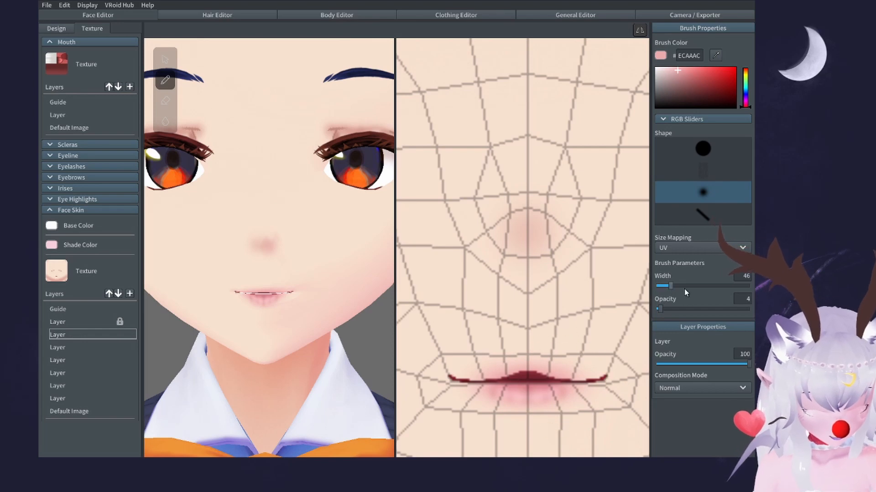
left_click(662, 286)
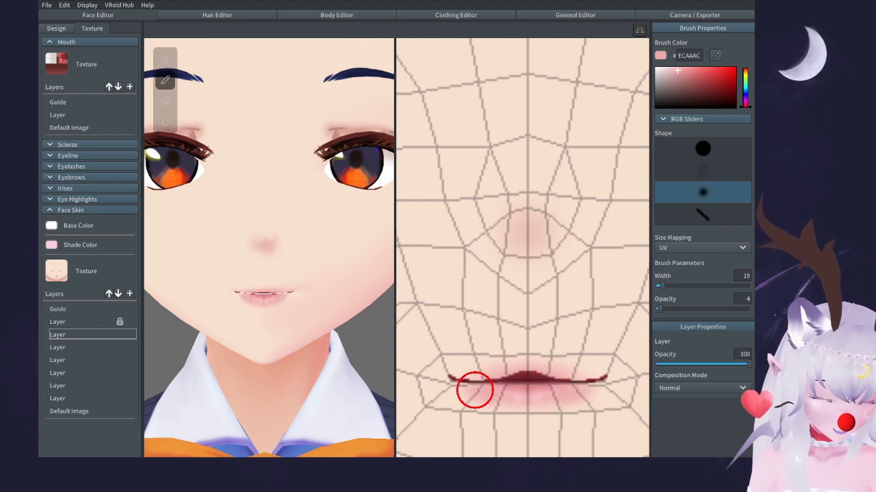
scroll(328, 260, "down", 6)
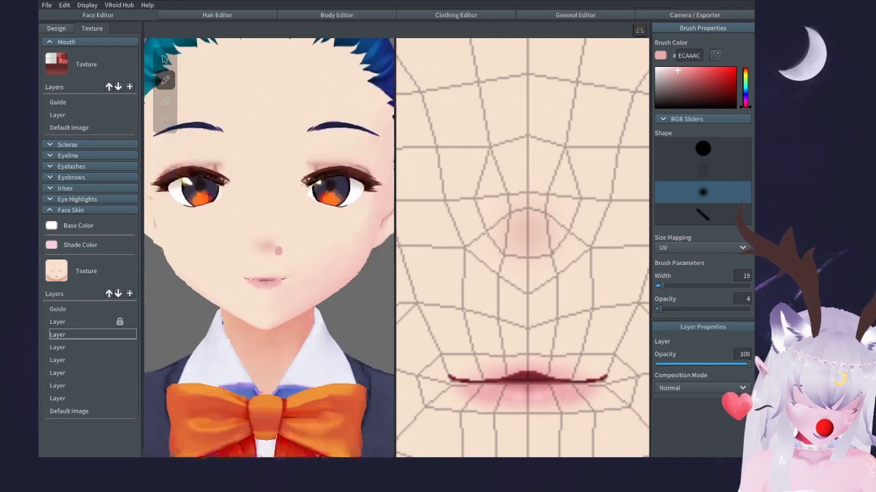
mouse_move(328, 263)
right_mouse_down()
mouse_move(374, 256)
mouse_move(338, 257)
right_mouse_up()
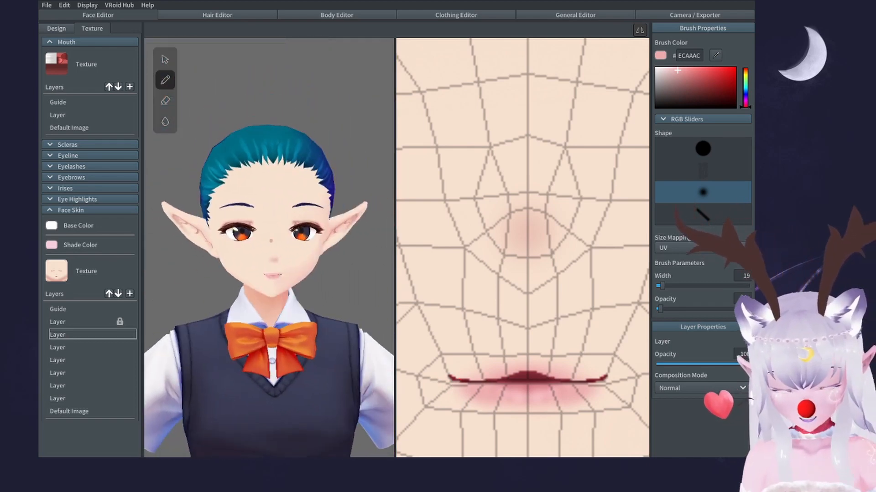
scroll(319, 265, "up", 2)
Add a layer above the mouth line and paint blush over the cheeks and nose with a soft brush, width 245, colors F8ADAF and E18B8E.
left_click(110, 322)
left_click(130, 294)
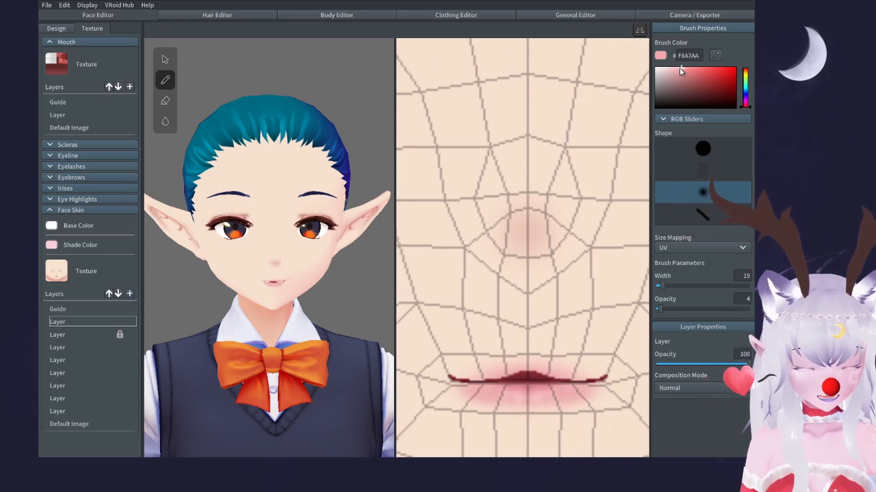
scroll(569, 241, "down", 5)
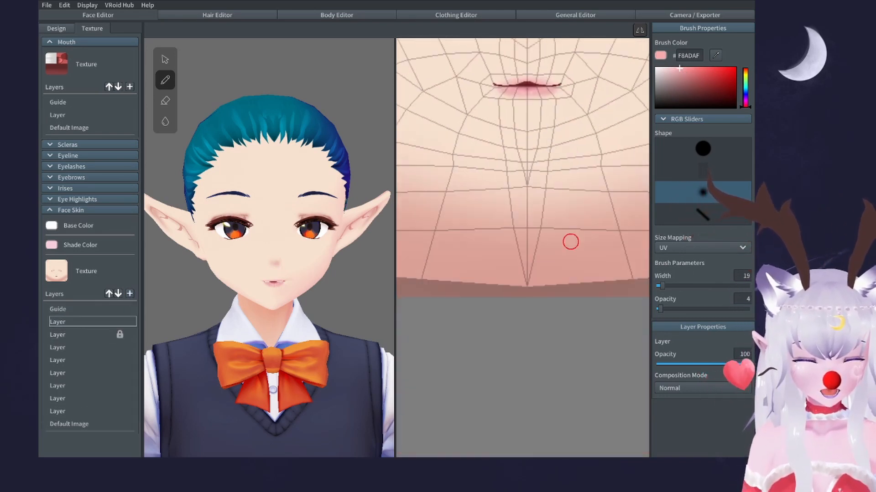
middle_click_drag(558, 303, 559, 304)
left_click(704, 286)
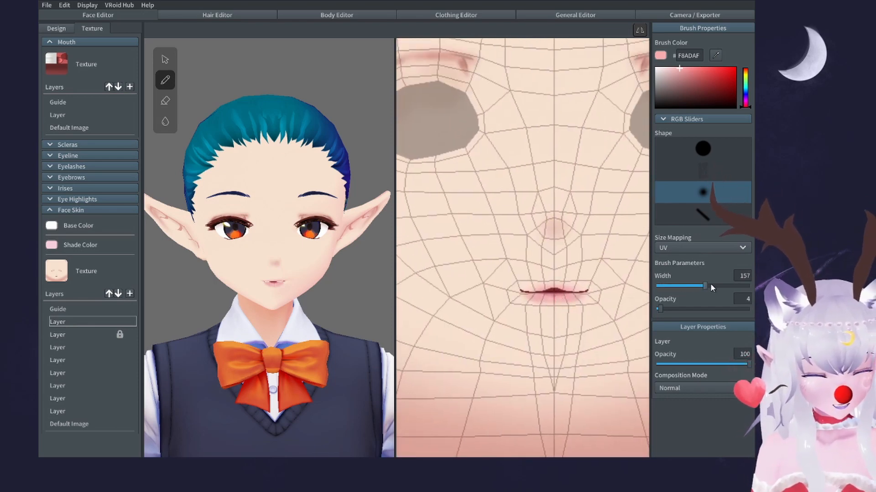
scroll(470, 231, "down", 5)
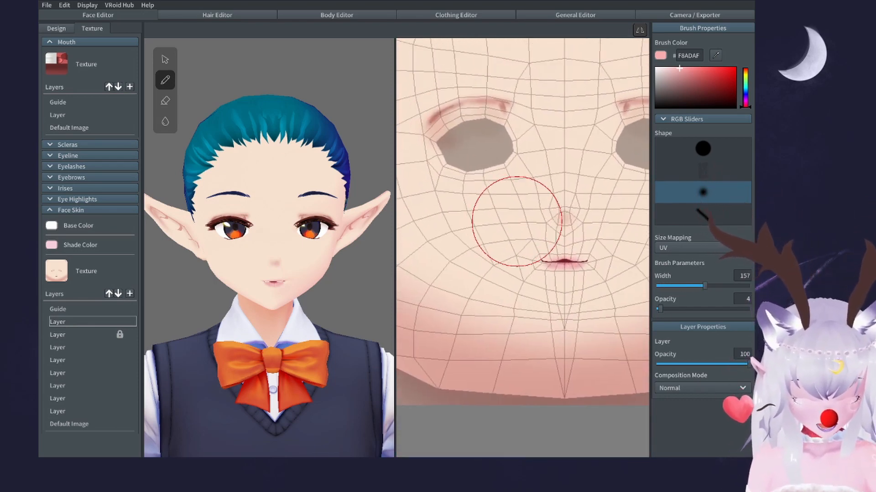
scroll(511, 212, "down", 3)
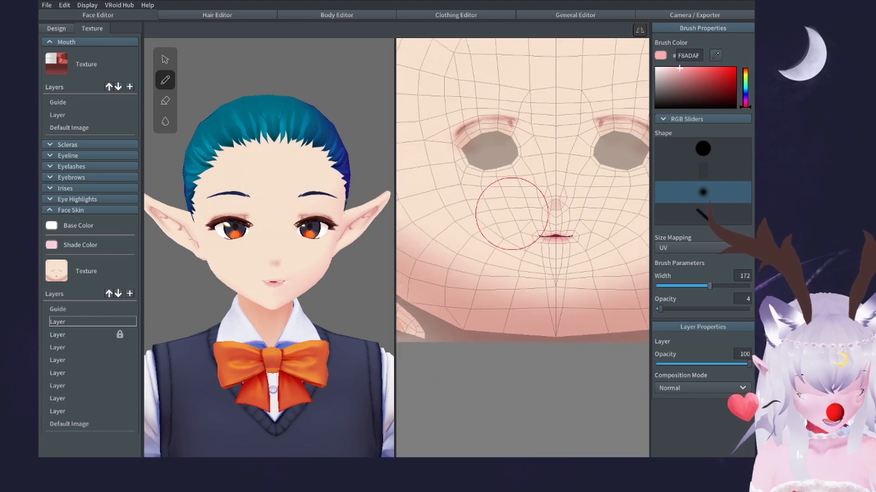
left_click(732, 286)
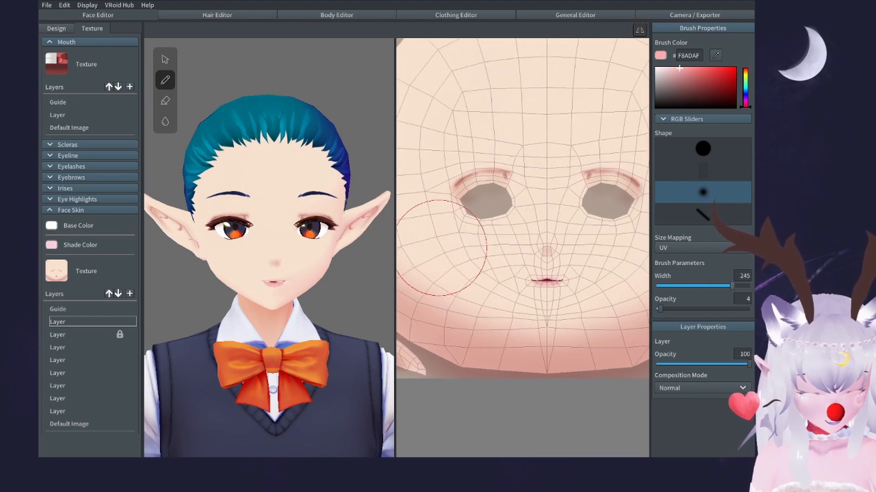
mouse_move(441, 261)
left_mouse_down()
mouse_move(465, 268)
mouse_move(443, 252)
mouse_move(480, 251)
mouse_move(481, 281)
mouse_move(517, 270)
mouse_move(478, 248)
mouse_move(451, 252)
left_mouse_up()
mouse_move(543, 223)
left_mouse_down()
mouse_move(487, 256)
mouse_move(529, 242)
left_mouse_up()
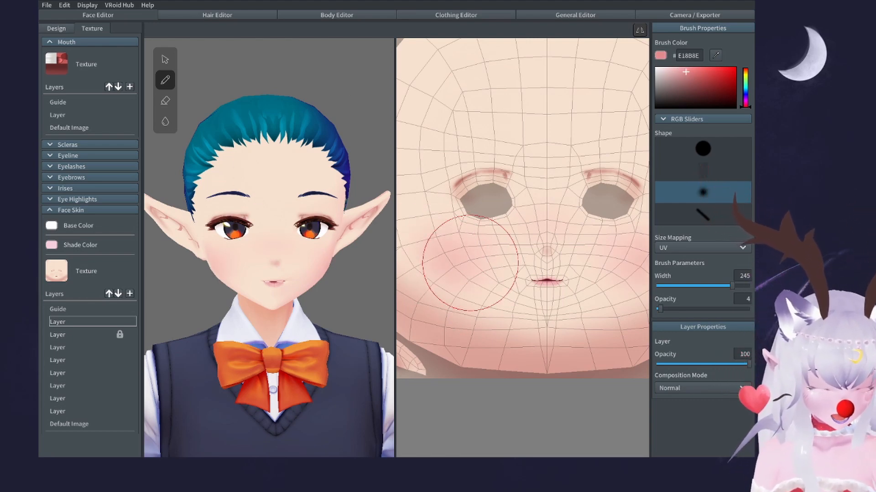
mouse_move(385, 240)
right_mouse_down()
mouse_move(287, 179)
mouse_move(241, 185)
mouse_move(347, 199)
right_mouse_up()
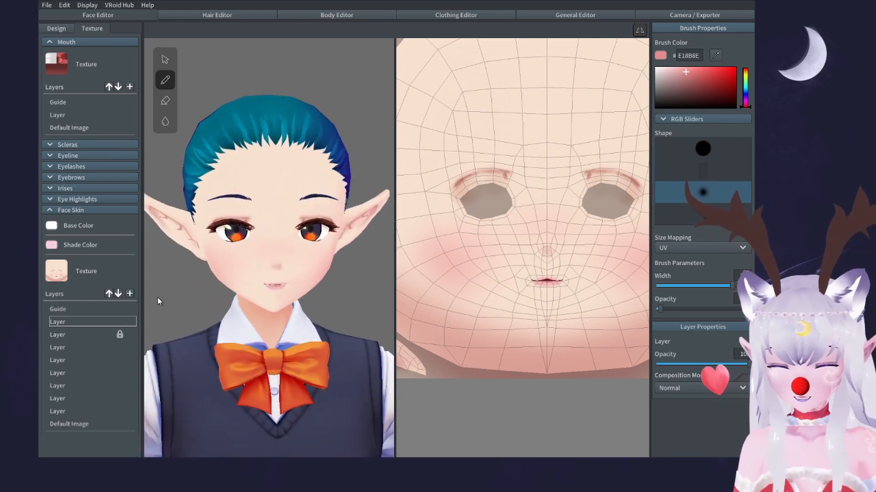
Add a new layer above the blush and set the round brush to color 9E4649 and width 15.
left_click(130, 294)
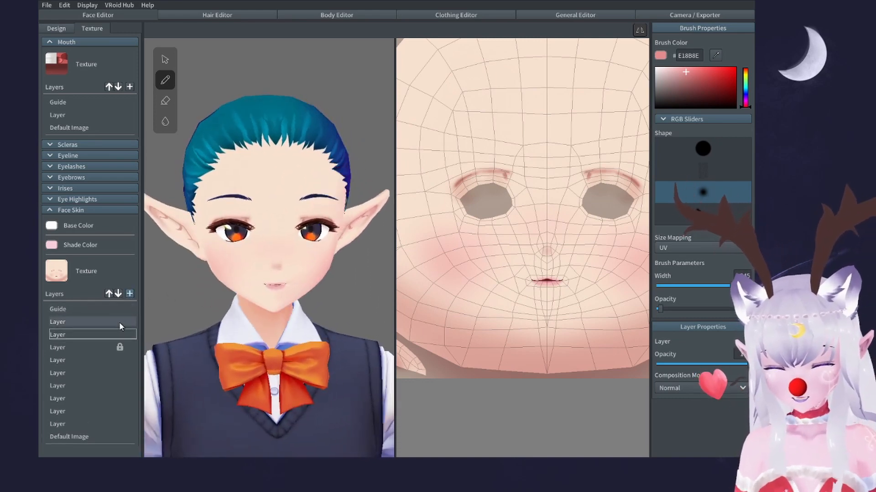
left_click(119, 323)
left_click(700, 83)
left_click(703, 149)
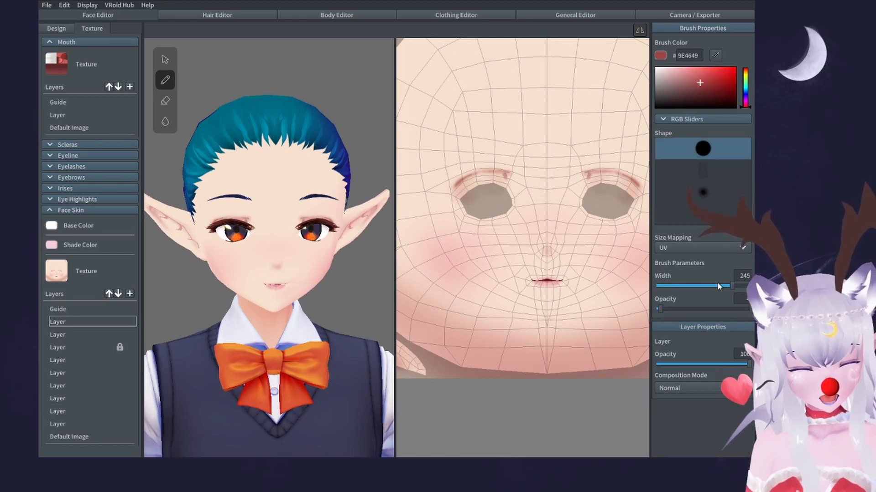
left_click_drag(718, 286, 660, 286)
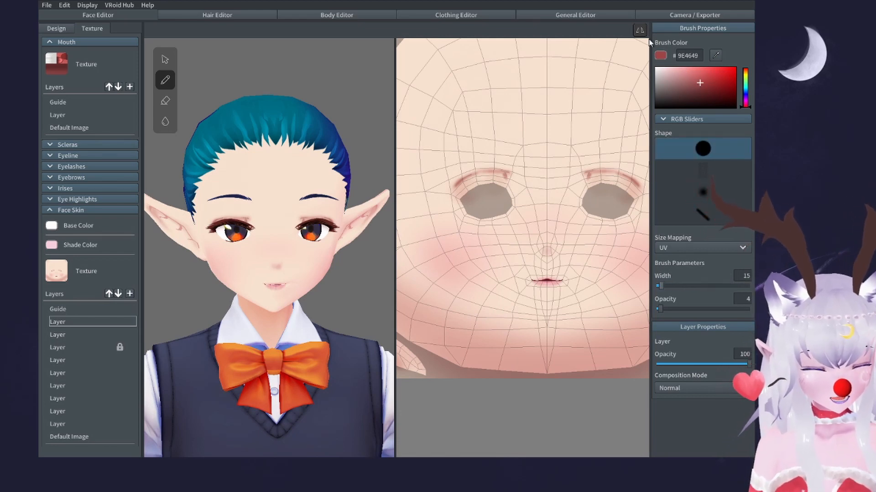
Reduce the round brush to width 6 and draw short, faint strokes beneath both eyes and on the nose bridge, undoing and redrawing a misplaced one.
scroll(520, 228, "up", 5)
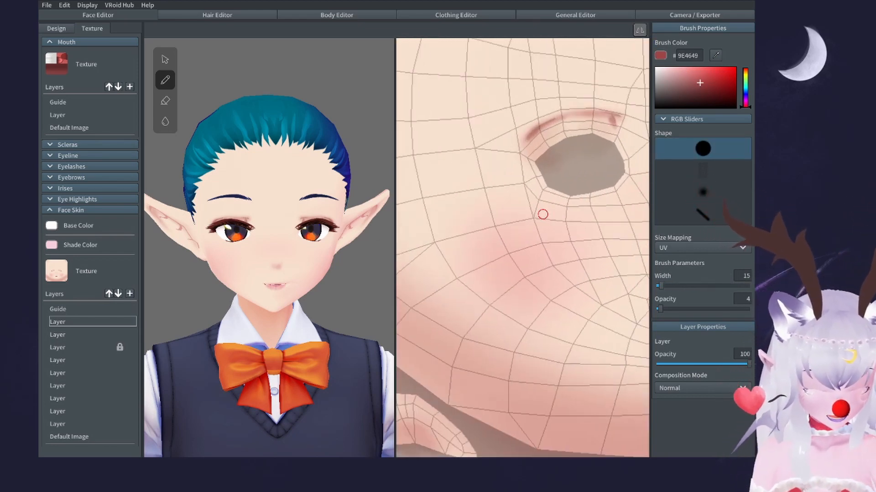
left_click_drag(660, 285, 658, 286)
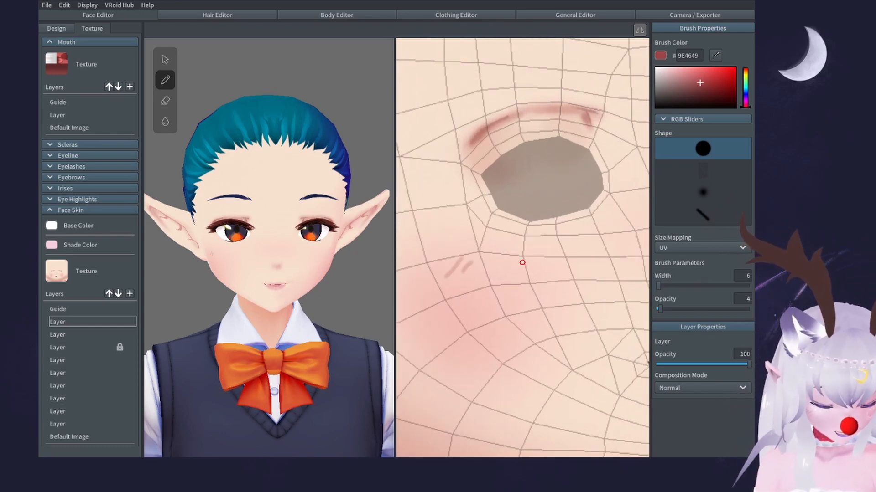
key("ctrl+z")
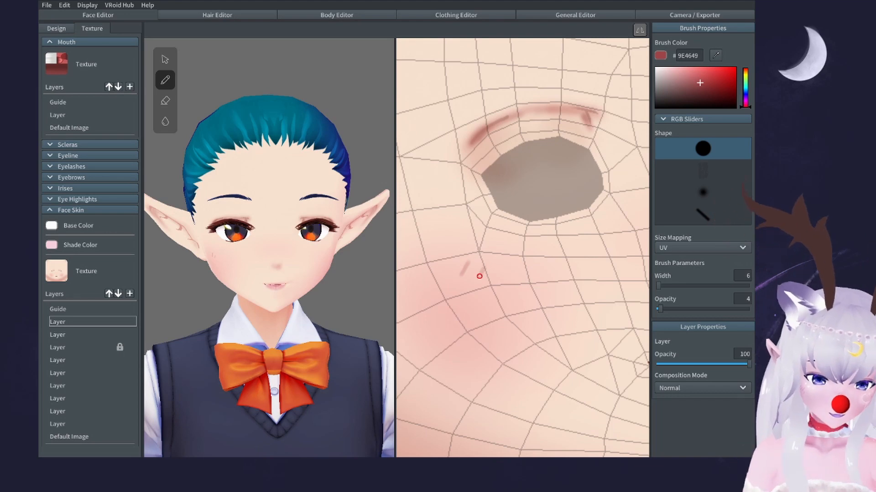
left_click_drag(480, 270, 476, 275)
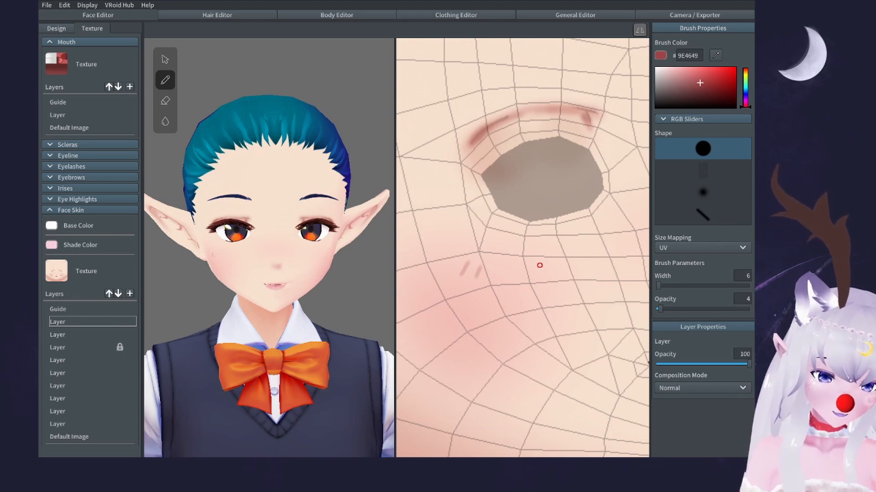
middle_click_drag(627, 247, 555, 258)
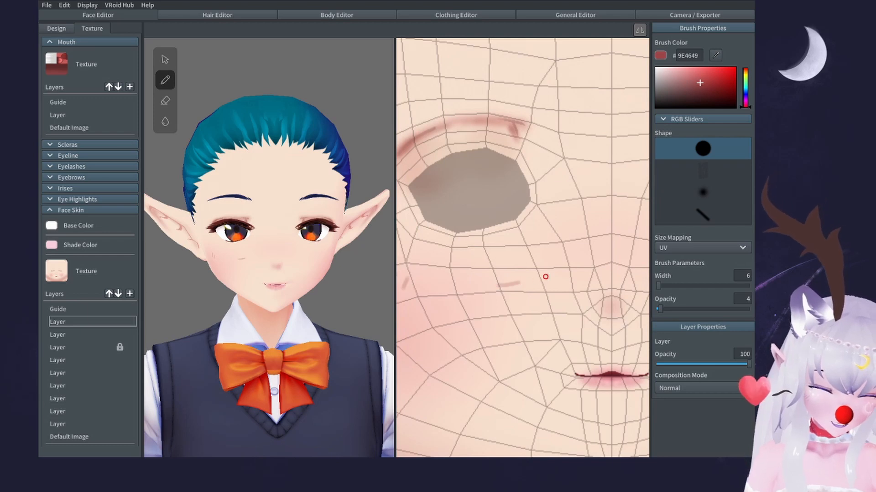
middle_click_drag(553, 273, 469, 255)
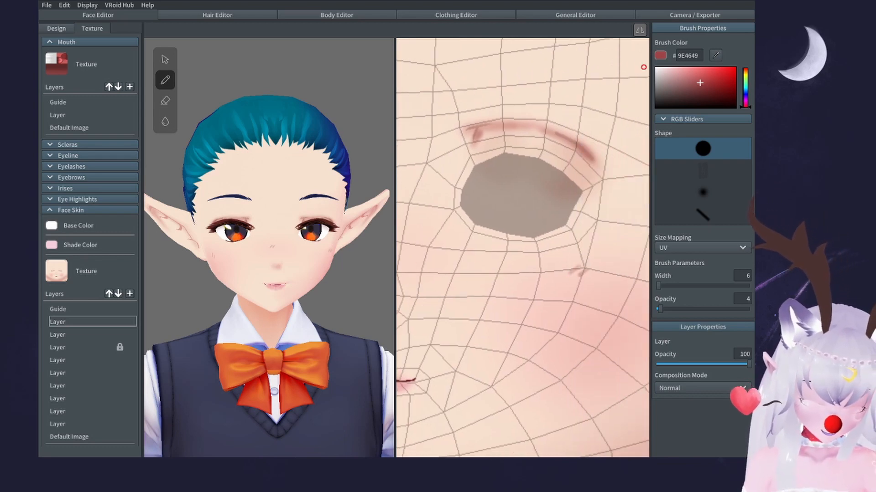
Set the brush color to FFFFFF and lower the opacity of the layer with the faint under-eye and nose strokes to 63.
left_click_drag(693, 83, 655, 67)
mouse_move(748, 364)
left_mouse_down()
mouse_move(698, 369)
mouse_move(714, 364)
left_mouse_up()
scroll(587, 226, "down", 5)
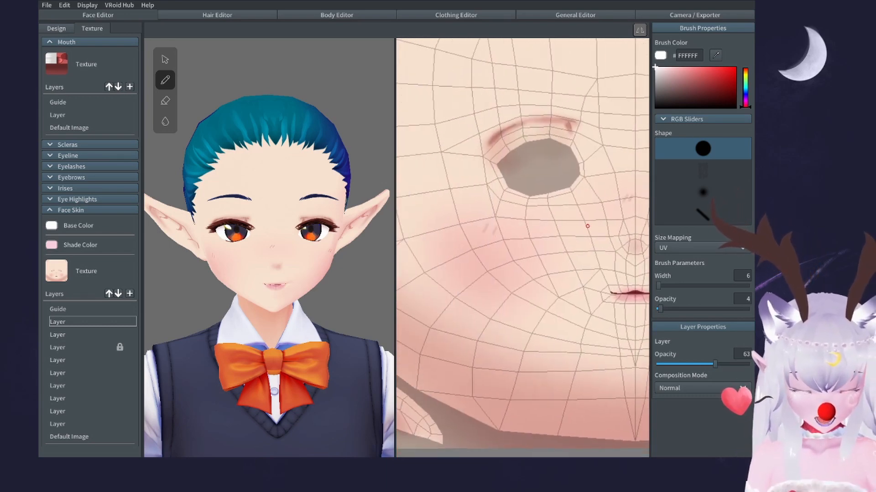
Add a new layer and paint small white highlights on the upper cheeks with the round brush at width 5 and opacity 100.
left_click(130, 293)
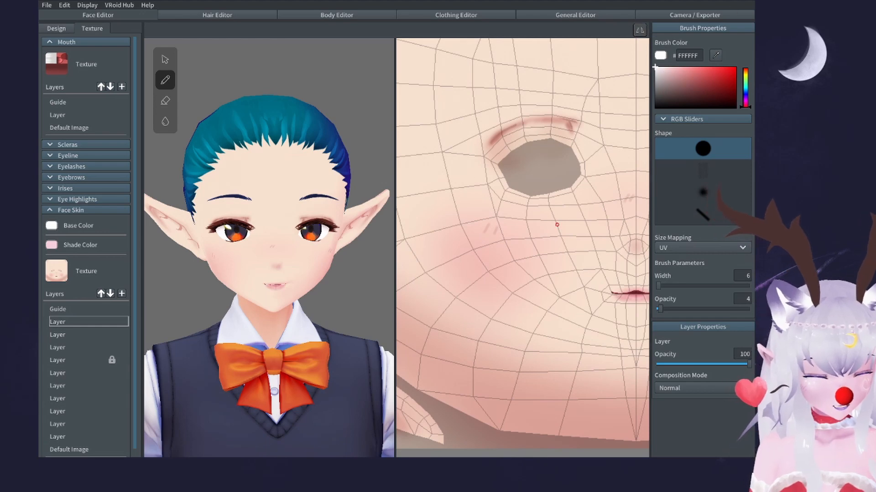
key("ctrl+z")
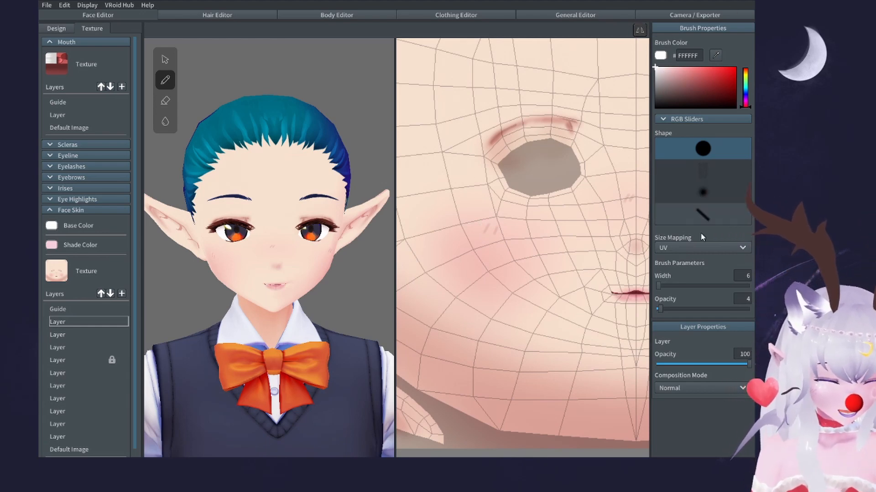
left_click_drag(659, 309, 749, 308)
left_click(667, 286)
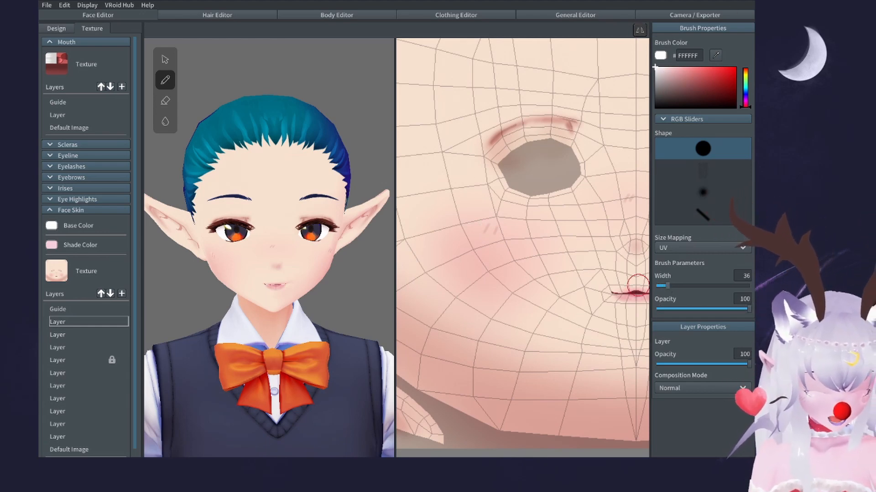
left_click(481, 226)
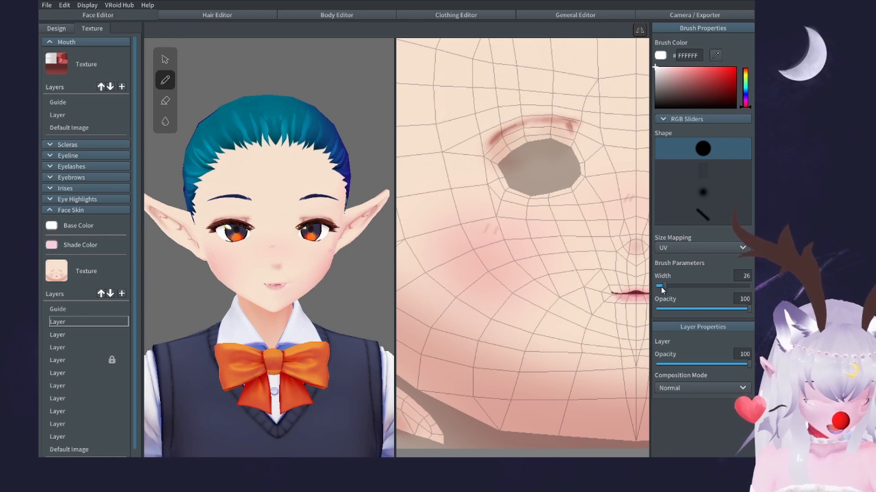
left_click_drag(660, 286, 658, 286)
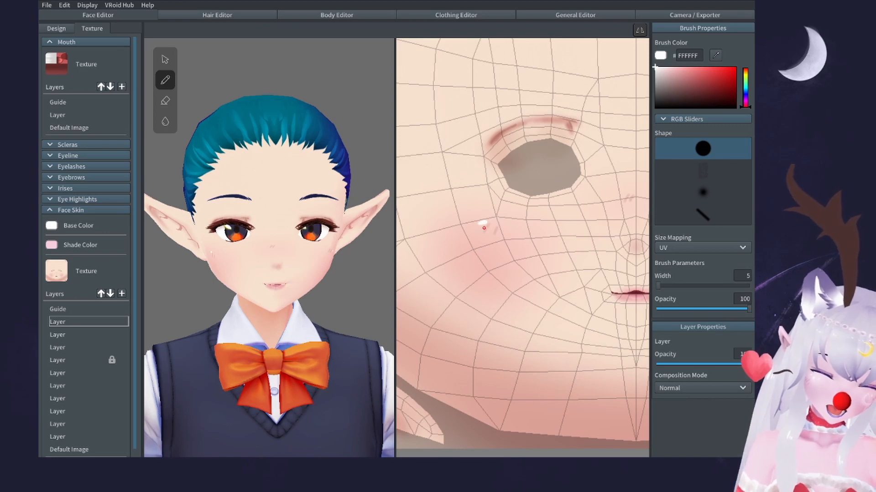
scroll(354, 253, "down", 2)
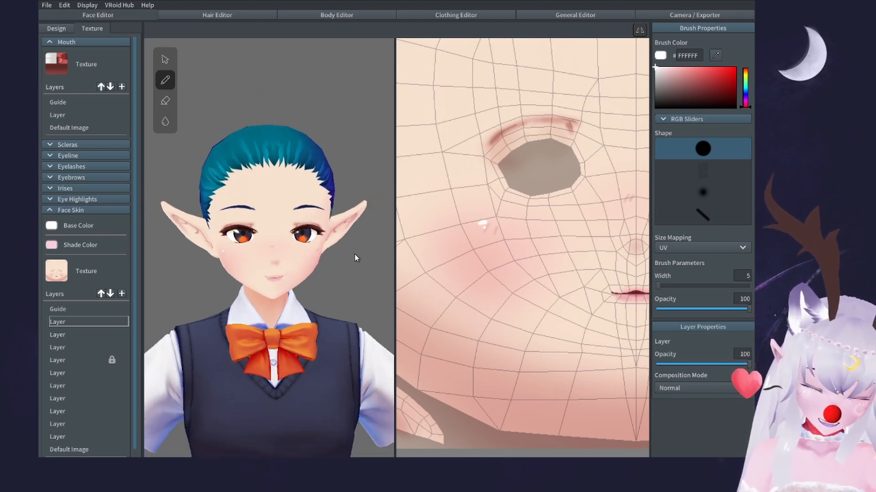
middle_click_drag(324, 260, 287, 258)
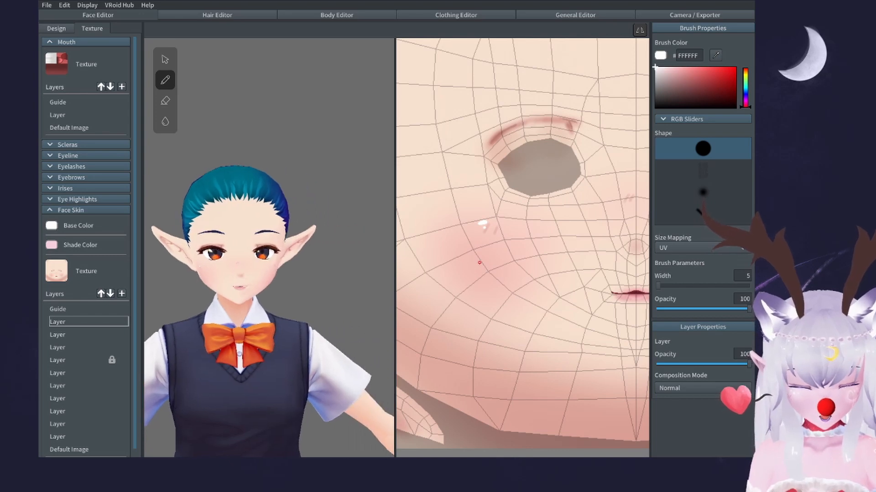
Add another layer above the highlights, set its composition mode to Multiply, and derive brush color D39687 from the shaded chin tone.
scroll(522, 246, "down", 5)
middle_click_drag(591, 264, 624, 283)
scroll(624, 284, "up", 4)
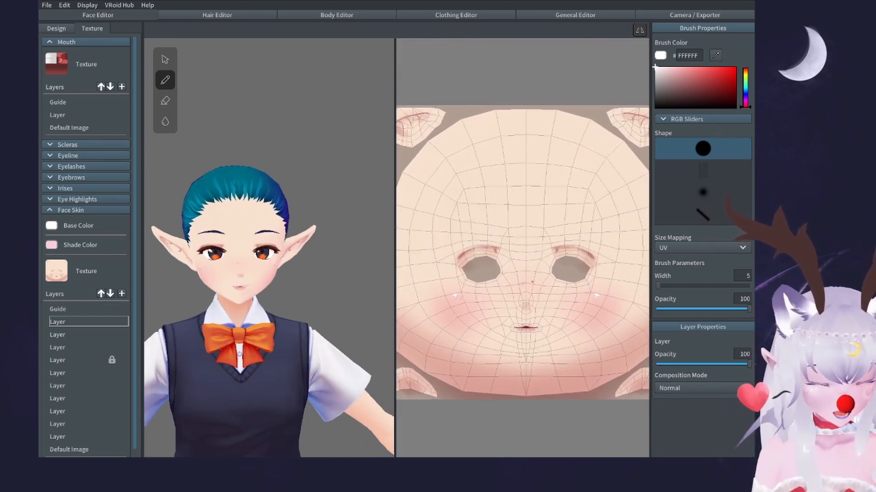
middle_click_drag(479, 305, 503, 282)
scroll(523, 256, "down", 2)
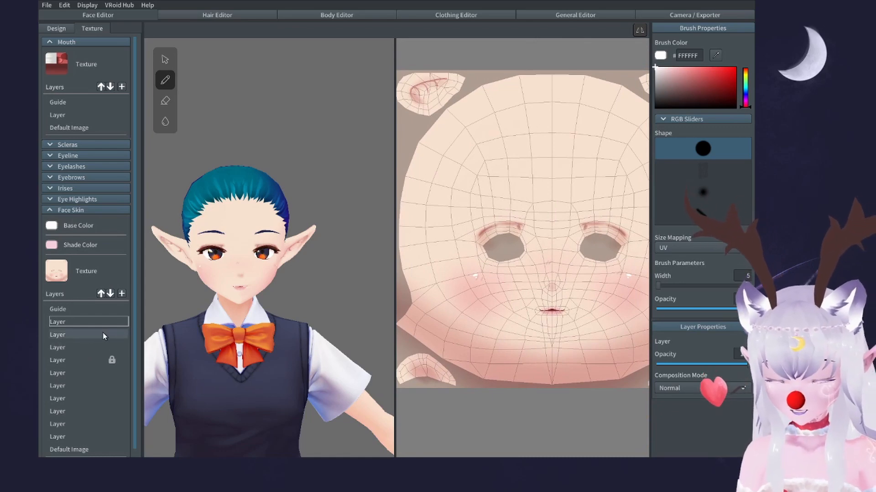
left_click(121, 294)
left_click(91, 322)
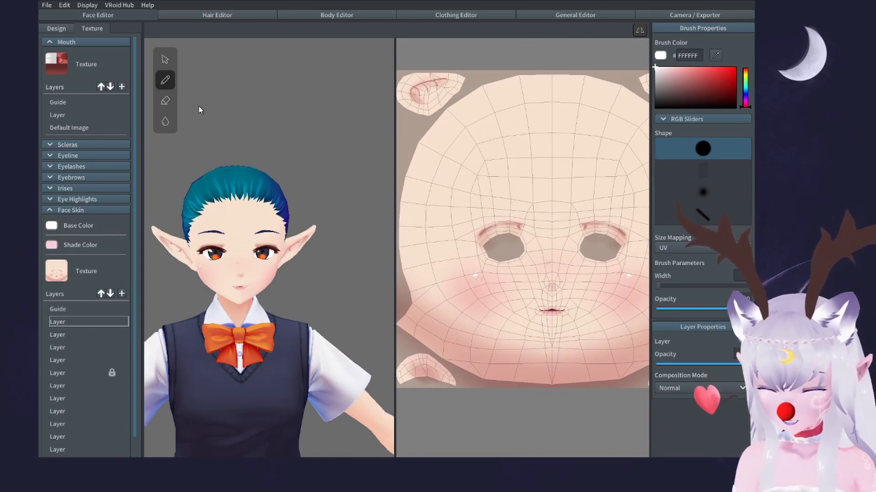
left_click(559, 374)
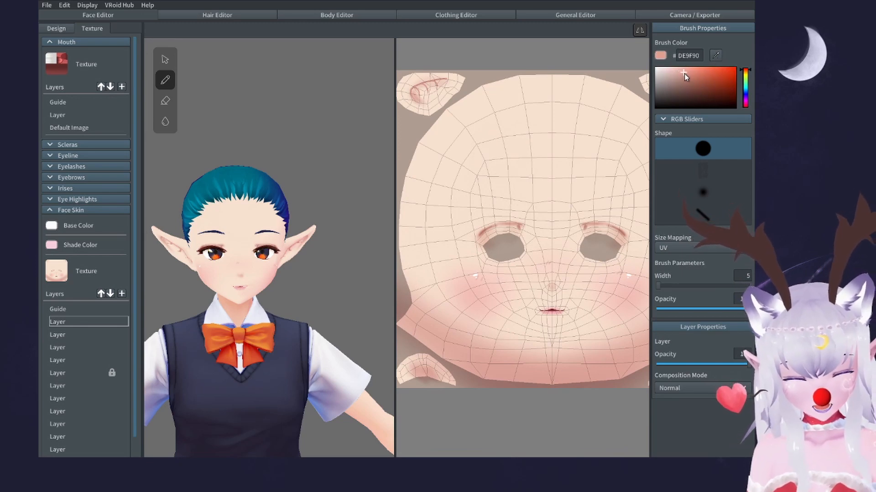
left_click(684, 74)
left_click(683, 389)
left_click(684, 315)
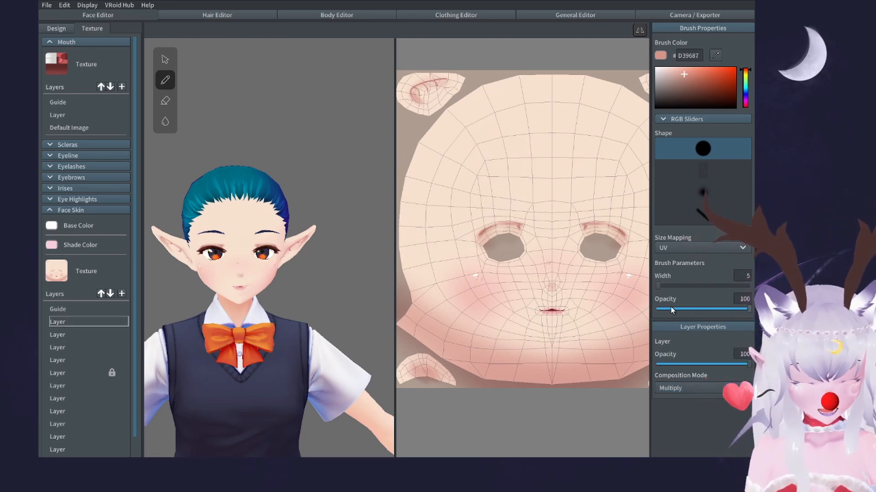
Switch to the soft brush at opacity 2 and lightly shade the jaw corners and ears, reducing the width from 214 to 120 and 68.
left_click_drag(670, 308, 660, 308)
left_click(723, 286)
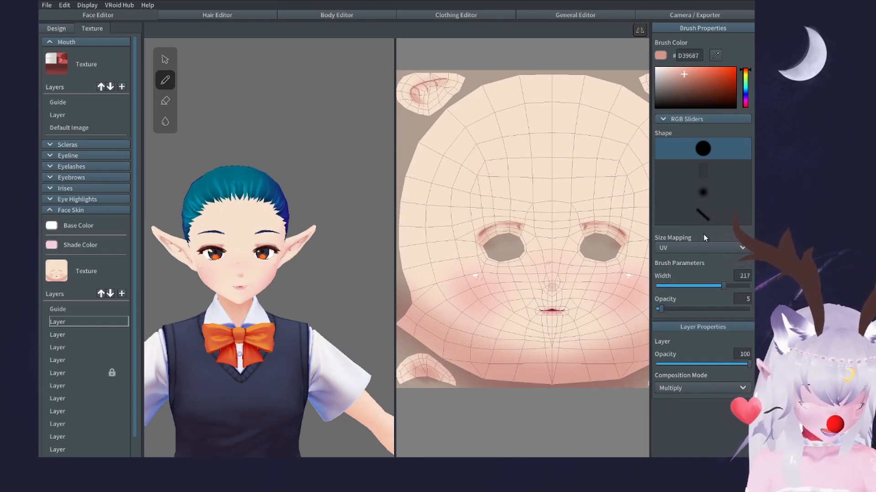
left_click(702, 192)
left_click(686, 285)
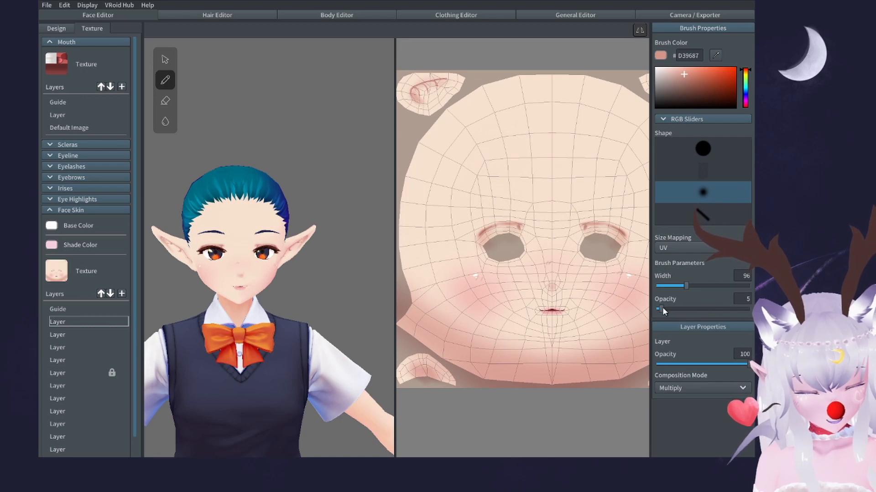
left_click_drag(662, 309, 658, 308)
left_click(722, 286)
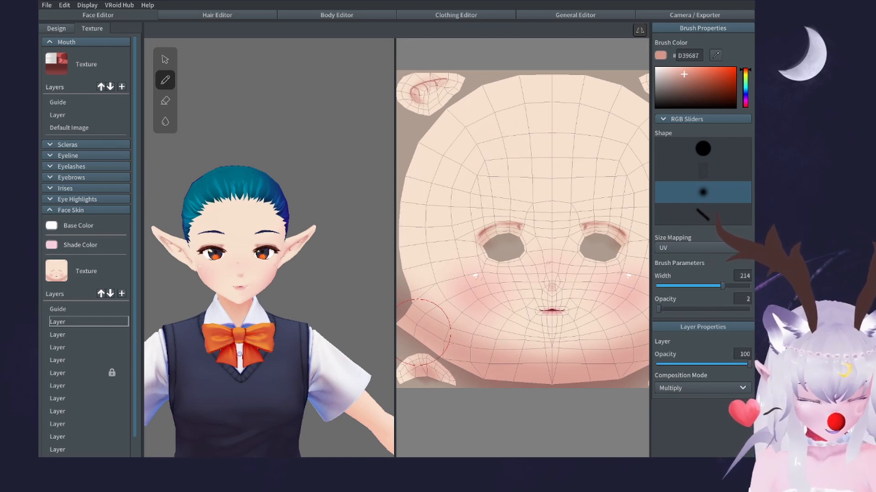
left_click(693, 286)
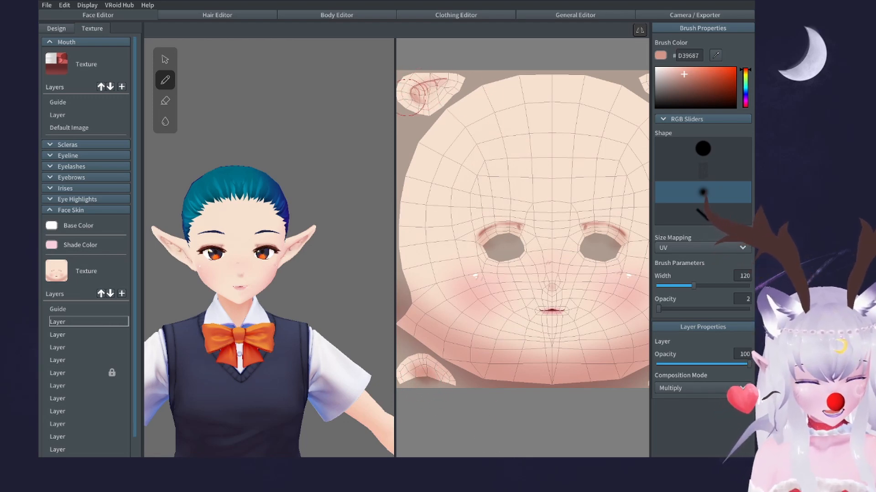
left_click(677, 286)
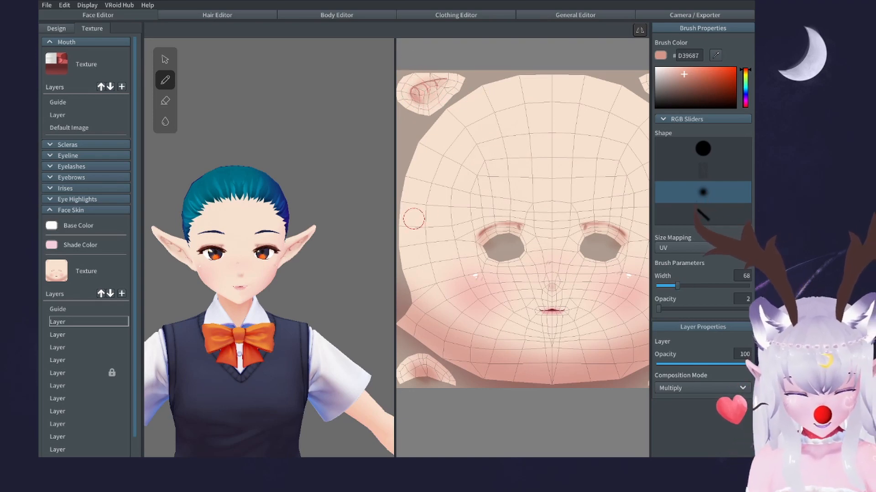
Shade the outer rim of the face and the forehead with the soft brush at opacity 5, using widths 201 and 254.
scroll(524, 229, "down", 1)
left_click_drag(676, 286, 712, 286)
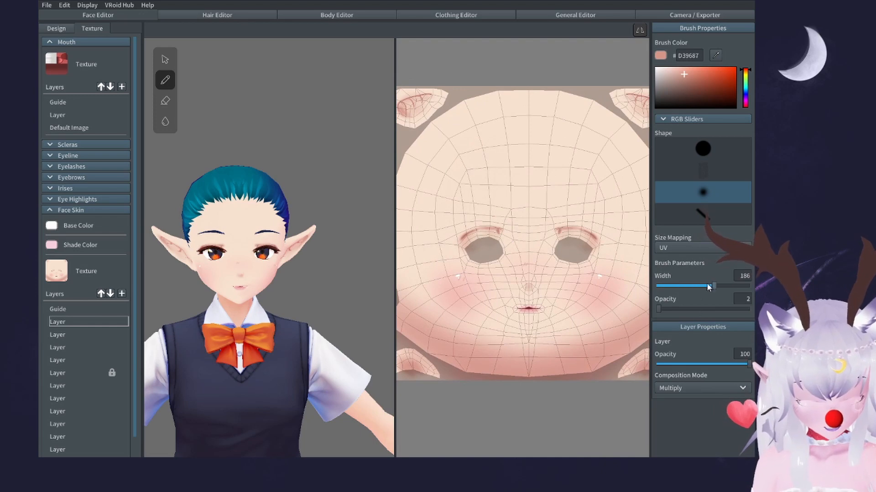
scroll(454, 196, "down", 3)
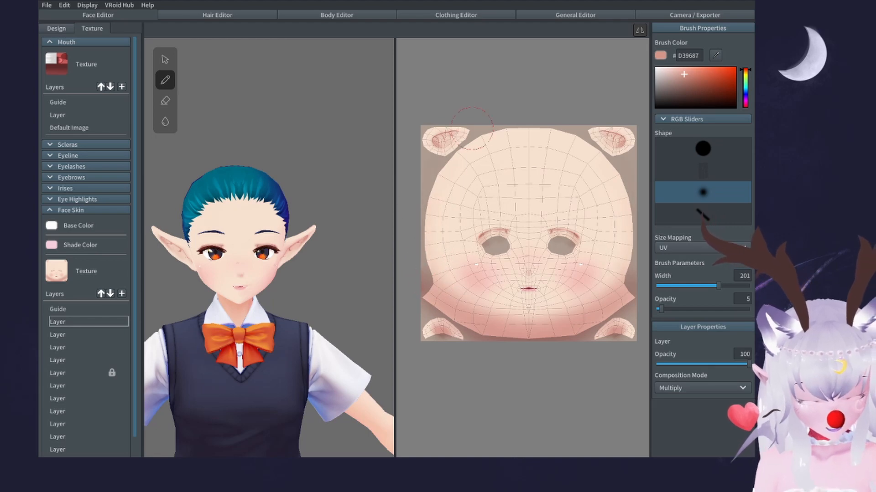
mouse_move(483, 138)
left_mouse_down()
mouse_move(567, 146)
mouse_move(493, 156)
left_mouse_up()
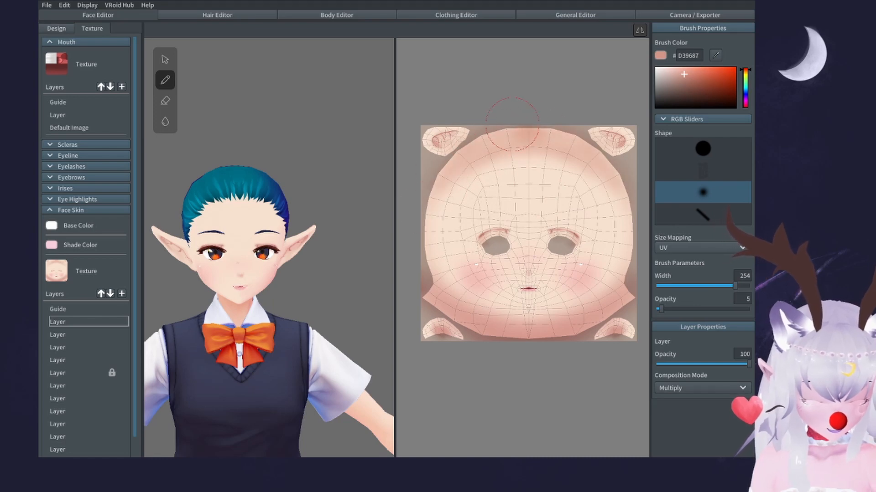
mouse_move(511, 130)
left_mouse_down()
mouse_move(493, 150)
mouse_move(502, 170)
mouse_move(425, 237)
mouse_move(433, 205)
mouse_move(536, 161)
mouse_move(451, 279)
mouse_move(485, 164)
mouse_move(509, 181)
left_mouse_up()
Change the rim shading layer's composition mode to Normal and check the face on the model from several angles.
right_click_drag(313, 251, 383, 246)
left_click(703, 388)
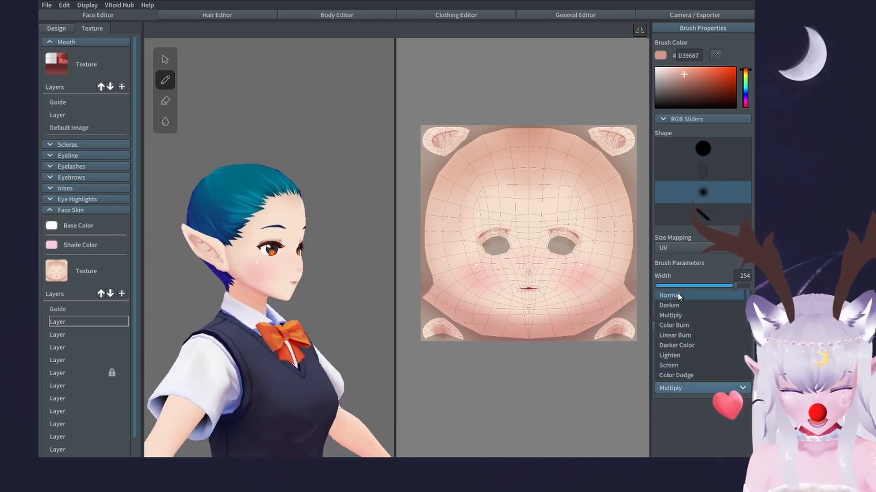
left_click(670, 294)
right_click_drag(313, 319, 320, 298)
scroll(307, 297, "up", 3)
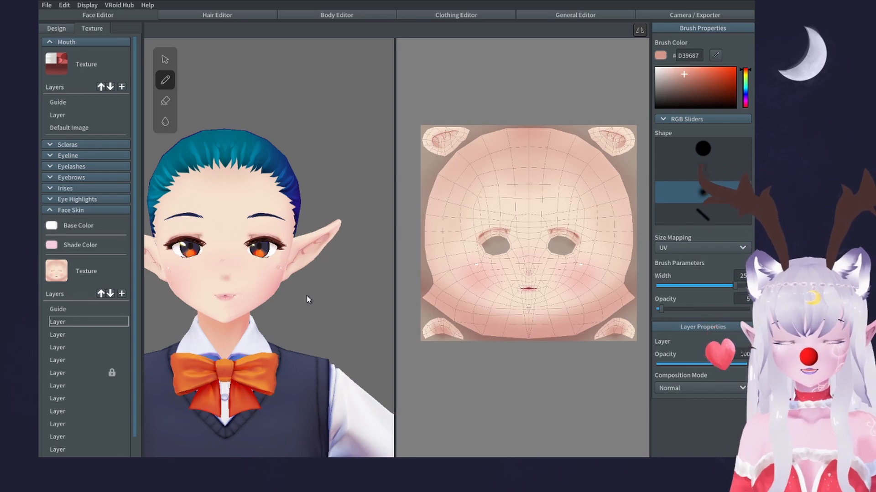
scroll(236, 221, "up", 1)
scroll(236, 220, "up", 1)
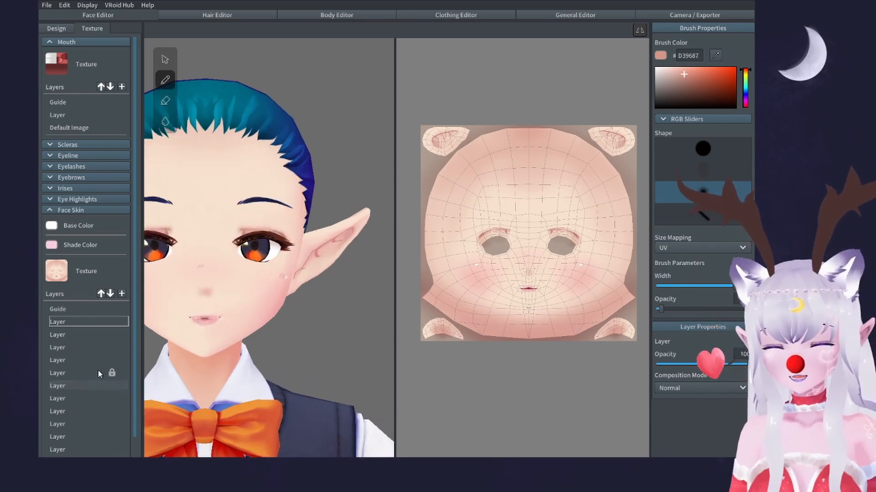
Recolor the eyebrows with base color 7E4847 and a shade color sampled from that base and darkened, checking them on the model.
left_click(89, 178)
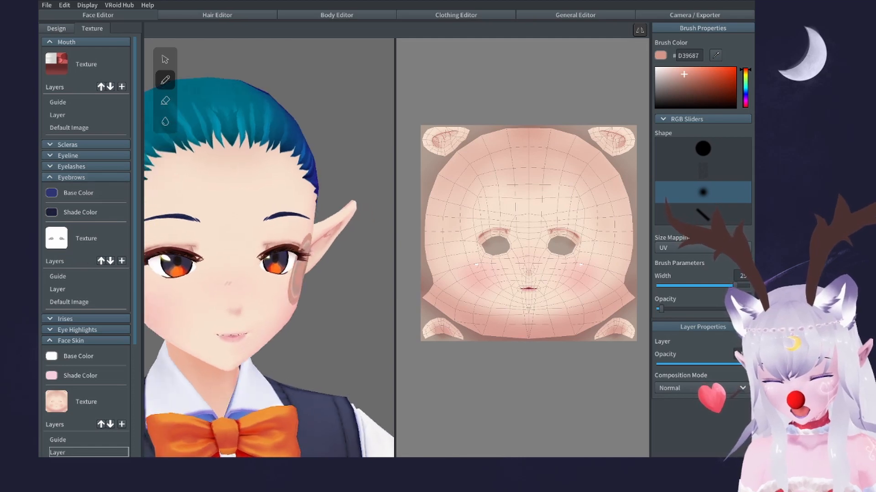
left_click(51, 193)
mouse_move(149, 223)
left_mouse_down()
mouse_move(105, 243)
mouse_move(96, 234)
left_mouse_up()
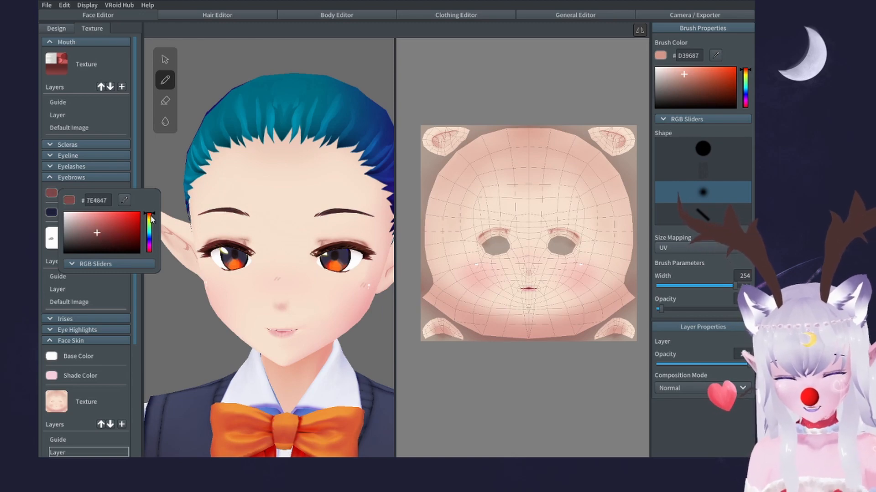
left_click(51, 210)
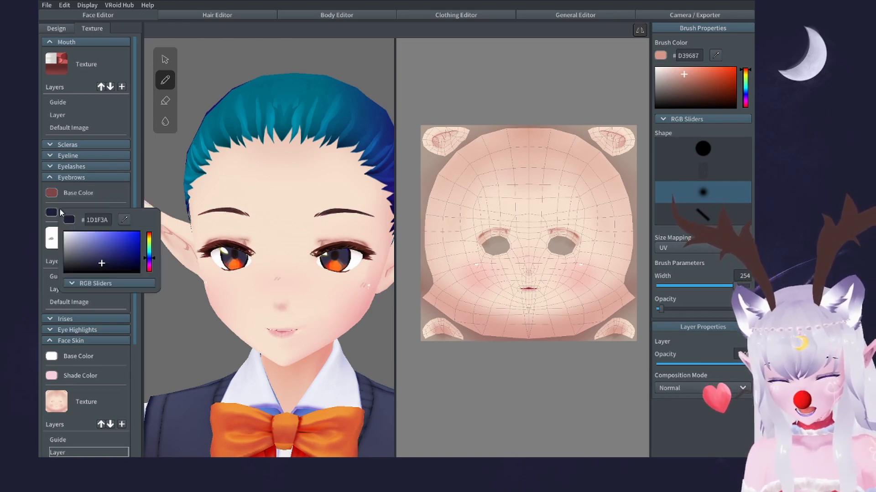
left_click(121, 220)
left_click(51, 192)
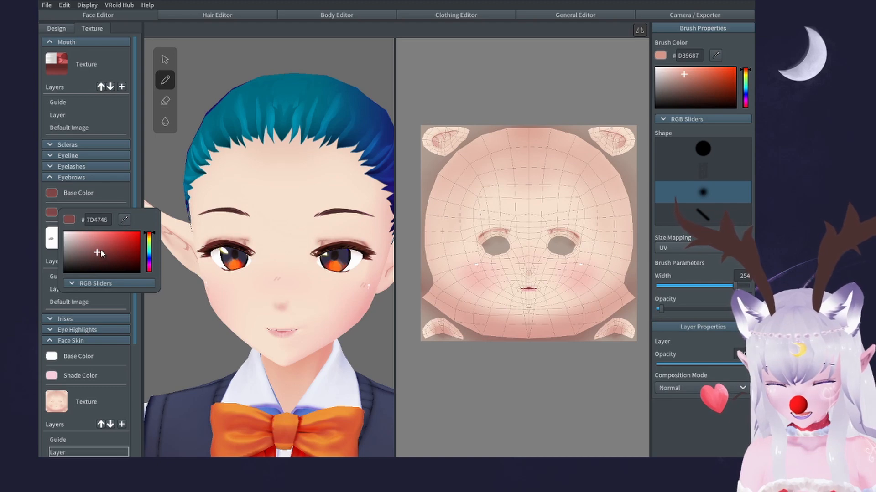
scroll(274, 206, "down", 5)
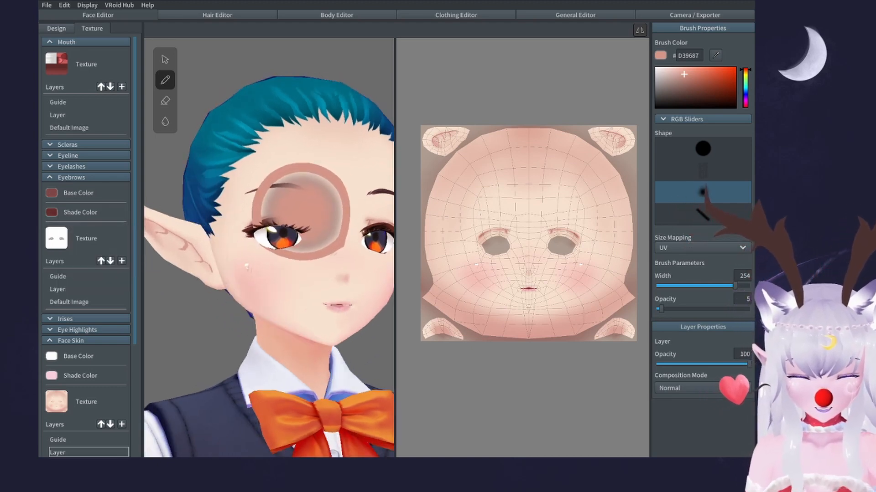
scroll(260, 277, "up", 5)
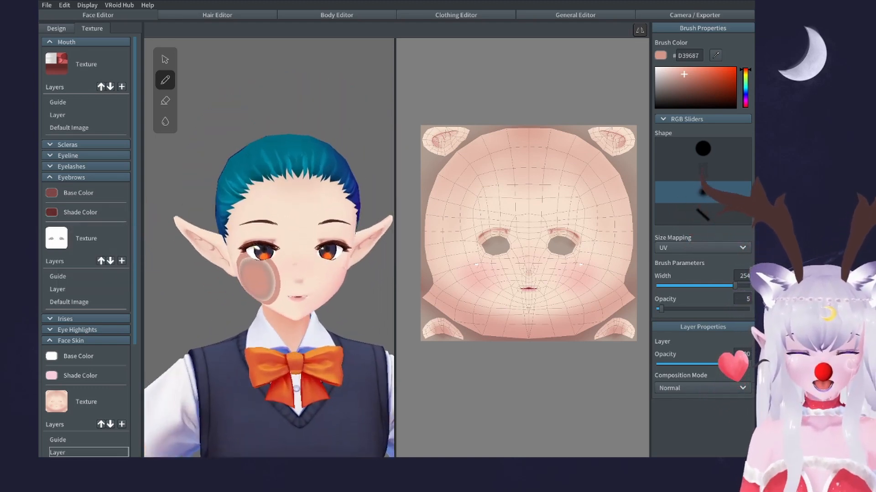
right_click_drag(298, 273, 273, 211)
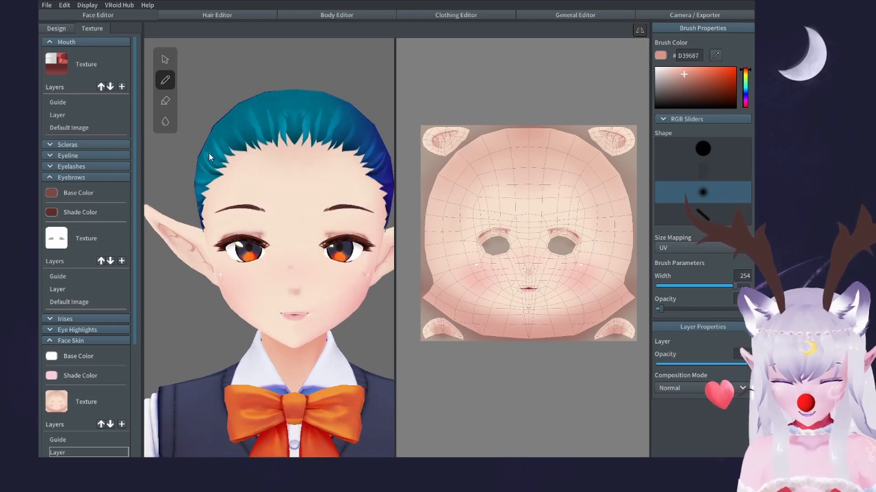
mouse_move(228, 182)
right_mouse_down()
mouse_move(182, 185)
mouse_move(180, 156)
mouse_move(243, 181)
mouse_move(238, 203)
right_mouse_up()
right_click_drag(151, 270, 133, 248)
Open the eyelash texture layers and hide the default eyelash image.
left_click(84, 164)
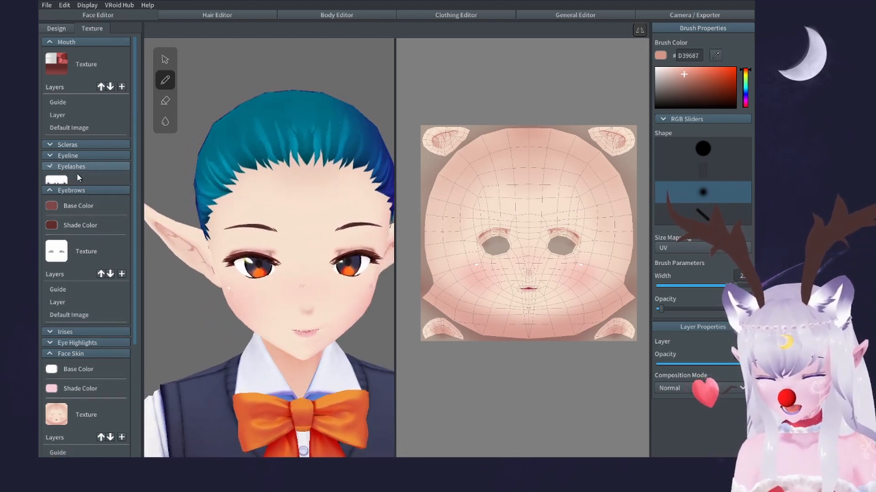
left_click(83, 279)
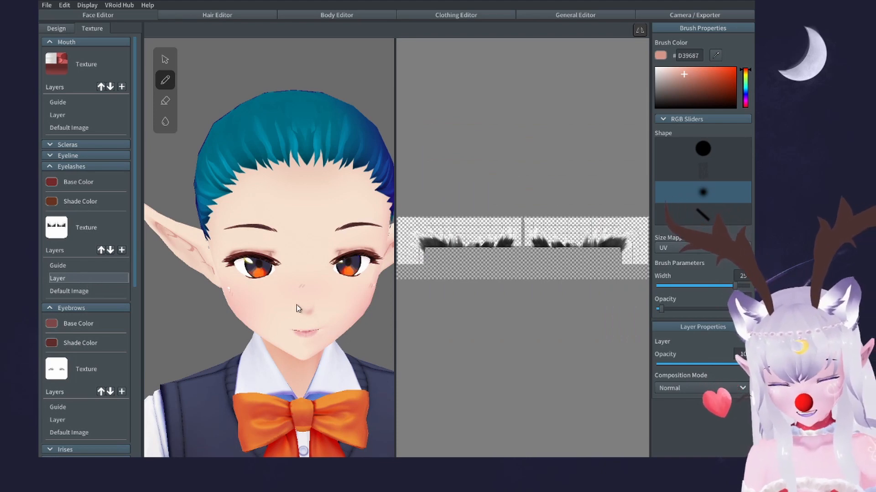
right_click(85, 289)
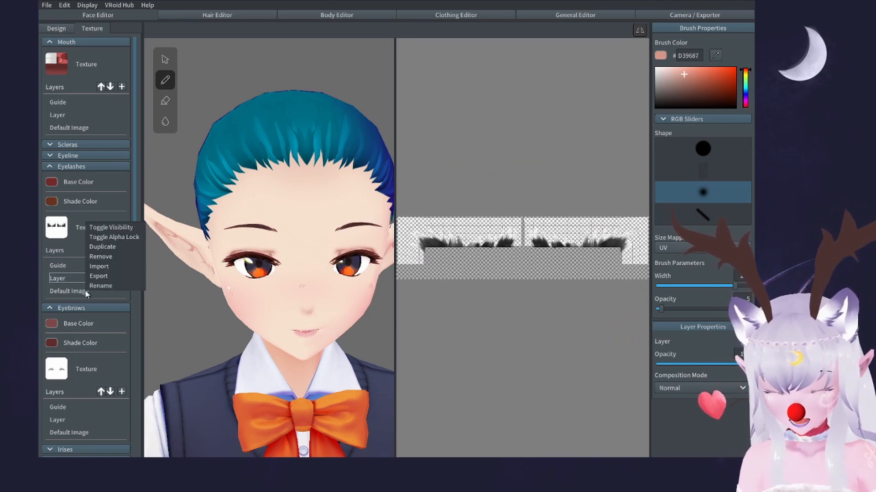
left_click(114, 225)
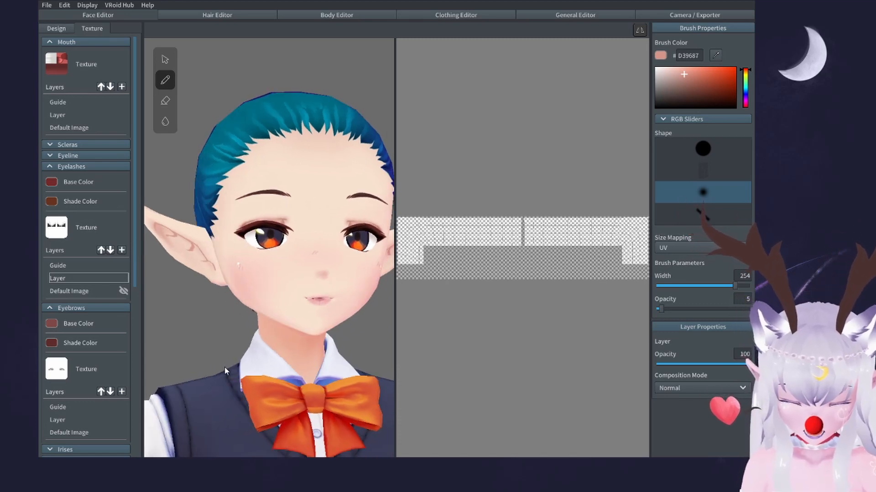
Check the face without the eyelash image, collapse the eyelash settings and open the empty paint layer of the eyeline texture.
mouse_move(216, 378)
right_mouse_down()
mouse_move(177, 374)
mouse_move(214, 368)
mouse_move(224, 378)
right_mouse_up()
scroll(277, 354, "up", 5)
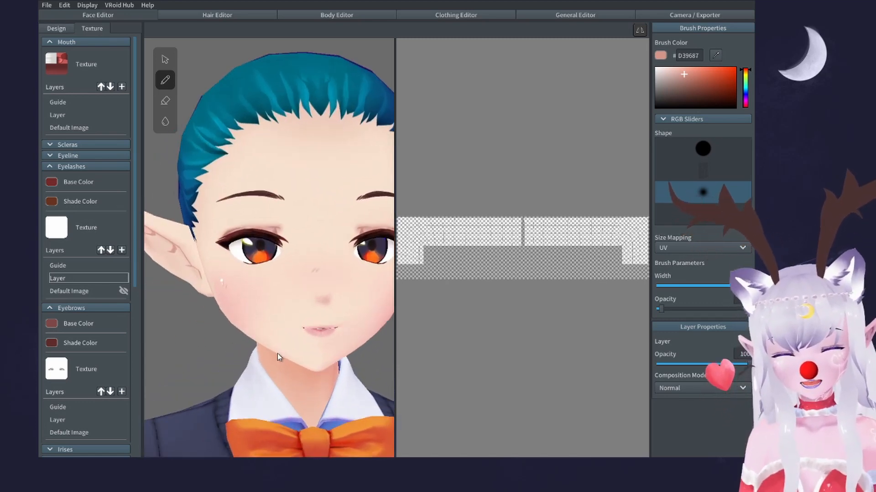
right_click_drag(308, 347, 299, 348)
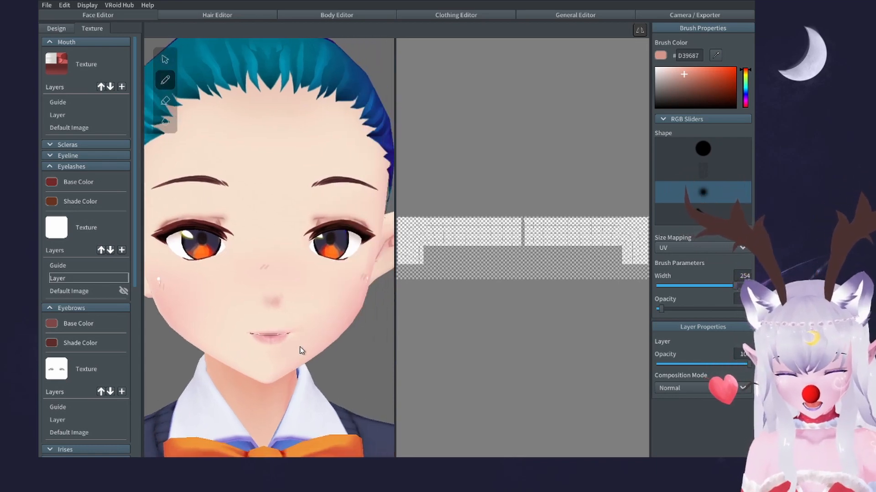
scroll(297, 350, "down", 3)
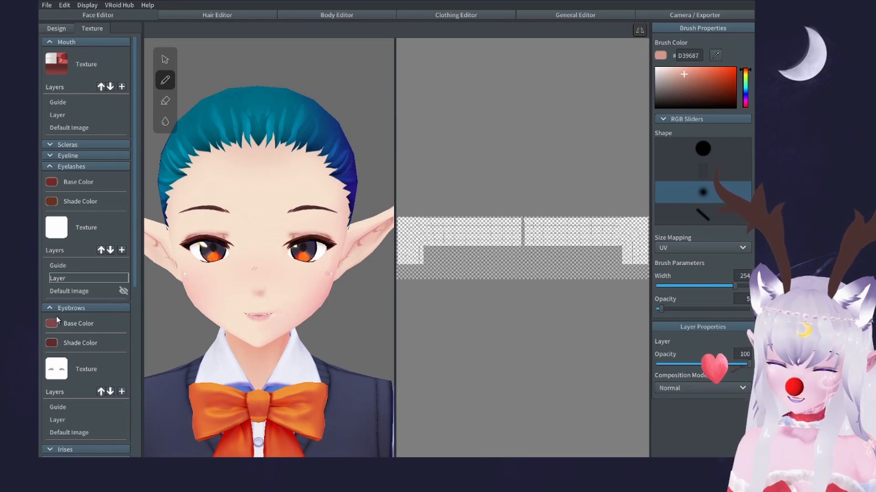
scroll(65, 220, "down", 4)
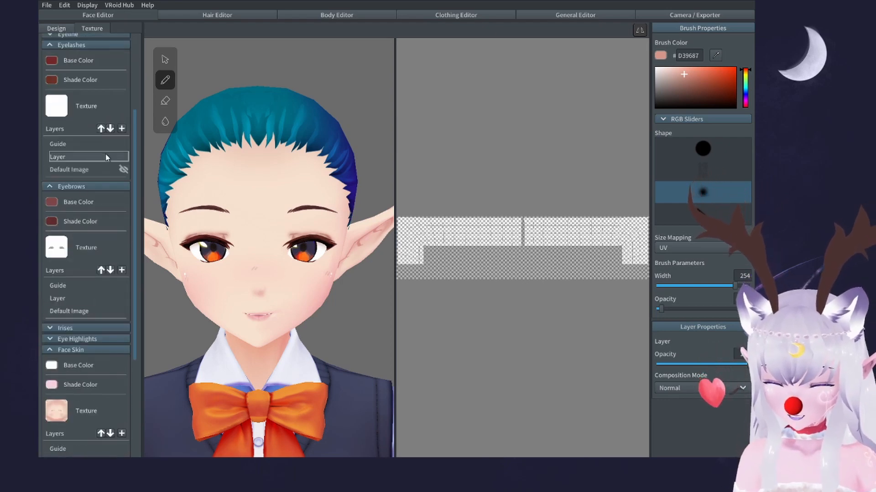
scroll(96, 146, "up", 2)
left_click(91, 103)
left_click(85, 94)
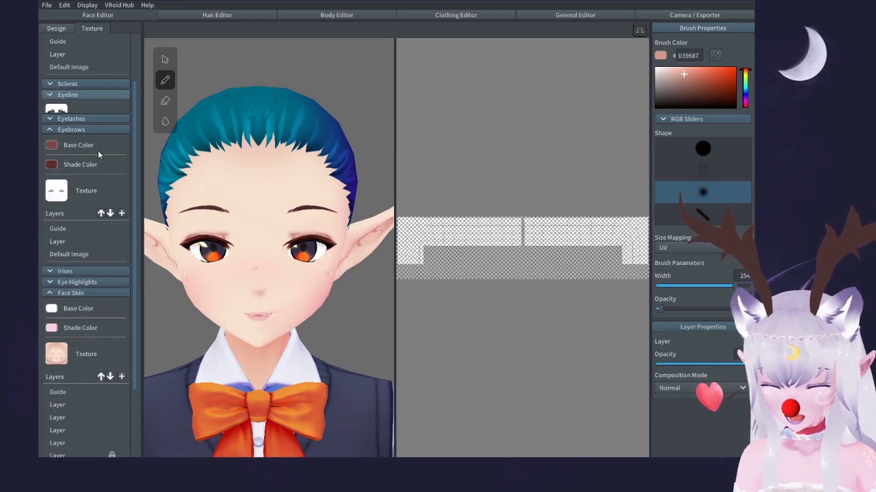
left_click(74, 95)
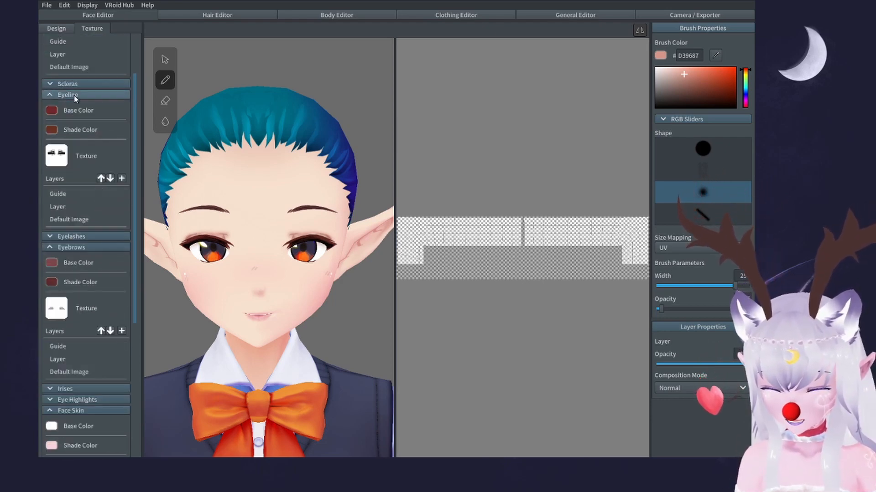
left_click(79, 206)
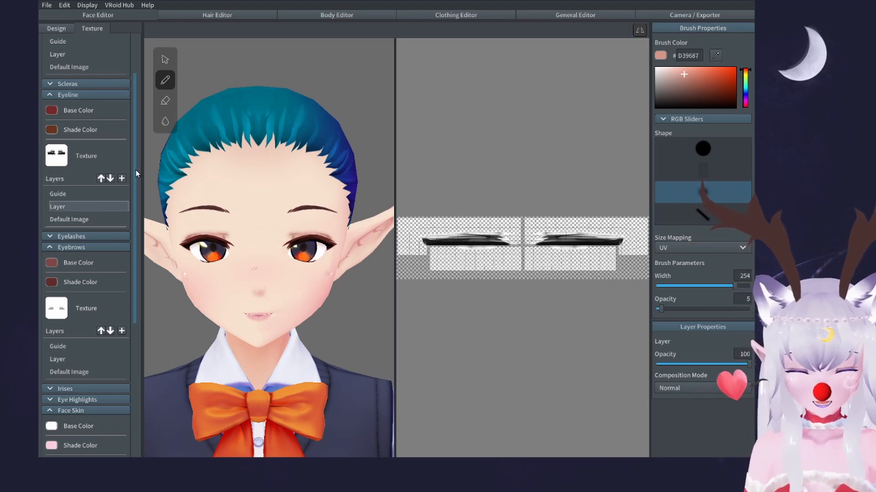
Temporarily hide the default eyeline image to inspect the bare eye up close.
right_click(76, 217)
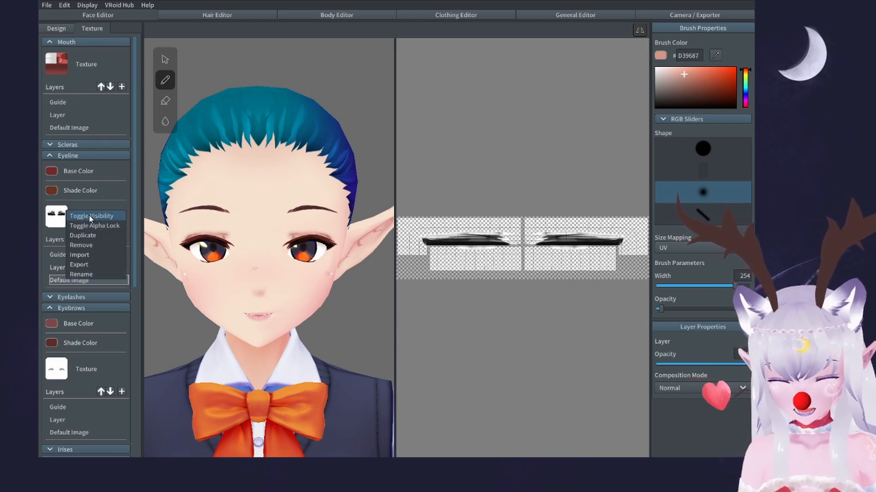
left_click(89, 215)
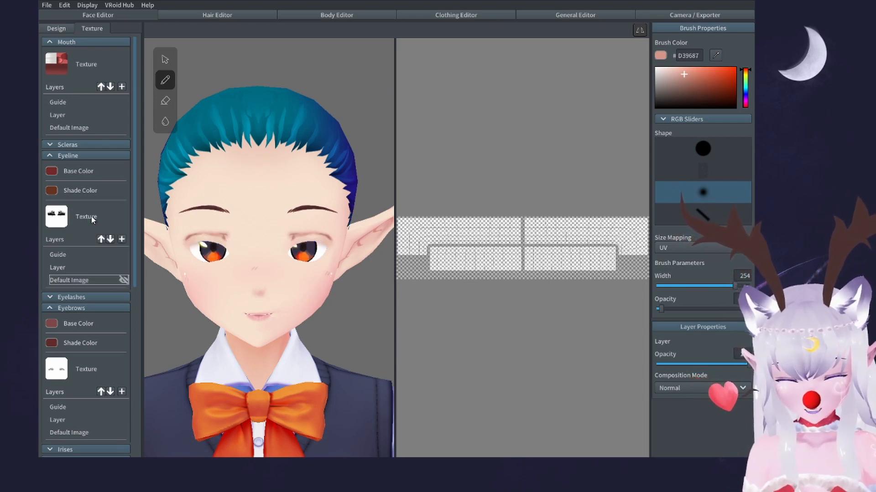
scroll(252, 253, "up", 3)
mouse_move(256, 250)
middle_mouse_down()
mouse_move(295, 255)
mouse_move(256, 246)
mouse_move(266, 244)
middle_mouse_up()
scroll(265, 244, "up", 1)
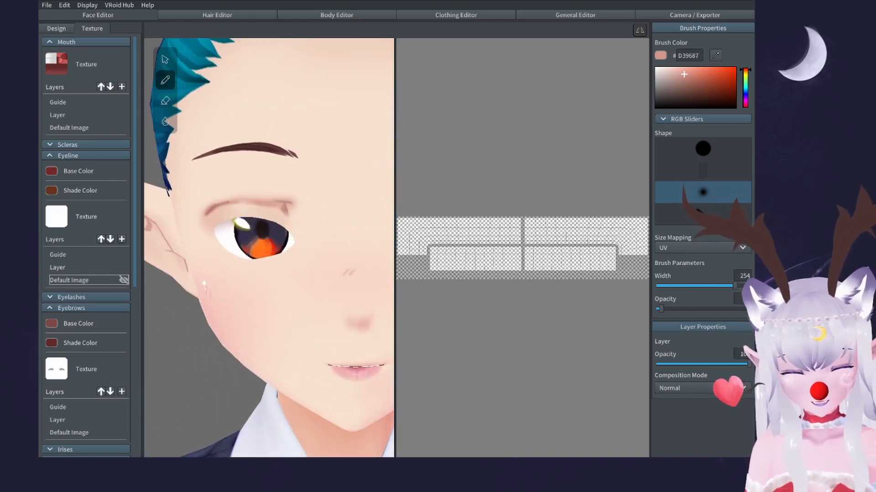
right_click(96, 279)
left_click(121, 215)
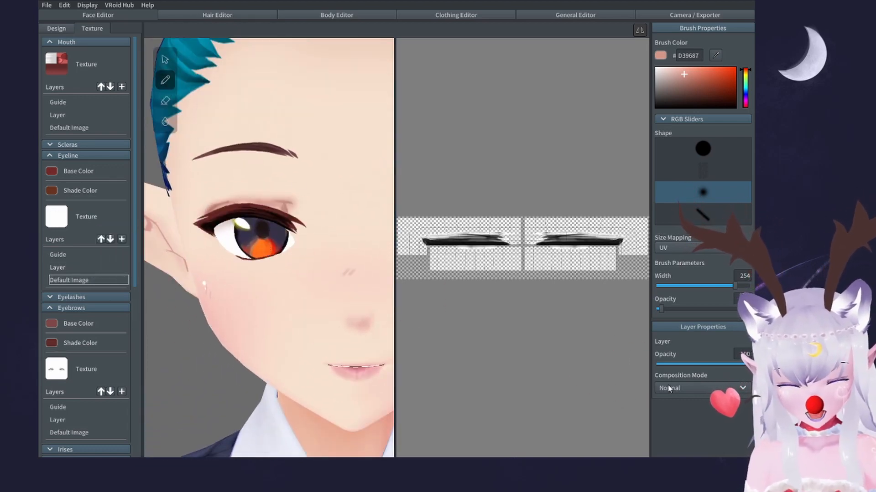
Lower the default eyeline image's layer opacity so it serves as a faint tracing guide.
left_click(684, 364)
left_click_drag(682, 366, 687, 365)
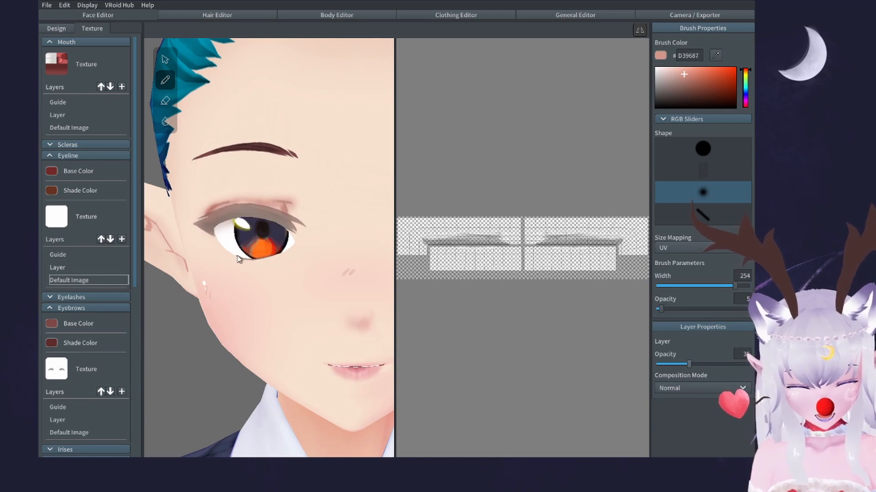
scroll(304, 243, "down", 2)
scroll(303, 246, "up", 2)
scroll(303, 246, "up", 1)
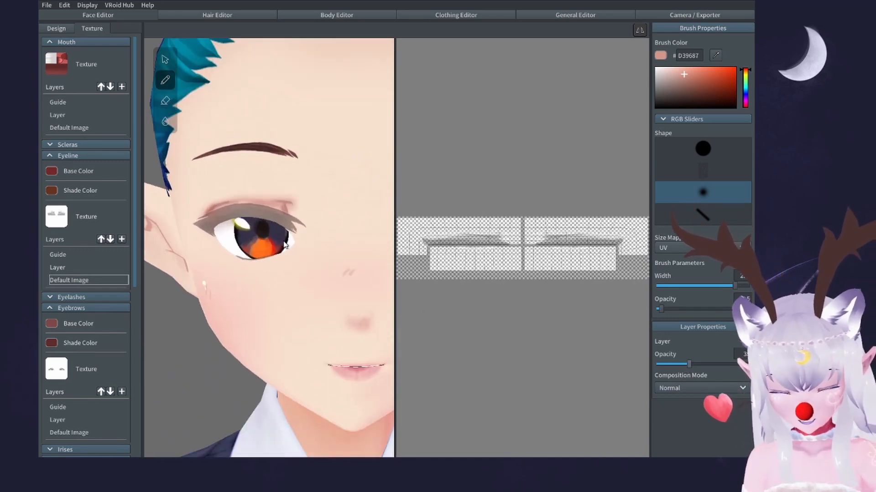
On the empty eyeline layer, set the brush to color 904747, width 144 and opacity 100.
left_click(92, 268)
left_click(696, 86)
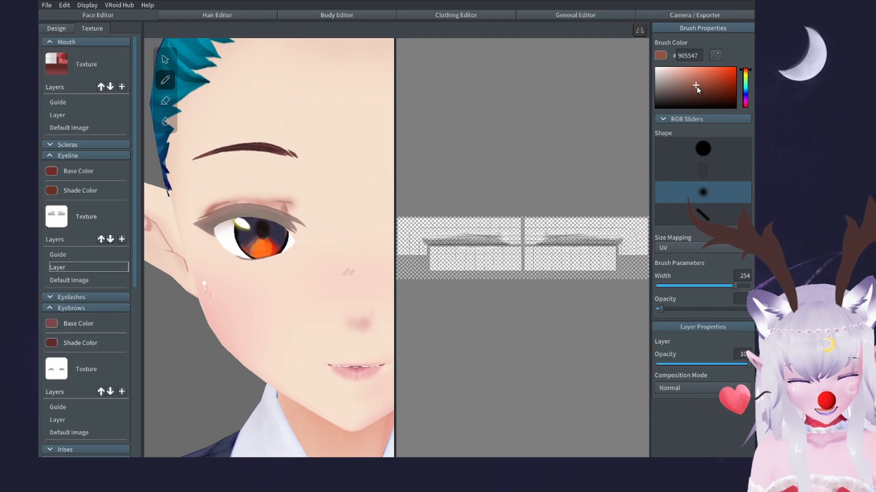
left_click(746, 69)
left_click(700, 285)
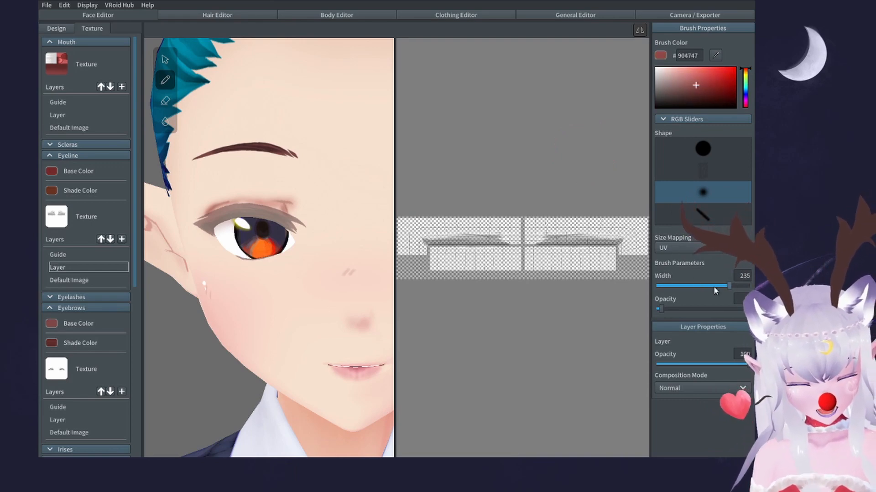
left_click(681, 308)
left_click_drag(681, 309, 748, 309)
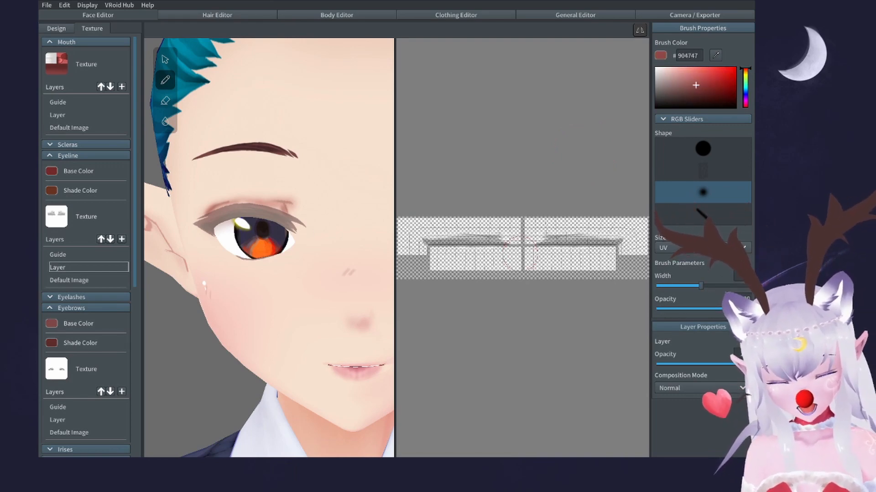
Try a soft-brush stroke of width 73 over the faint eyeline guide.
scroll(506, 245, "up", 2)
scroll(506, 245, "up", 3)
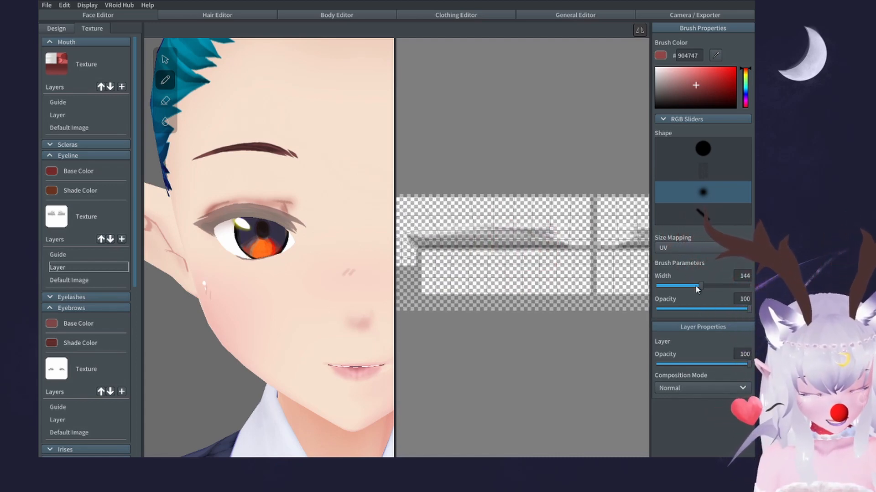
left_click_drag(701, 285, 679, 285)
left_click_drag(508, 241, 460, 241)
key("ctrl+z")
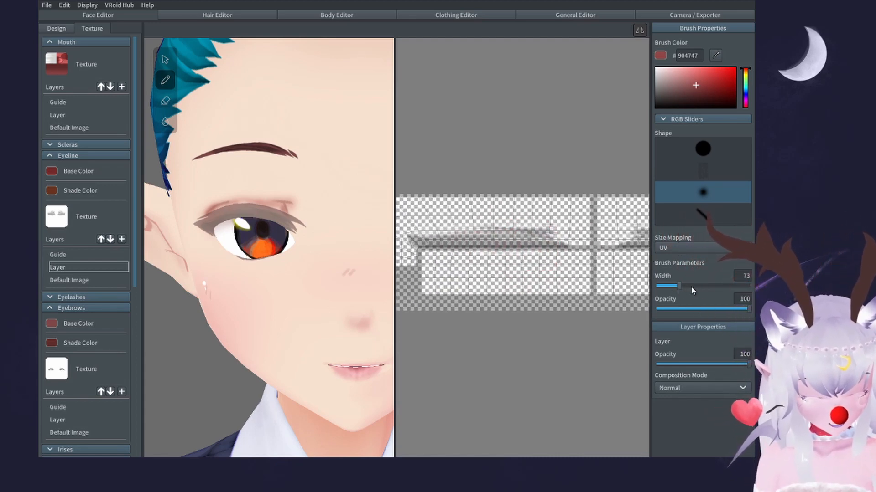
Switch to the hard round brush and try a stroke of width 107 over the eyeline guide.
left_click(703, 148)
left_click_drag(679, 286, 689, 286)
left_click_drag(523, 240, 482, 242)
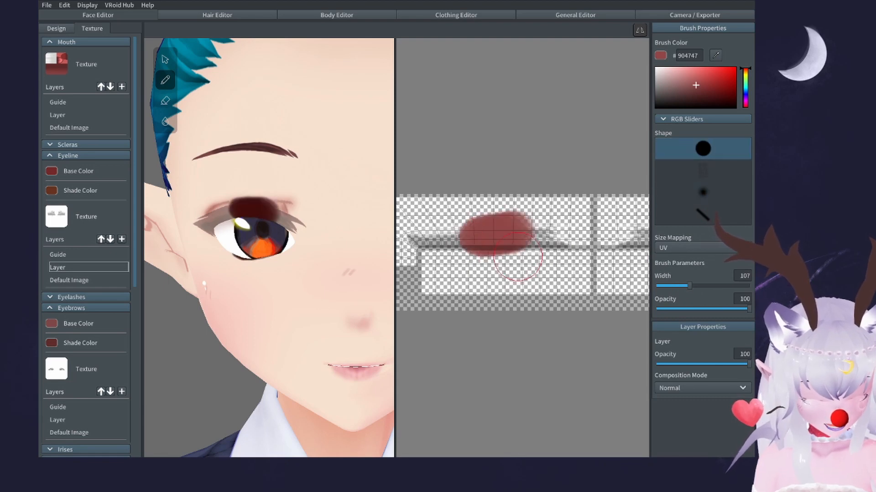
key("ctrl+z")
Reduce the round brush width to 11 and trace the lower edge of the upper eyeline along the guide.
left_click_drag(689, 286, 659, 286)
mouse_move(483, 244)
left_mouse_down()
mouse_move(545, 245)
mouse_move(409, 245)
mouse_move(558, 244)
left_mouse_up()
key("ctrl+z")
key("ctrl+z")
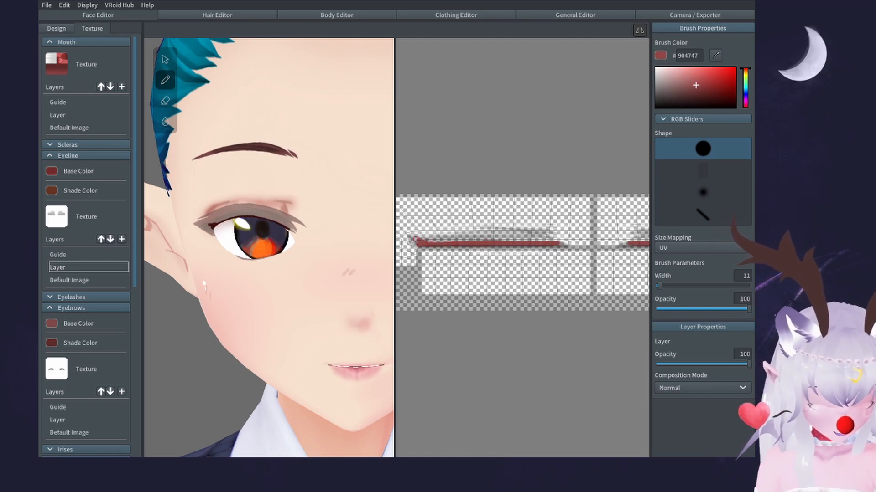
Trace the upper edge of the eyeline from the outer corner inward, redoing poor strokes, and fill the shape solid.
left_click_drag(406, 234, 487, 235)
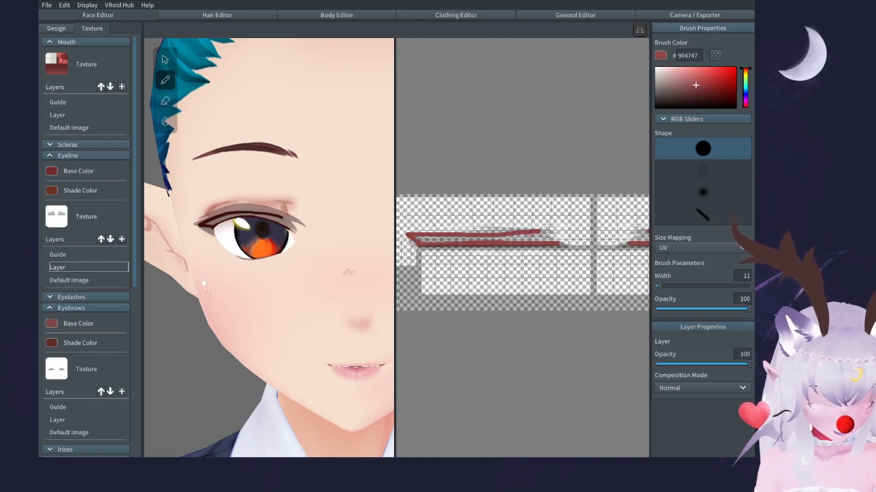
key("ctrl+z")
left_click_drag(419, 234, 530, 233)
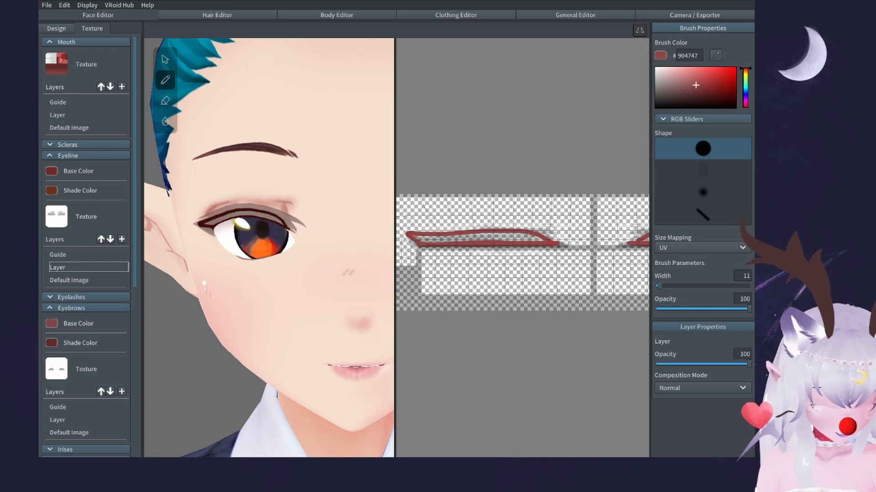
key("ctrl+z")
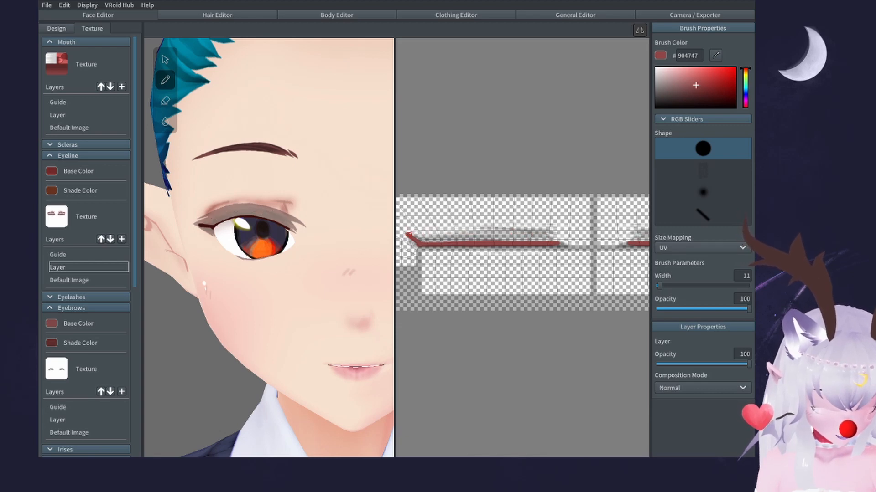
left_click_drag(407, 235, 477, 234)
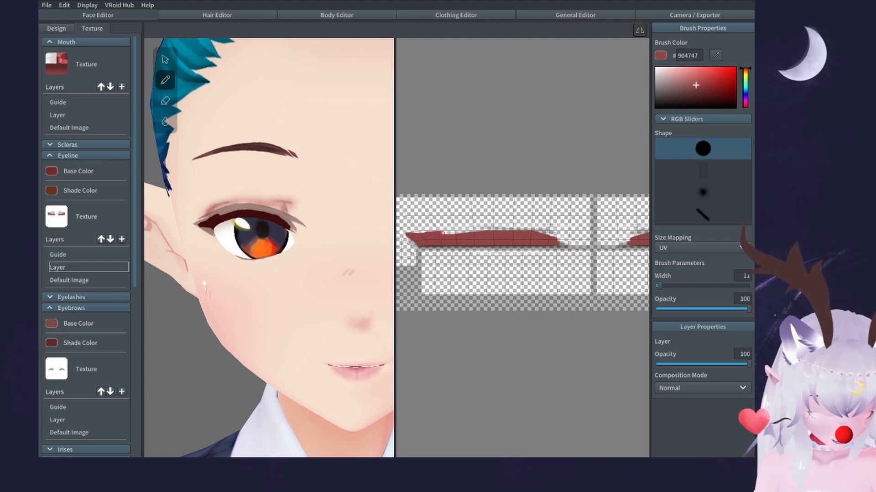
key("ctrl+z")
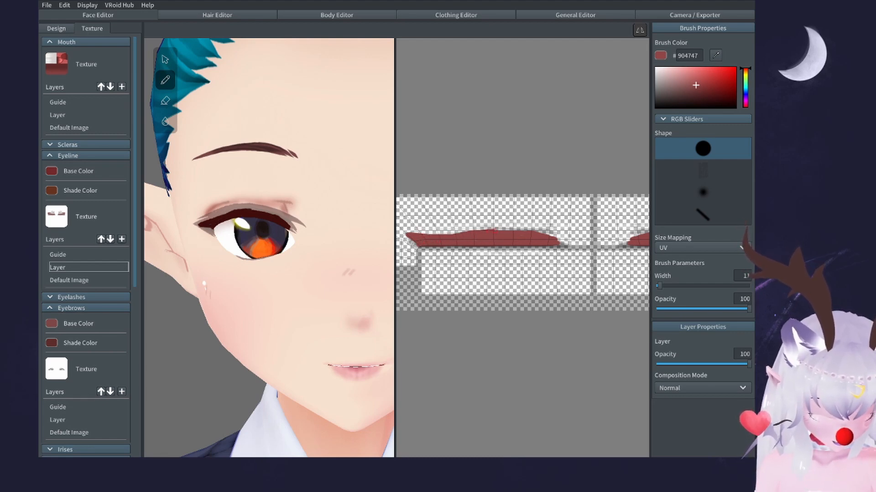
left_click_drag(494, 230, 557, 230)
key("ctrl+z")
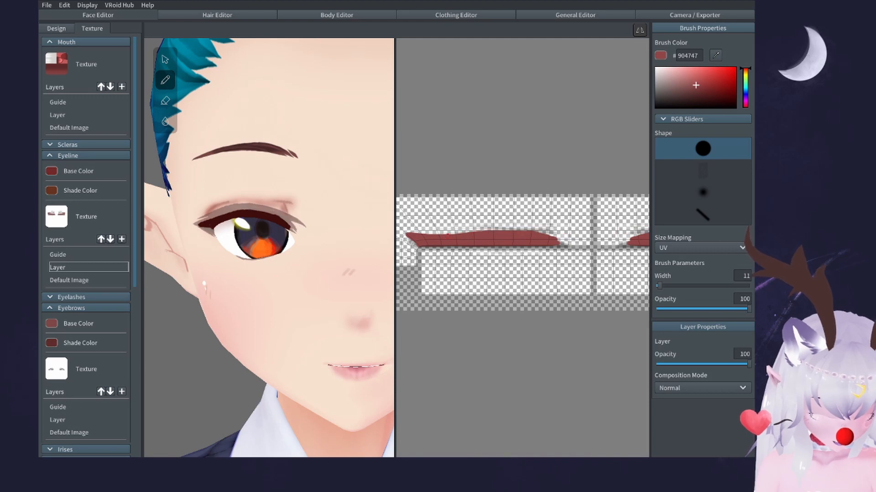
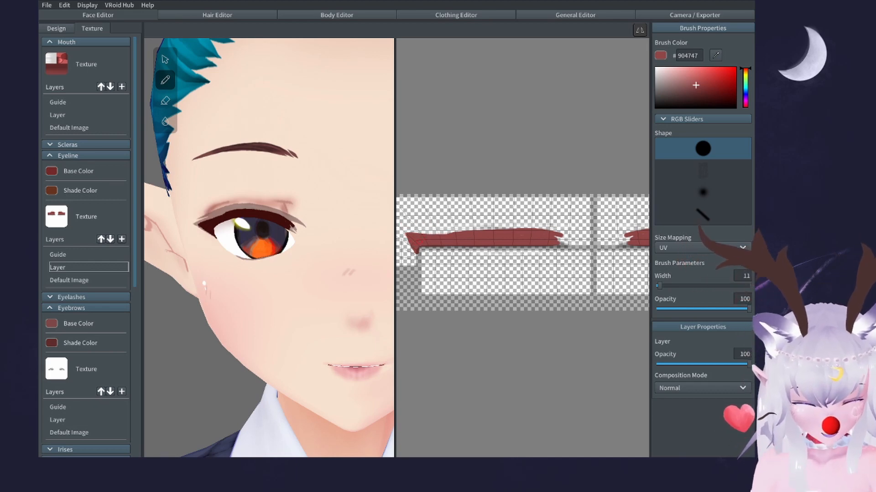
Refine the eyeline's outer corner and build up its upper edge into a thicker, smoothly arched shape.
left_click_drag(410, 238, 402, 235)
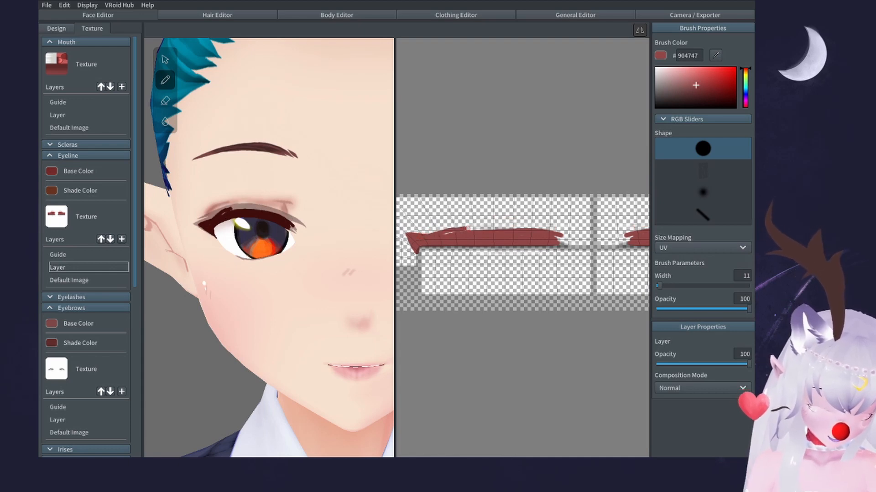
left_click_drag(467, 228, 538, 230)
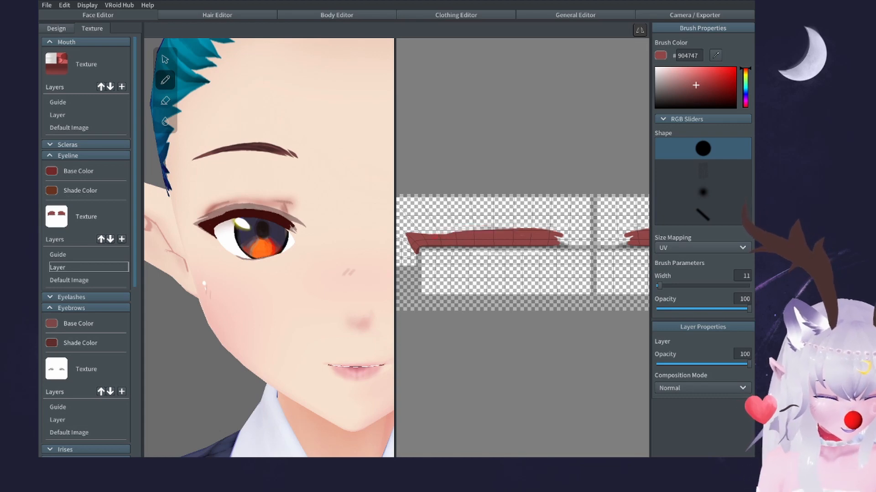
left_click_drag(435, 236, 529, 226)
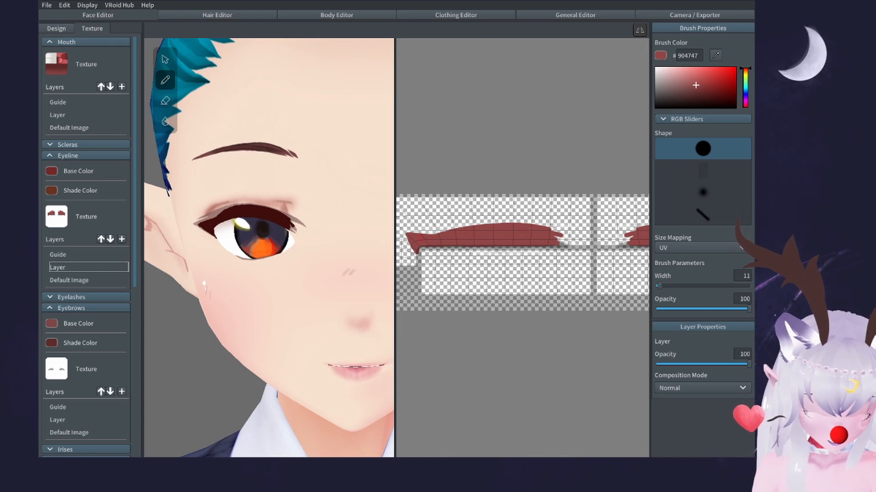
Hide the default eyeline image and check the painted eyeline on the model.
scroll(305, 219, "down", 5)
scroll(306, 219, "up", 3)
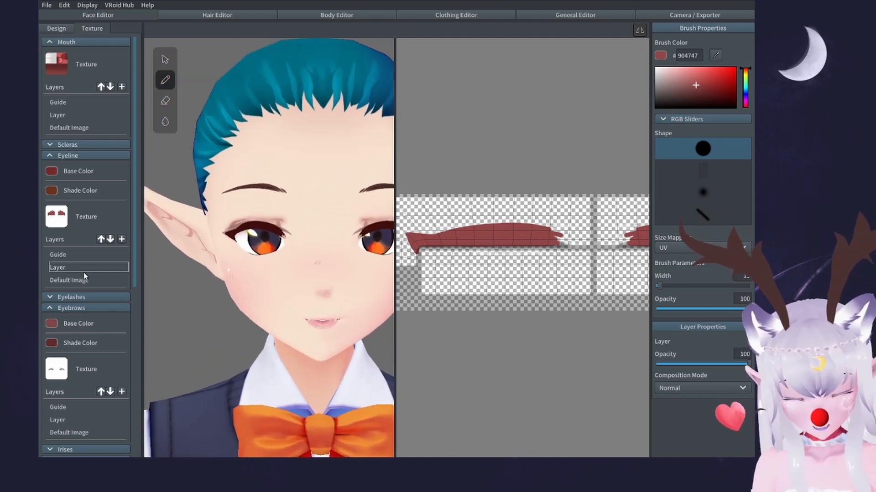
right_click(84, 277)
left_click(104, 217)
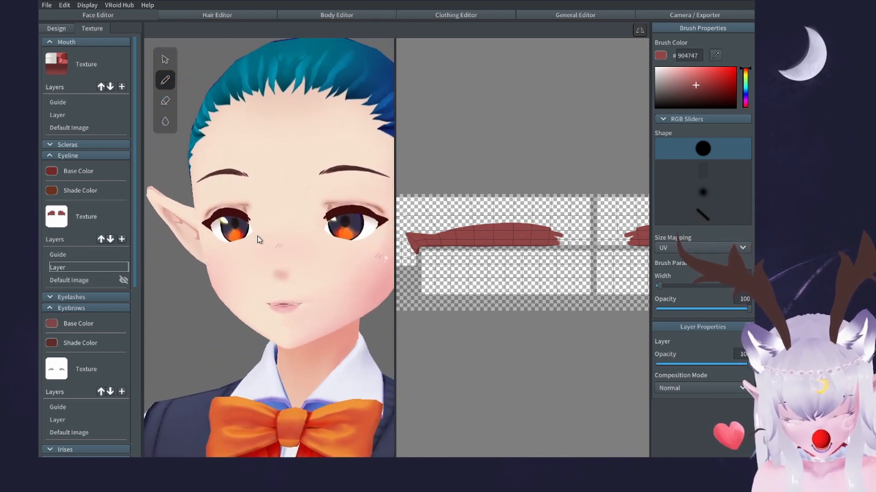
Try an extra stroke along the eyeline's upper edge toward the outer corner.
scroll(539, 221, "up", 3)
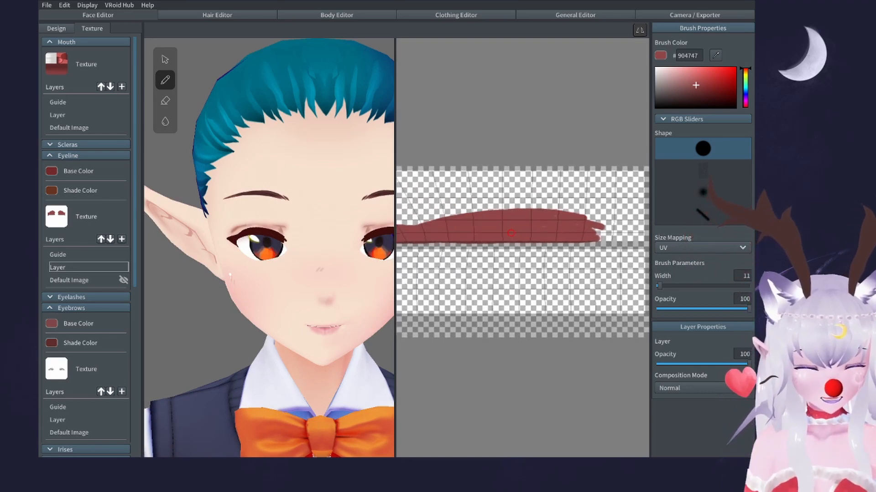
key("ctrl+z")
left_click_drag(511, 222, 454, 224)
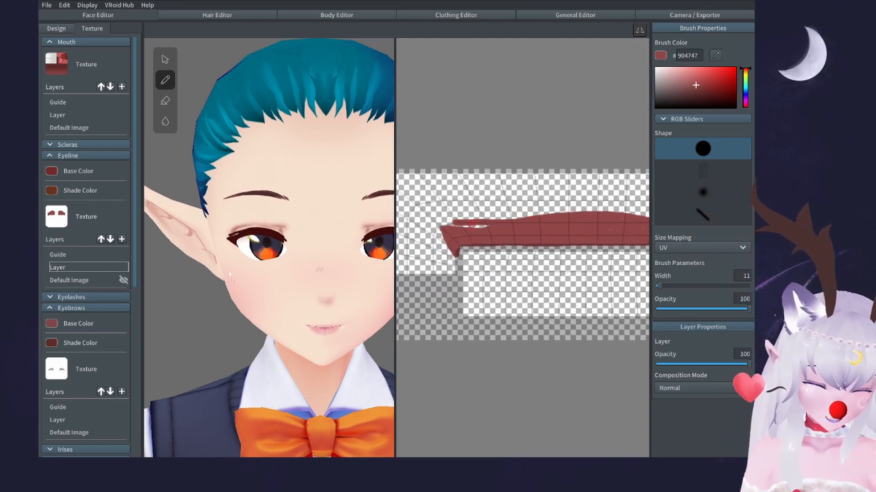
key("ctrl+z")
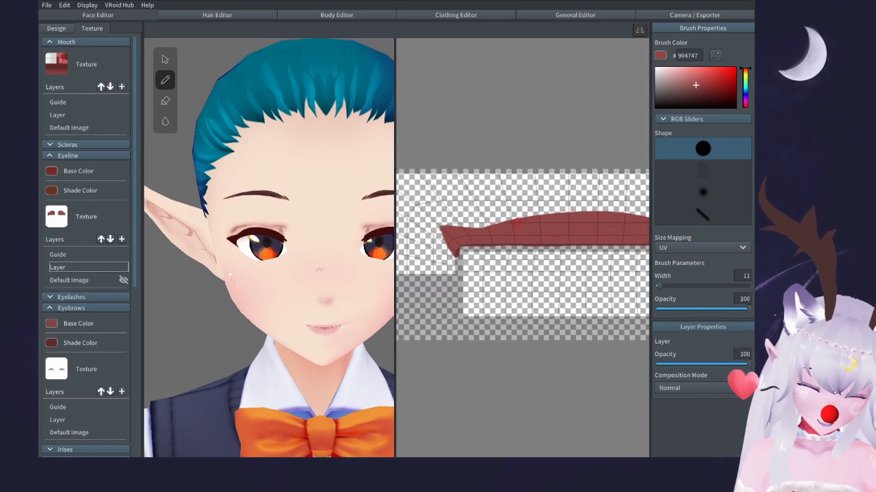
Try a thin winged stroke flicking up from the eyeline's outer corner.
left_click_drag(531, 220, 449, 208)
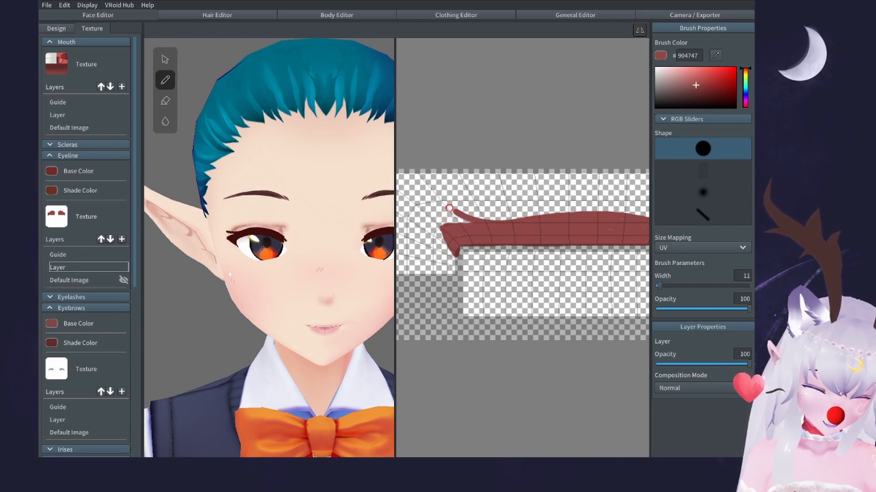
key("ctrl+z")
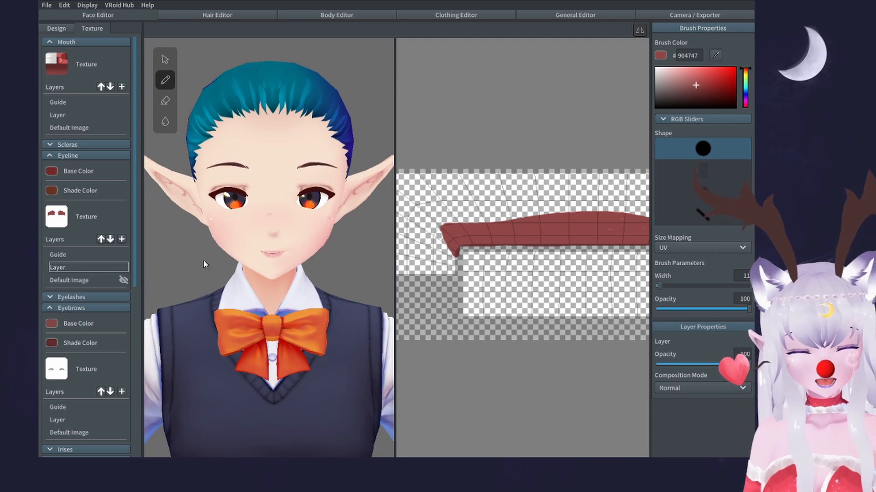
Lock the painted eyeline layer's transparency and prepare a soft round brush with color 763232 and width 138.
right_click(79, 269)
left_click(109, 217)
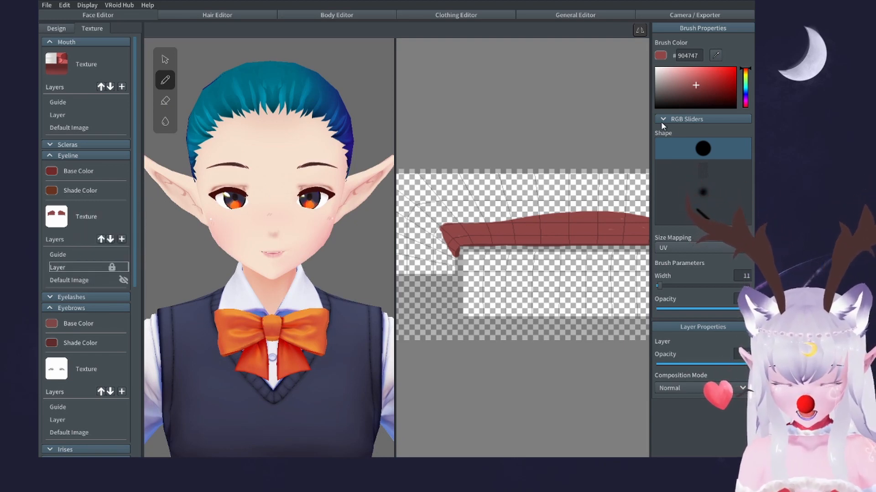
left_click(702, 89)
scroll(406, 210, "down", 2)
scroll(415, 212, "down", 1)
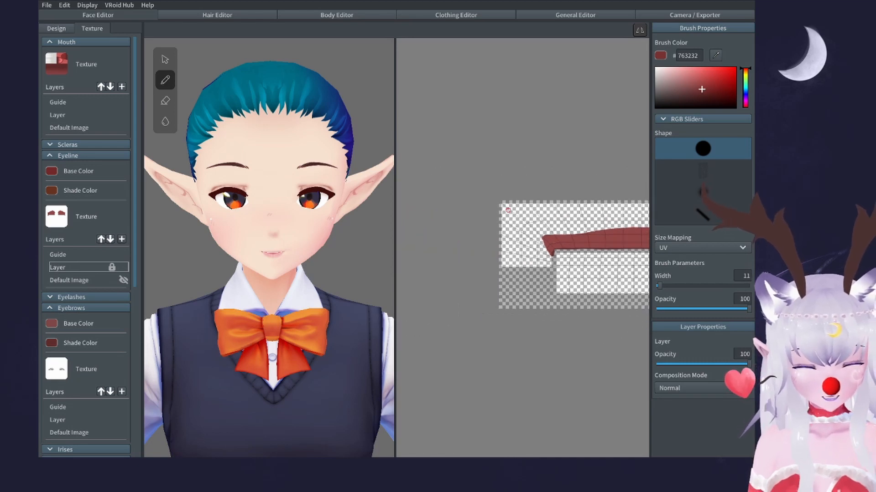
middle_click_drag(536, 208, 455, 204)
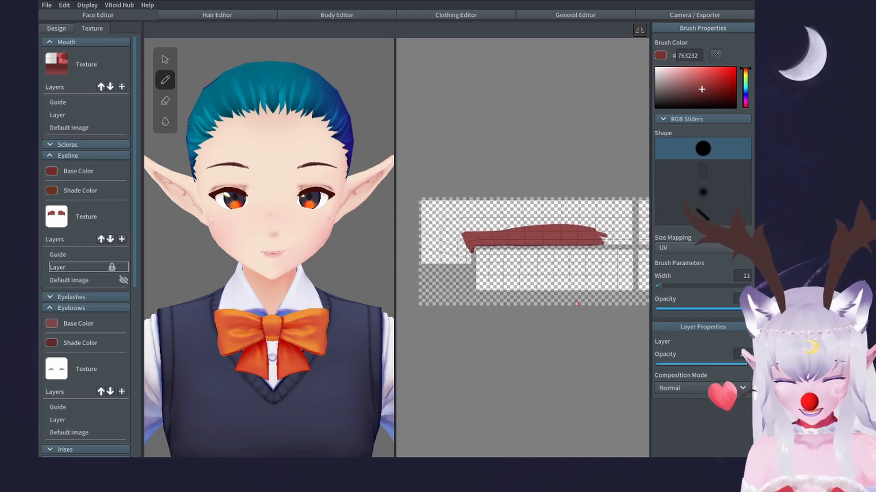
mouse_move(658, 286)
left_mouse_down()
mouse_move(714, 288)
mouse_move(698, 286)
left_mouse_up()
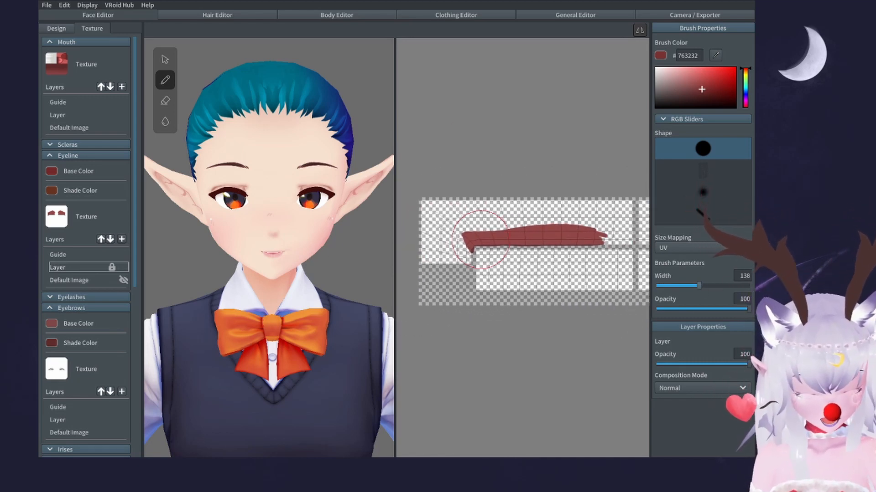
left_click(701, 191)
Change the eyeline's base color to a lighter red and its shade color to white.
left_click(52, 171)
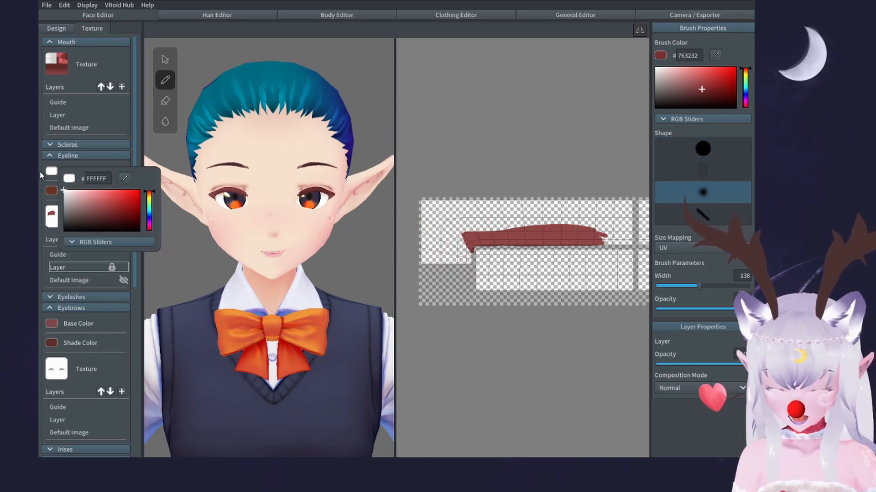
left_click(52, 191)
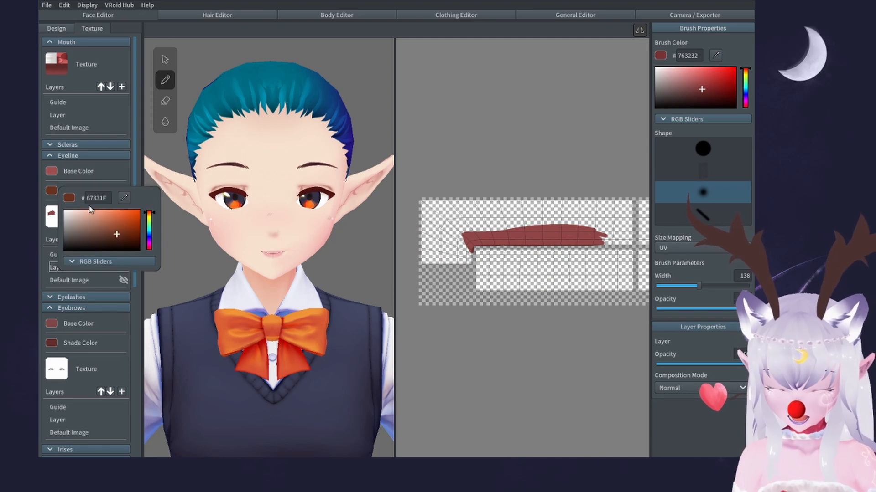
left_click_drag(90, 210, 42, 192)
Shade the ends of the eyeline with soft darker red strokes, deepening the brush color to 5D2828.
left_click(463, 242)
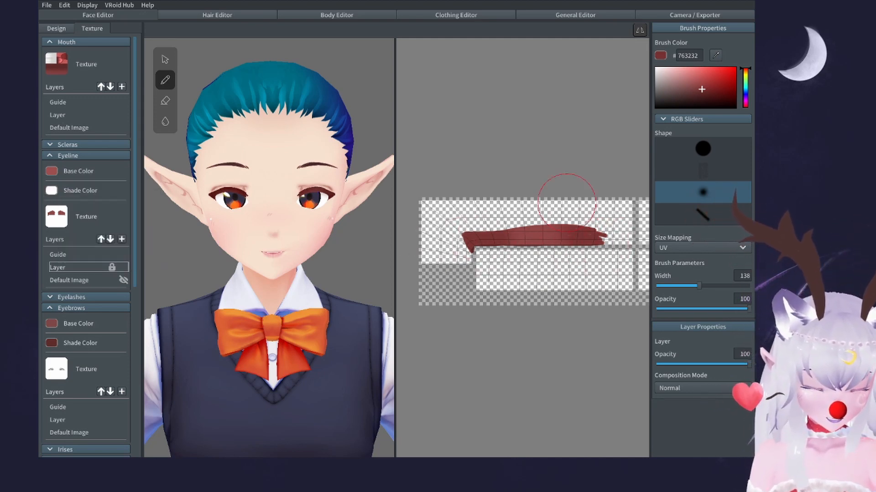
left_click_drag(702, 91, 702, 82)
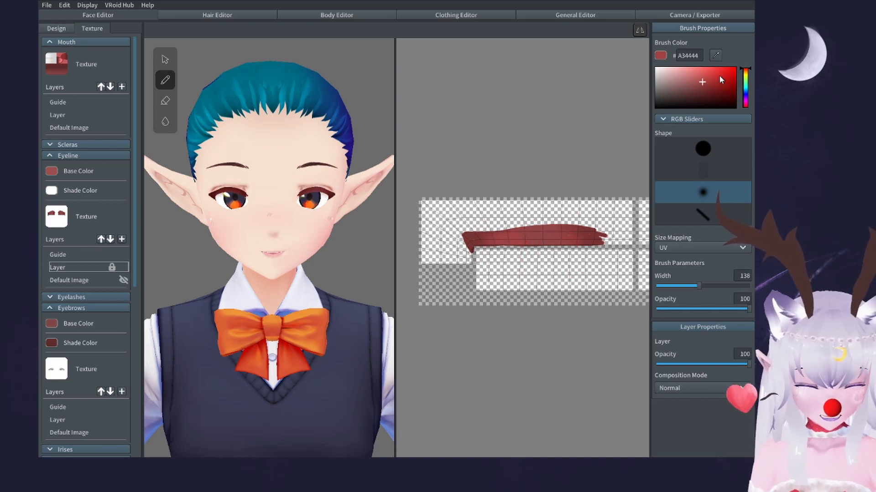
left_click(698, 85)
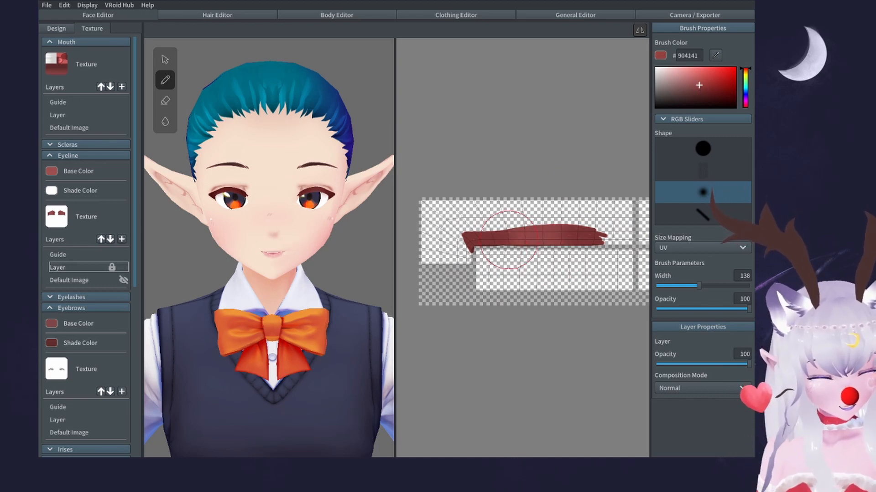
left_click(701, 93)
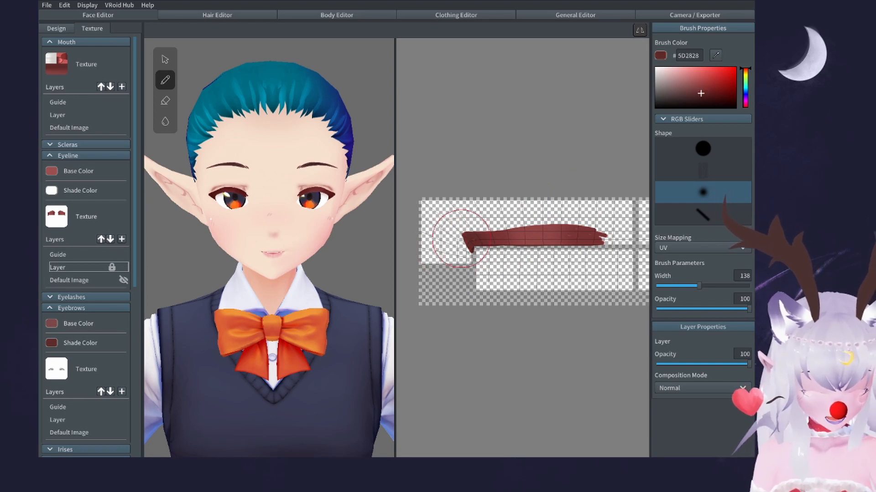
middle_click_drag(601, 244, 593, 248)
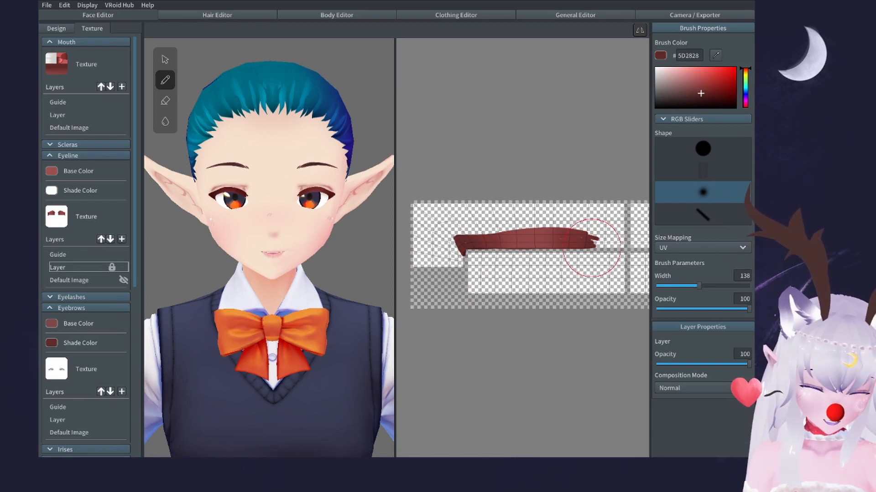
Add a new eyeline layer in Hard Light mode and choose light pink FF9E9E as the brush color.
left_click(121, 240)
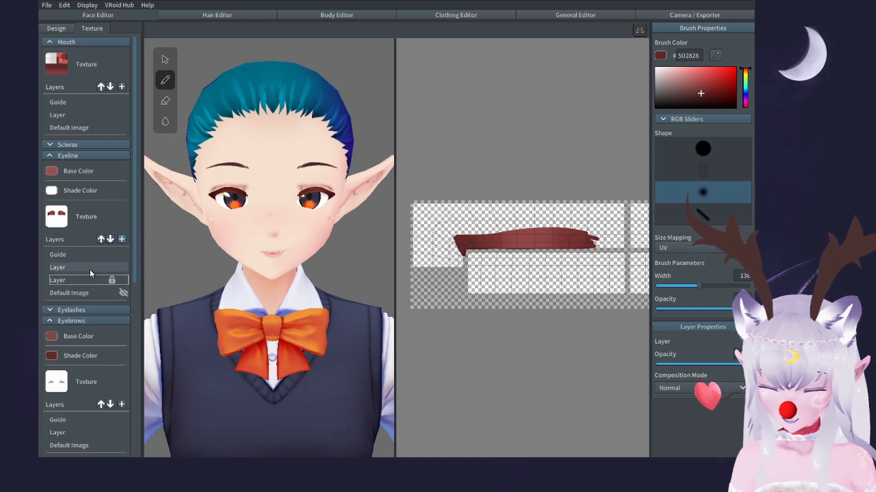
left_click(686, 67)
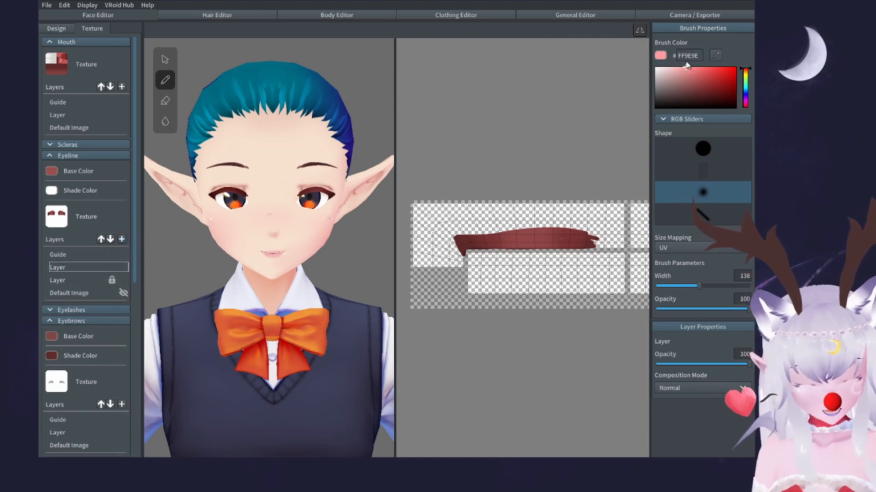
left_click_drag(698, 286, 680, 286)
scroll(518, 260, "up", 2)
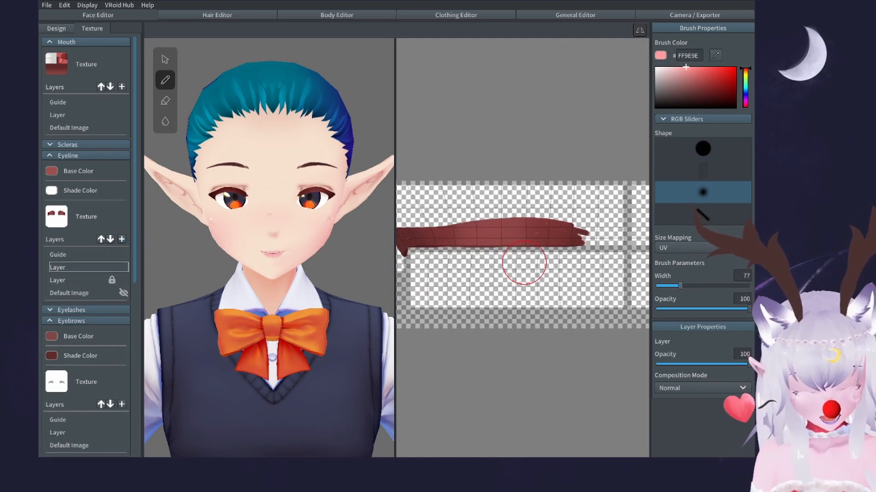
left_click(711, 386)
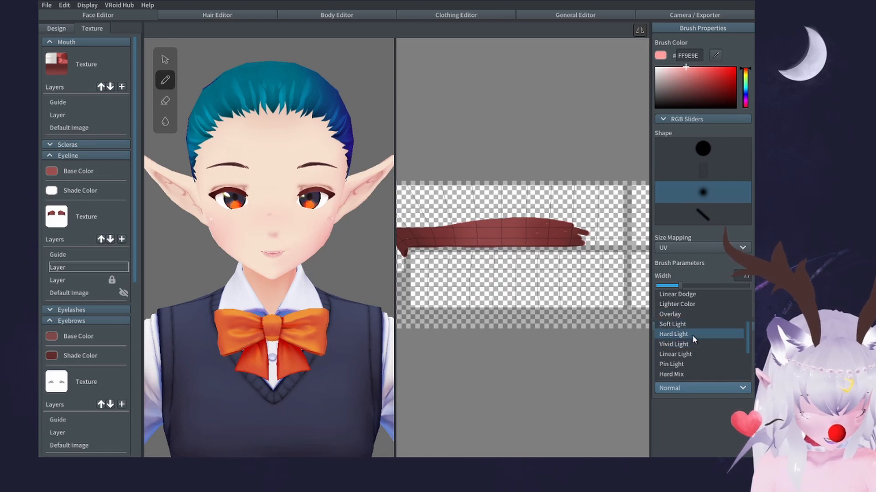
left_click(673, 335)
Paint pink highlight streaks across the middle of the eyeline at brush width 18, and lower the layer's opacity to 52.
left_click(507, 230)
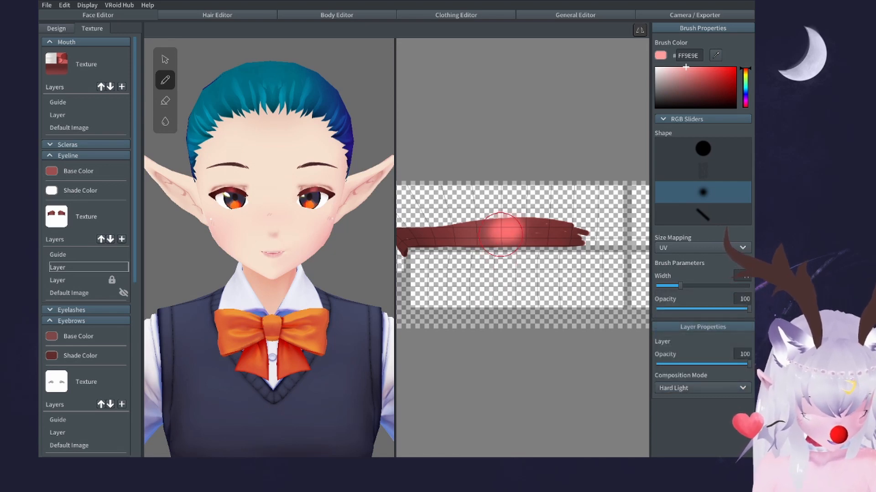
key("ctrl+z")
key("ctrl+z")
mouse_move(485, 225)
left_mouse_down()
mouse_move(527, 223)
mouse_move(520, 234)
mouse_move(528, 241)
left_mouse_up()
key("ctrl+z")
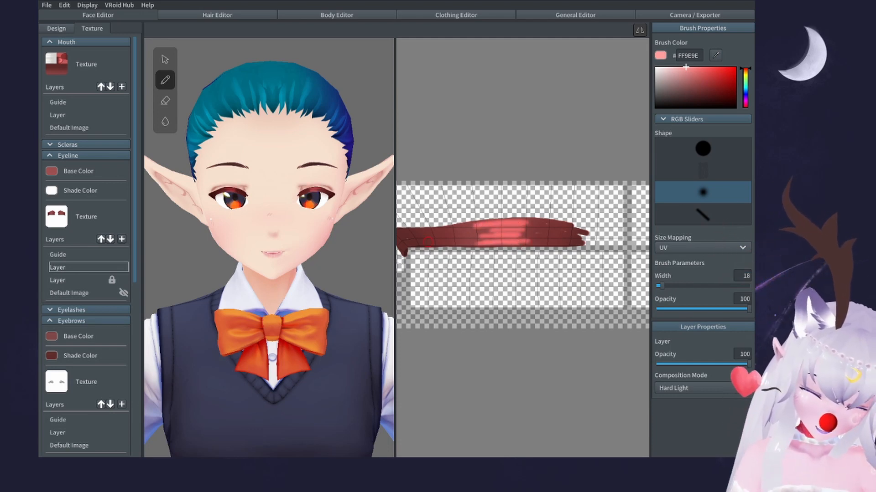
mouse_move(746, 364)
left_mouse_down()
mouse_move(681, 364)
mouse_move(704, 364)
left_mouse_up()
Examine the highlighted eyeline on the model from different distances and angles.
scroll(349, 205, "down", 2)
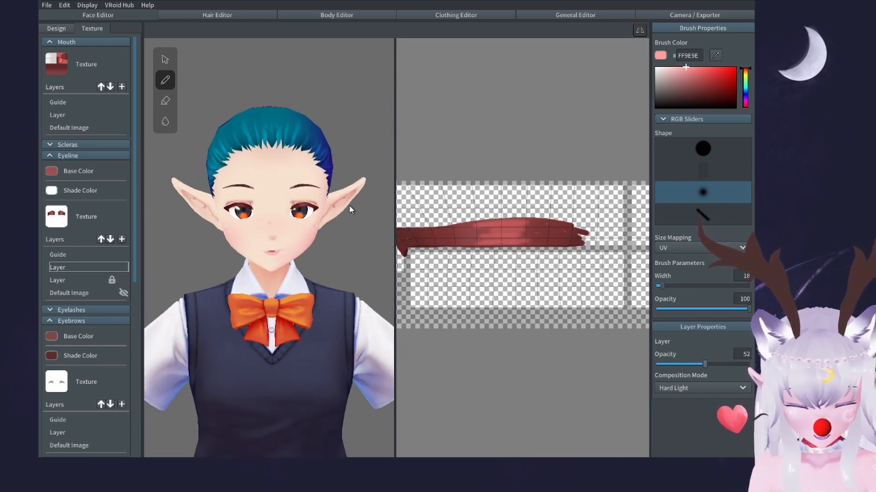
scroll(349, 204, "down", 1)
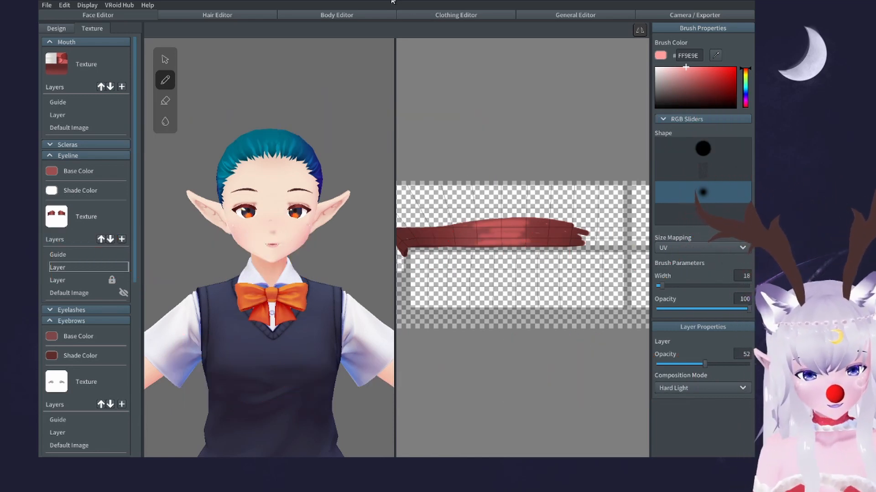
scroll(373, 187, "up", 2)
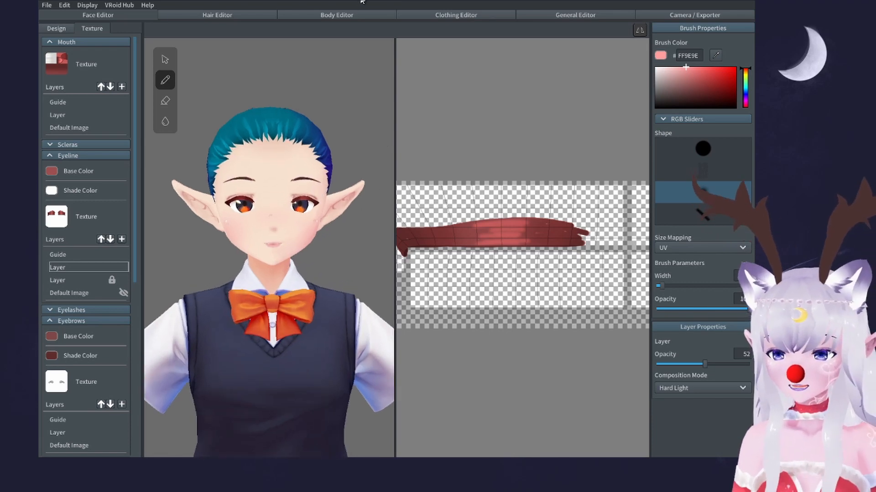
scroll(433, 196, "down", 4)
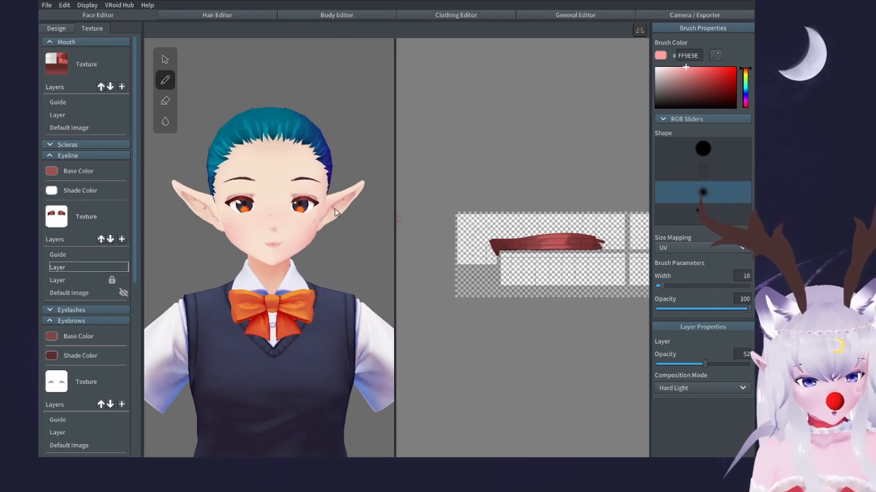
mouse_move(338, 212)
right_mouse_down()
mouse_move(296, 214)
mouse_move(338, 212)
right_mouse_up()
scroll(245, 197, "up", 3)
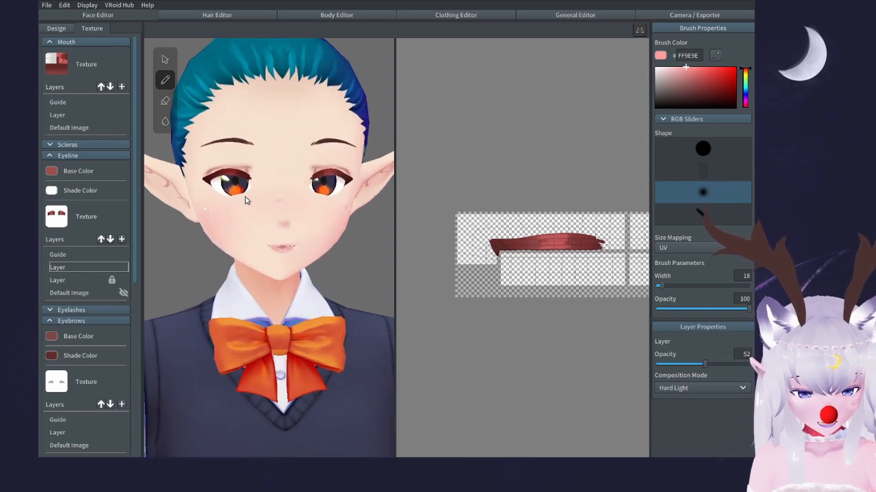
right_click_drag(227, 192, 221, 191)
Collapse the eyeline settings and open the irises' paint layer for editing.
left_click(94, 156)
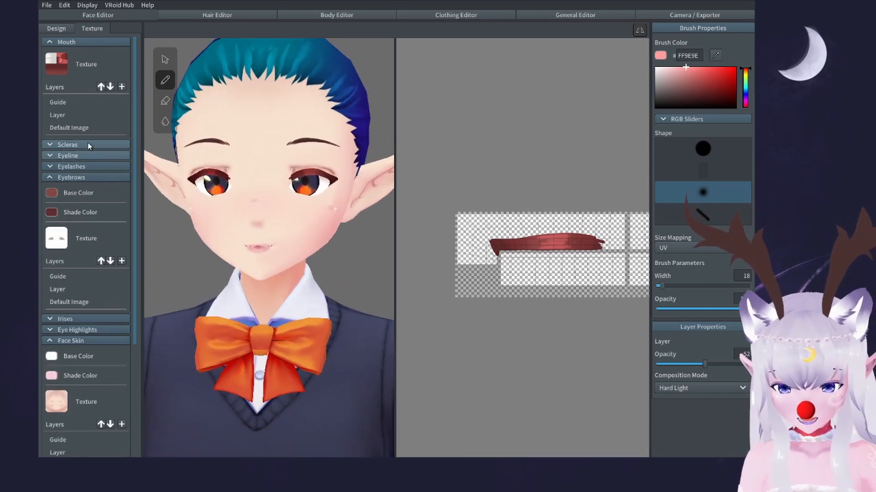
left_click(88, 144)
left_click(86, 144)
right_click_drag(192, 108, 208, 119)
left_click(70, 315)
right_click_drag(169, 242, 249, 219)
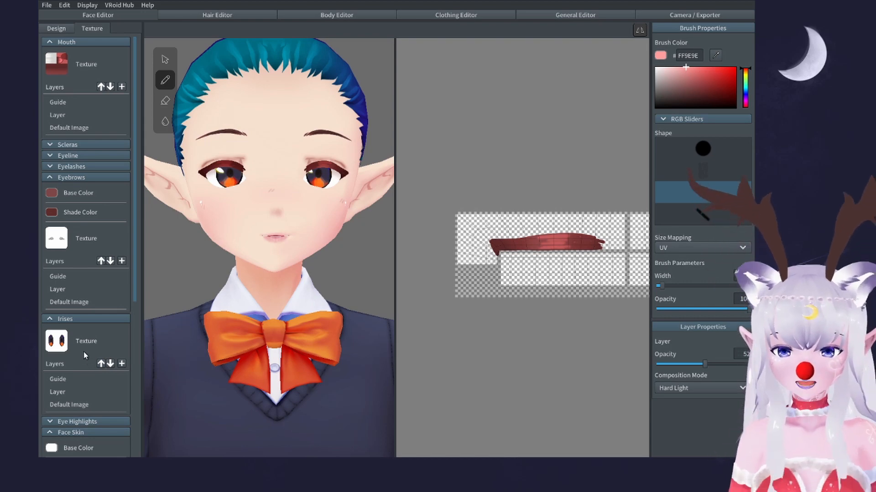
scroll(82, 351, "down", 2)
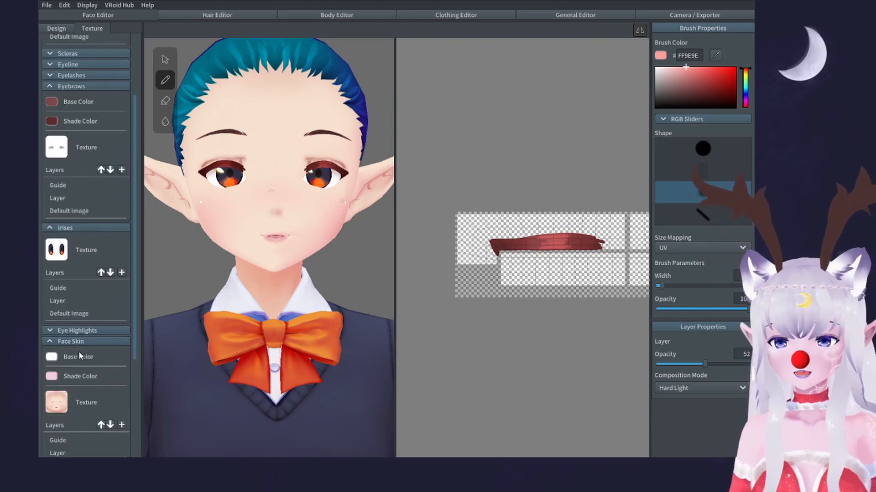
left_click(78, 304)
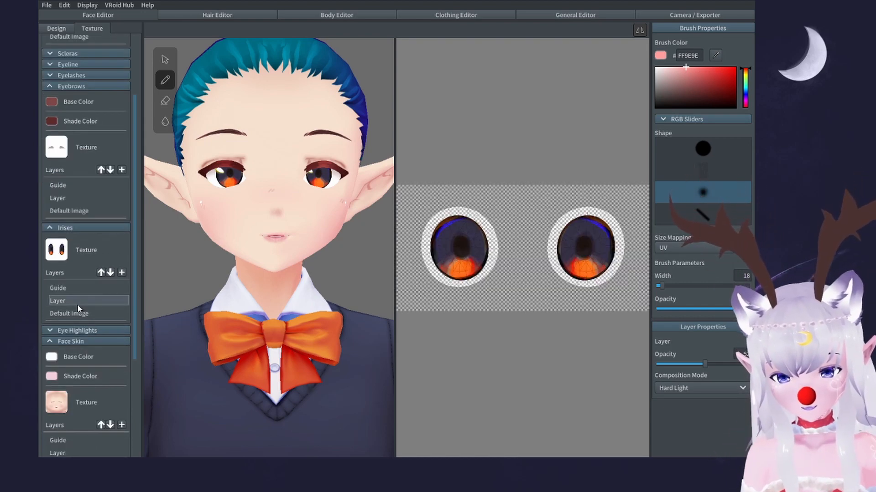
Try painting over the iris with a hard round brush in color 8A4040 at width 102.
left_click(165, 100)
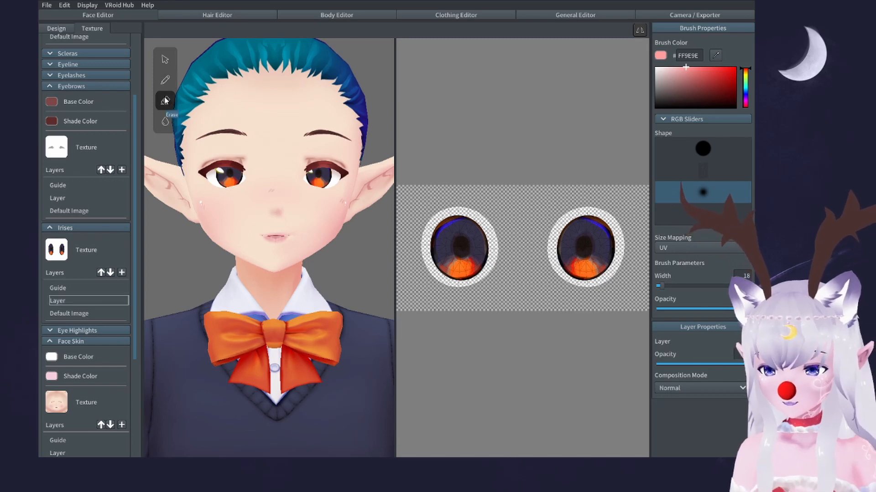
scroll(401, 289, "up", 6)
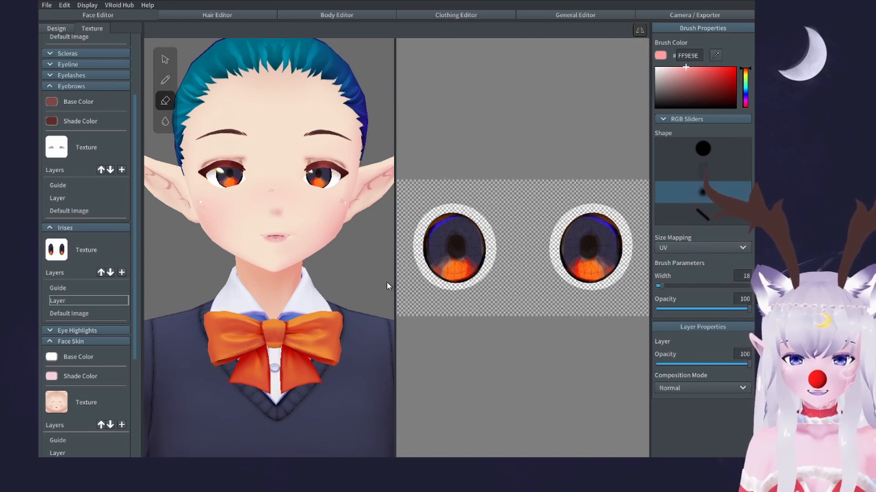
middle_click_drag(510, 290, 412, 288)
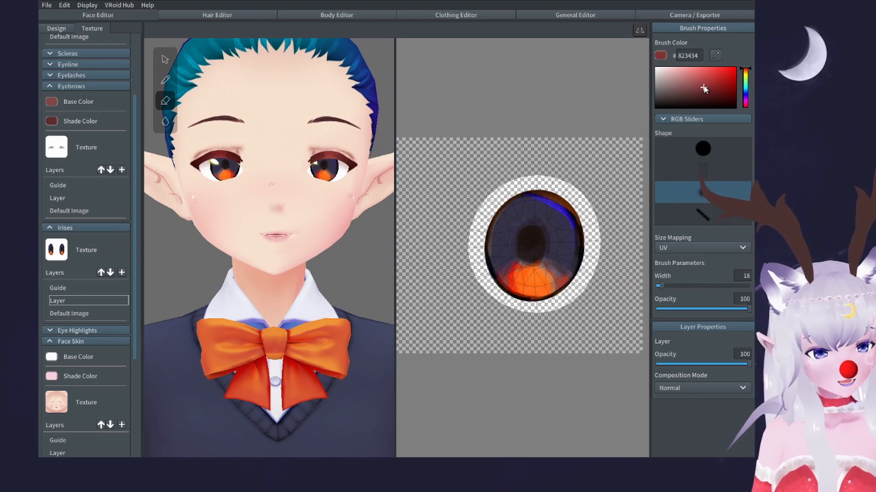
left_click(166, 83)
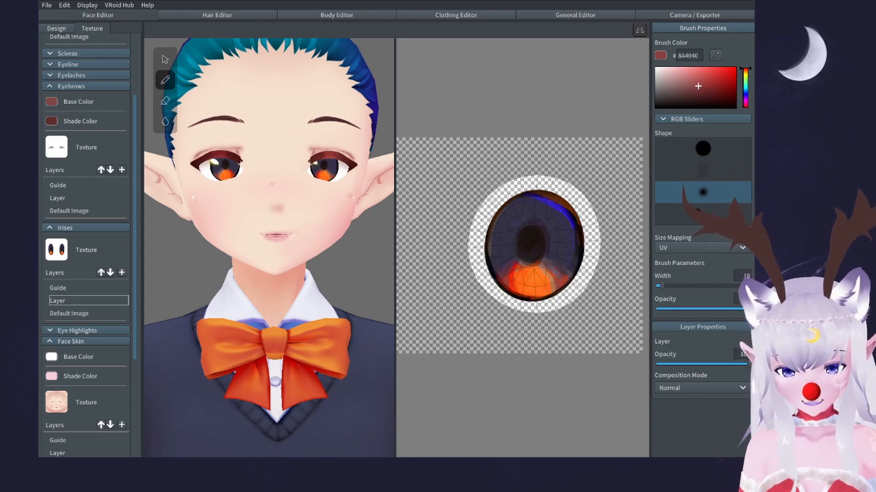
left_click(702, 149)
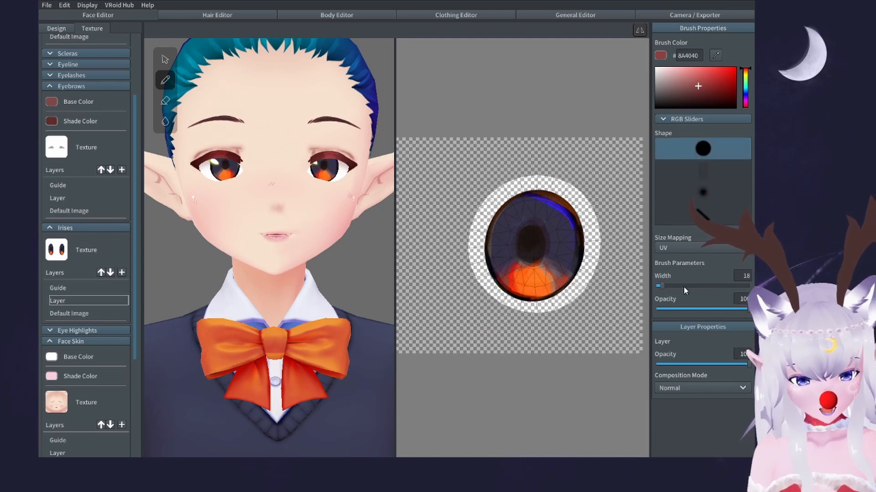
left_click(687, 285)
left_click_drag(559, 236, 536, 219)
key("ctrl+z")
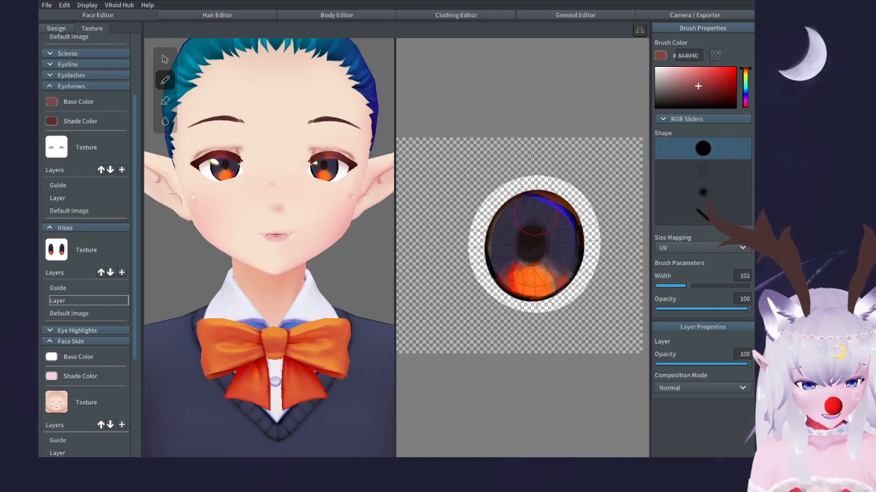
key("ctrl+y")
key("ctrl+z")
Expand the eye highlights and hide both their paint layer and their default image.
scroll(89, 316, "down", 1)
left_click(91, 303)
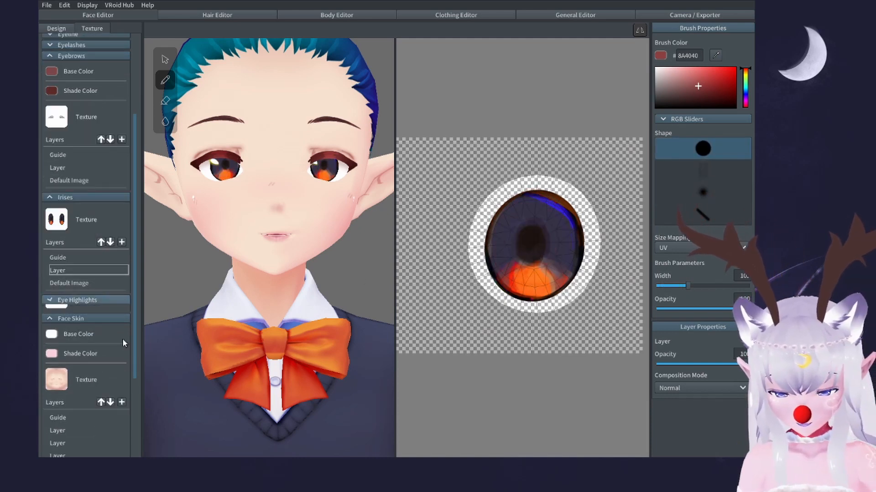
right_click(72, 360)
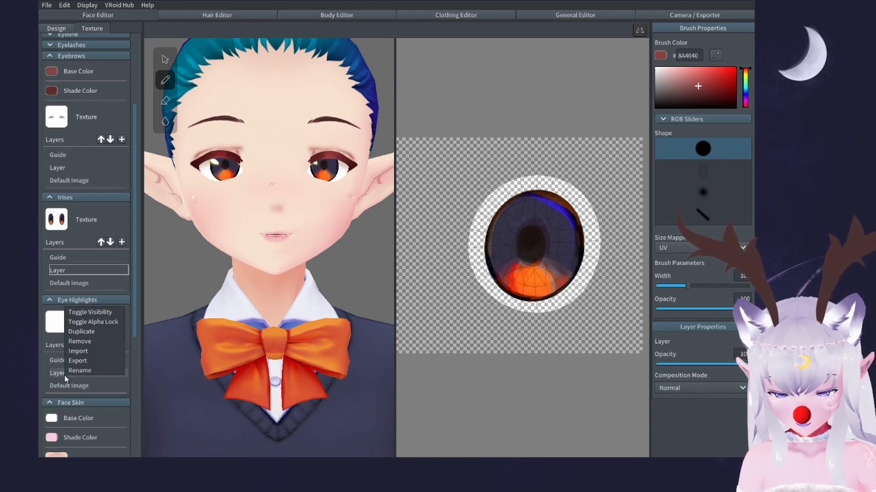
left_click(94, 298)
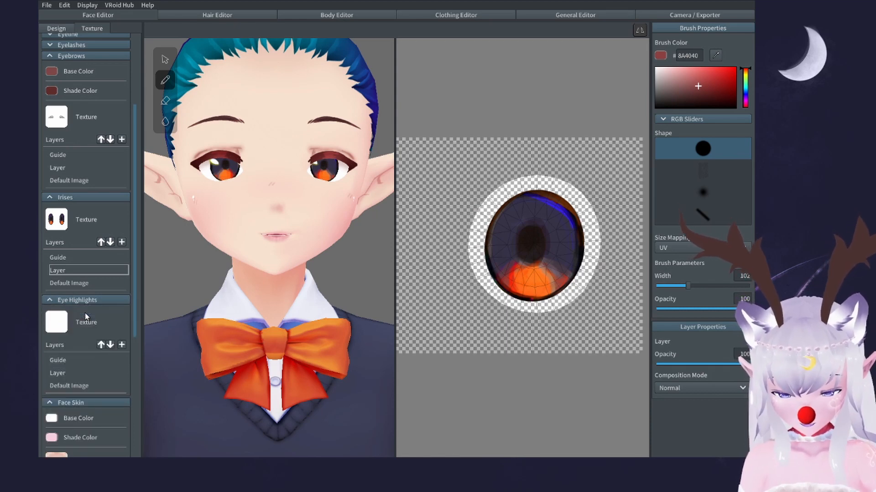
left_click(89, 385)
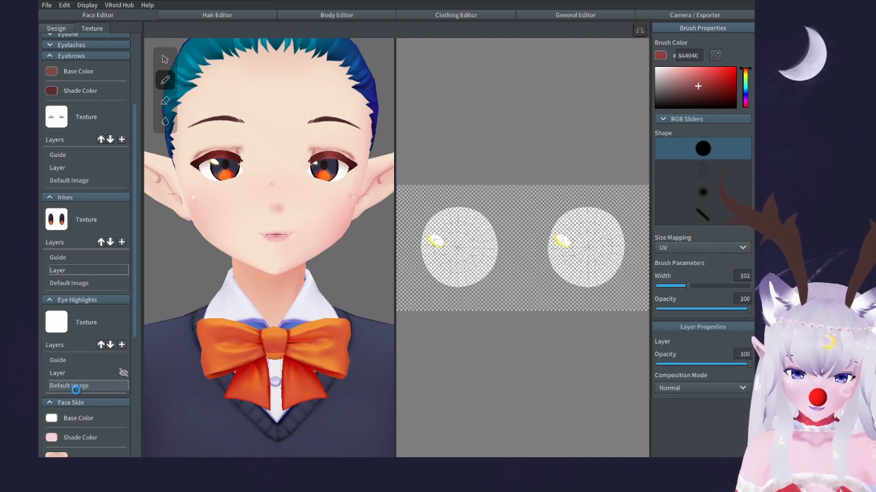
right_click(76, 390)
left_click(89, 324)
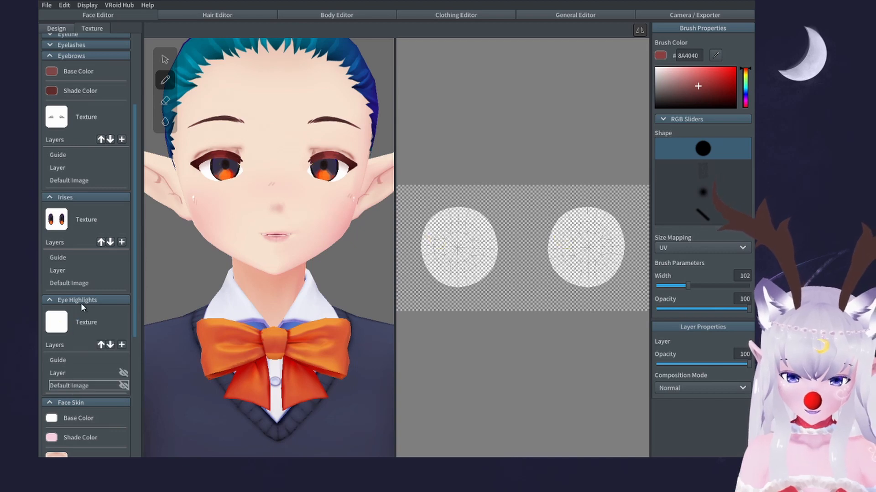
Cover the irises completely with color 8A4040 on their paint layer, using the hard round brush at width 102, and check them on the model.
left_click(84, 270)
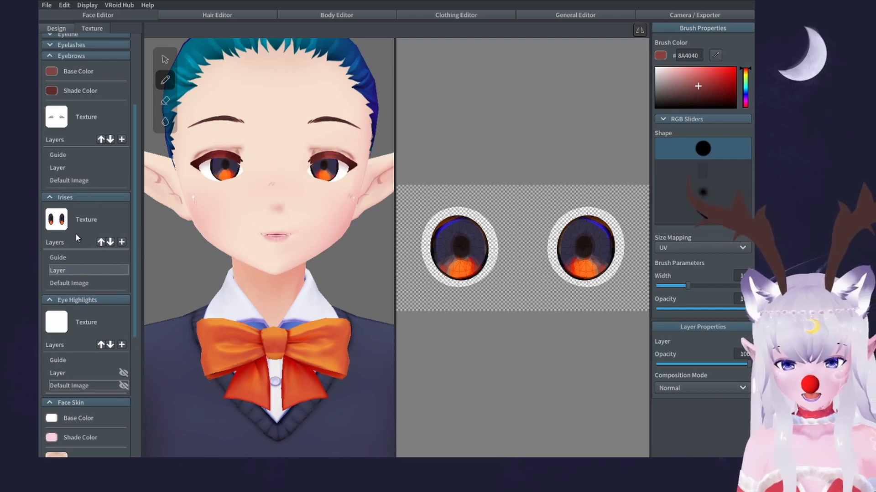
scroll(583, 230, "up", 3)
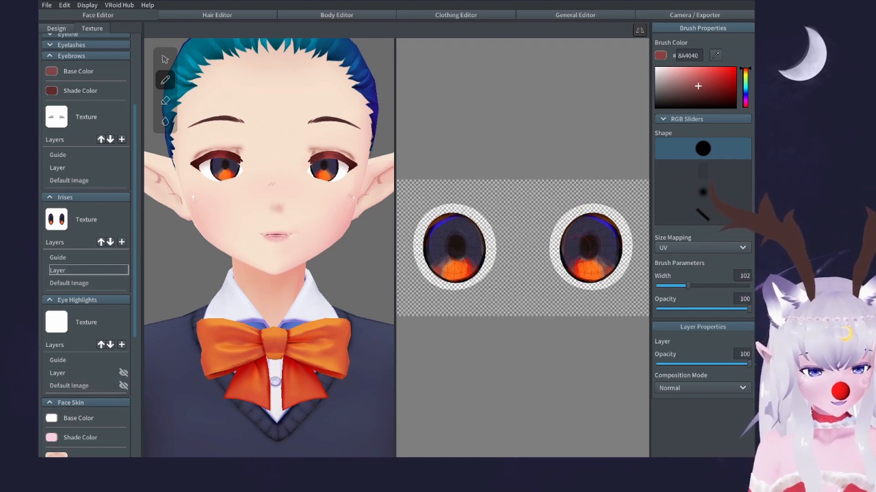
middle_click_drag(592, 231, 529, 229)
mouse_move(528, 229)
left_mouse_down()
mouse_move(530, 247)
mouse_move(554, 230)
mouse_move(547, 281)
left_mouse_up()
key("ctrl+z")
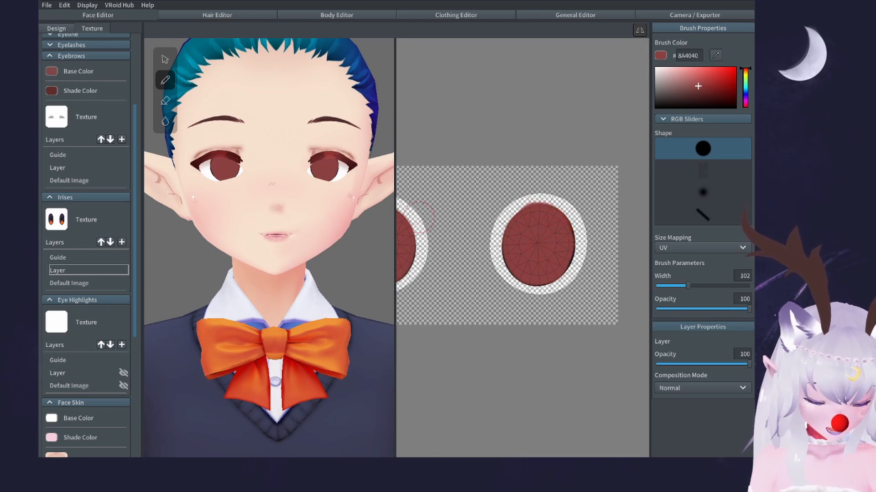
scroll(341, 209, "down", 5)
middle_click_drag(334, 215, 334, 249)
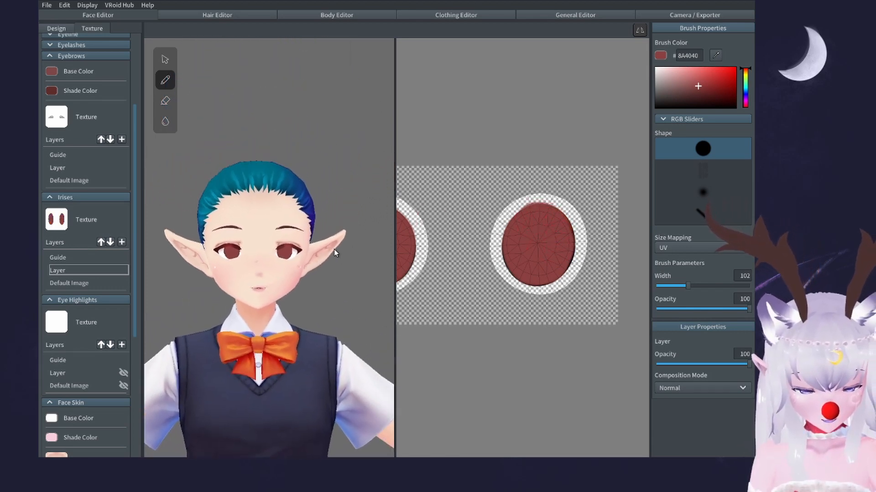
scroll(340, 250, "up", 3)
scroll(341, 255, "up", 4)
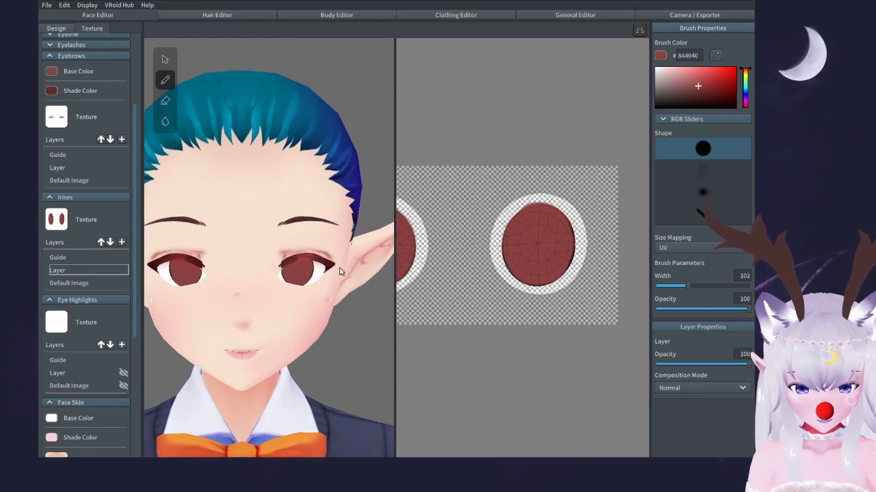
mouse_move(351, 274)
middle_mouse_down()
mouse_move(362, 268)
mouse_move(354, 266)
middle_mouse_up()
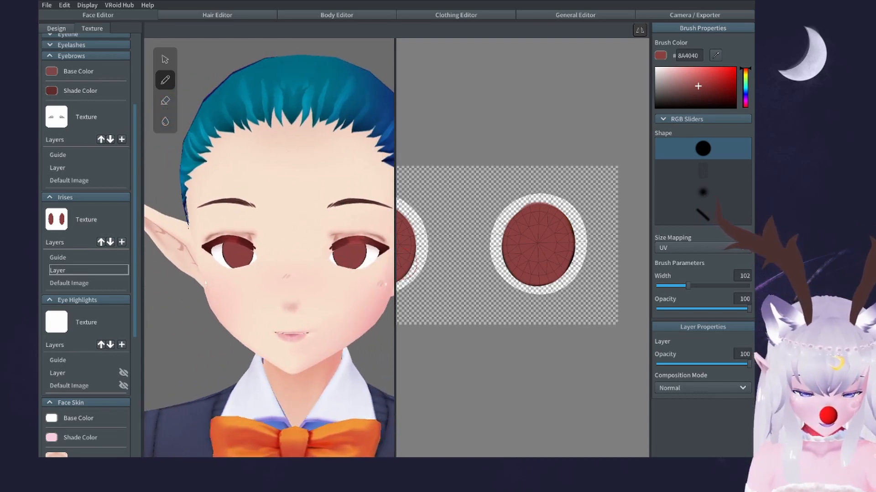
scroll(342, 268, "down", 1)
Add a new layer above the painted irises with Multiply composition and set the brush color to 68273B.
left_click(122, 243)
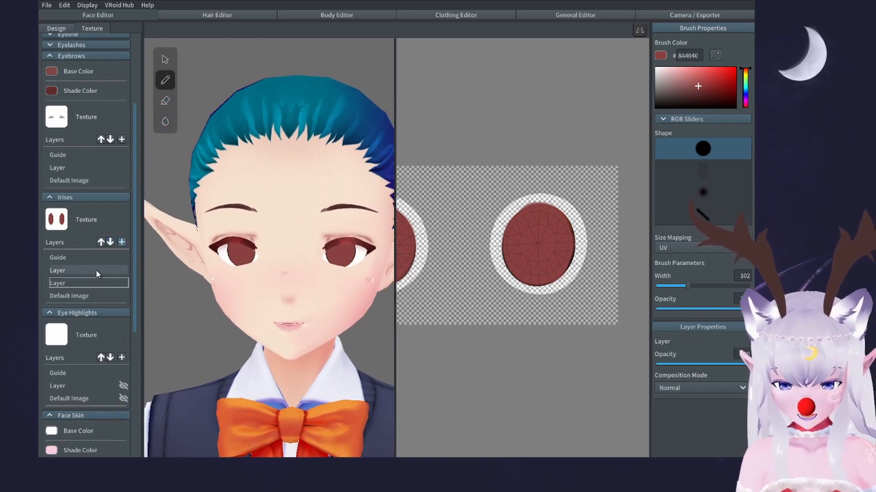
left_click(711, 388)
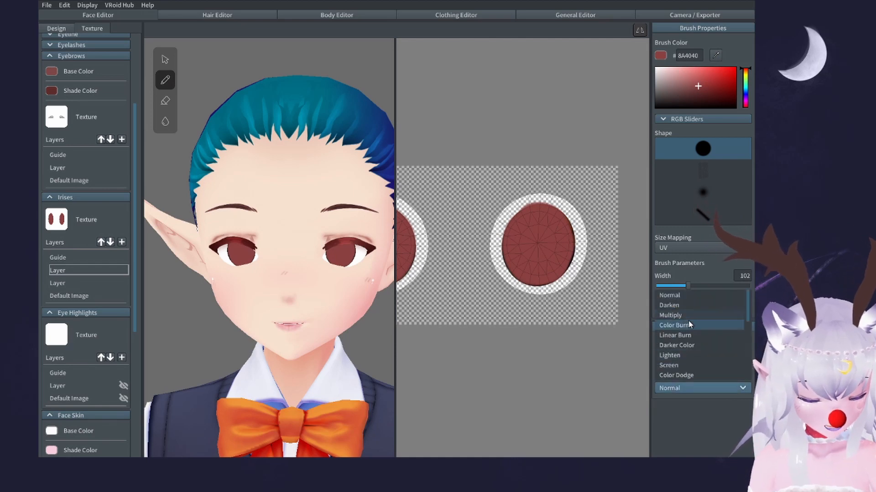
left_click(681, 314)
left_click(706, 89)
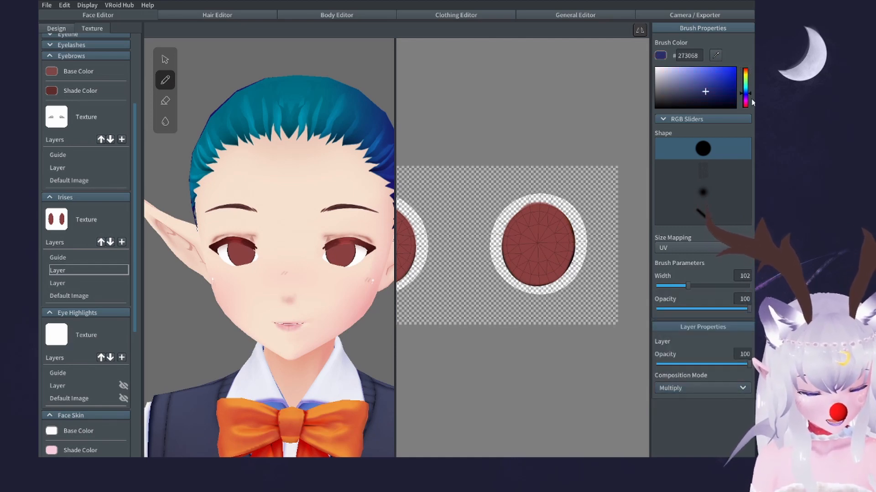
left_click_drag(752, 100, 749, 112)
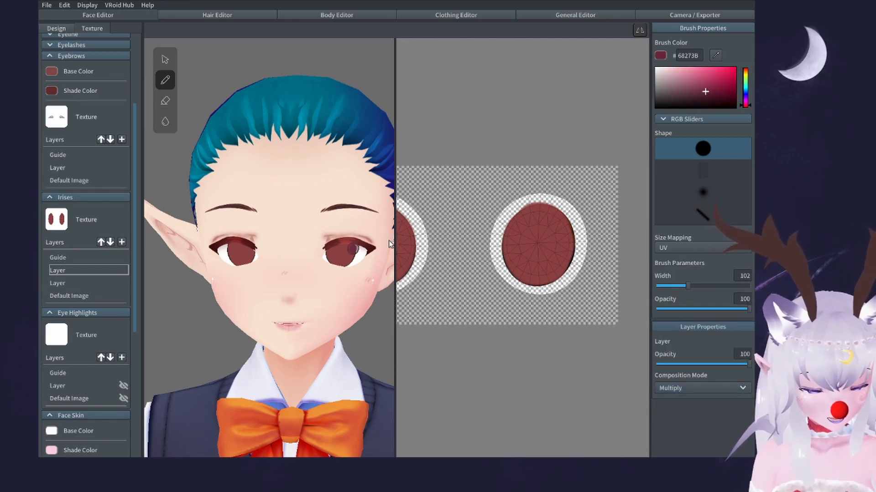
Paint a round dark pupil at the center of the iris and lower the layer's opacity to 45.
left_click_drag(530, 243, 541, 243)
key("ctrl+z")
key("ctrl+z")
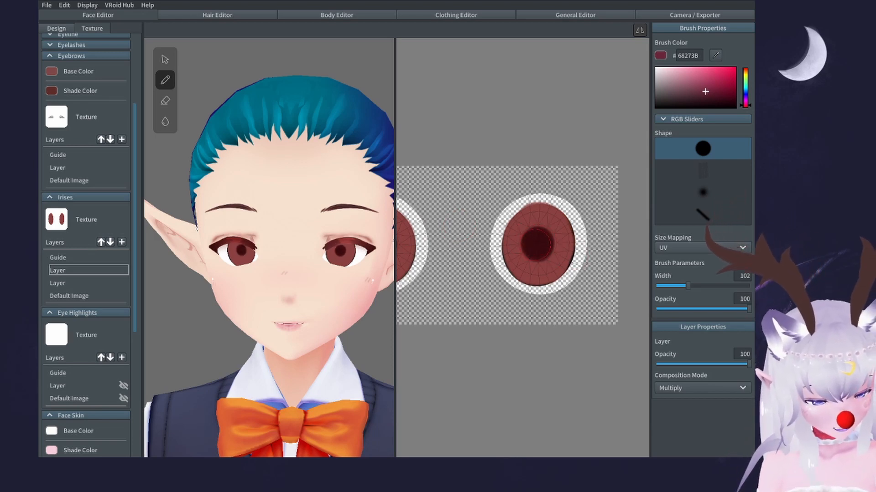
scroll(334, 205, "down", 4)
middle_click_drag(379, 224, 337, 235)
scroll(337, 235, "up", 1)
left_click_drag(748, 364, 697, 365)
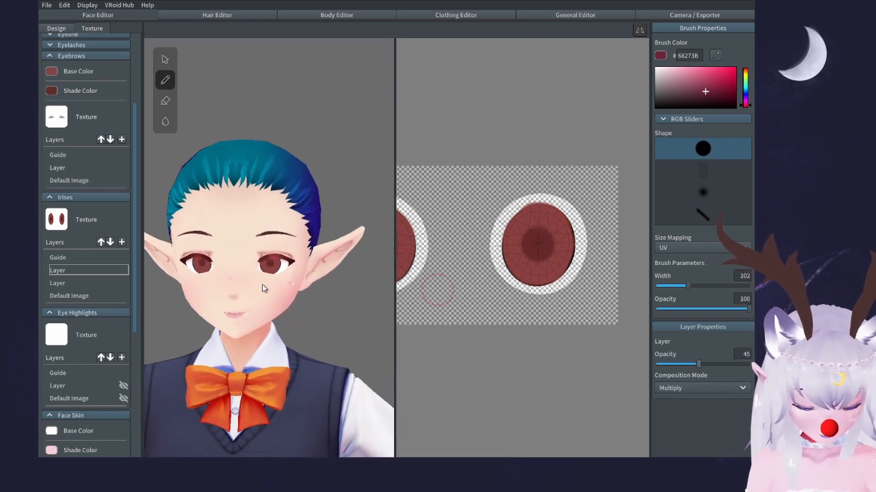
Shade the upper half of the iris on another new Multiply layer, with brush opacity 92 and layer opacity 39.
left_click(121, 242)
left_click(84, 271)
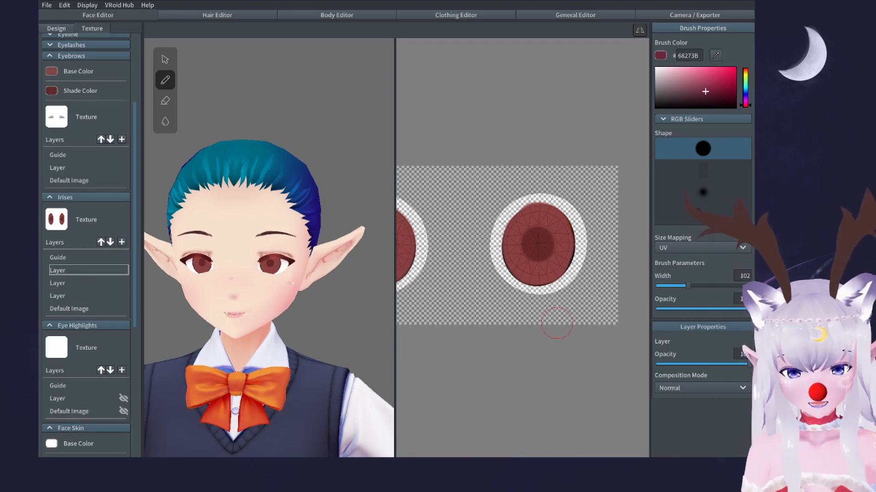
left_click(680, 388)
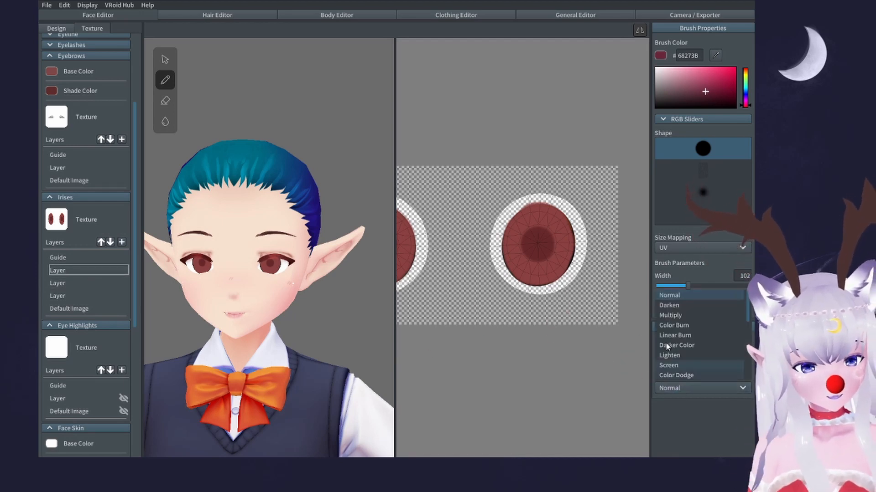
left_click(666, 313)
mouse_move(507, 236)
left_mouse_down()
mouse_move(569, 239)
mouse_move(514, 223)
mouse_move(549, 219)
mouse_move(527, 215)
left_mouse_up()
key("ctrl+z")
mouse_move(747, 309)
left_mouse_down()
mouse_move(689, 308)
mouse_move(724, 308)
left_mouse_up()
left_click_drag(747, 363, 692, 364)
left_click_drag(724, 308, 741, 308)
Erase the upper-half shading that spills outside the iris outline.
left_click(173, 105)
scroll(504, 235, "up", 4)
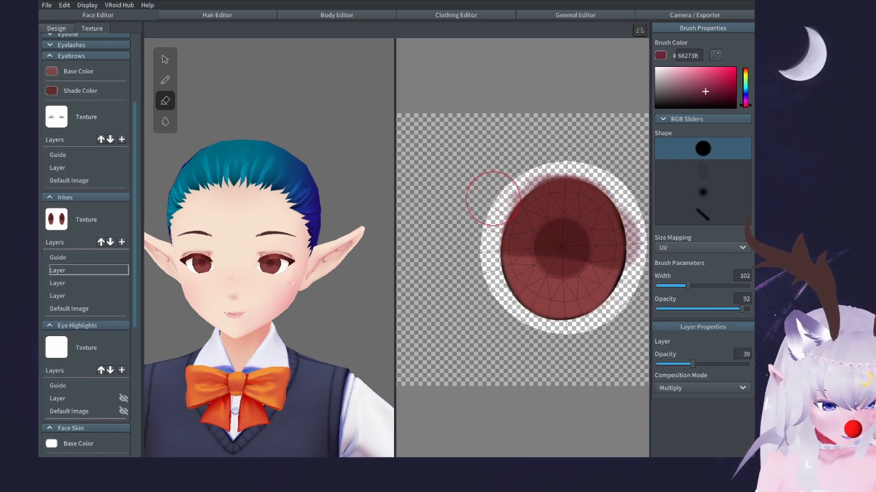
middle_click_drag(620, 196, 556, 196)
mouse_move(574, 195)
left_mouse_down()
mouse_move(592, 257)
mouse_move(586, 249)
mouse_move(585, 262)
left_mouse_up()
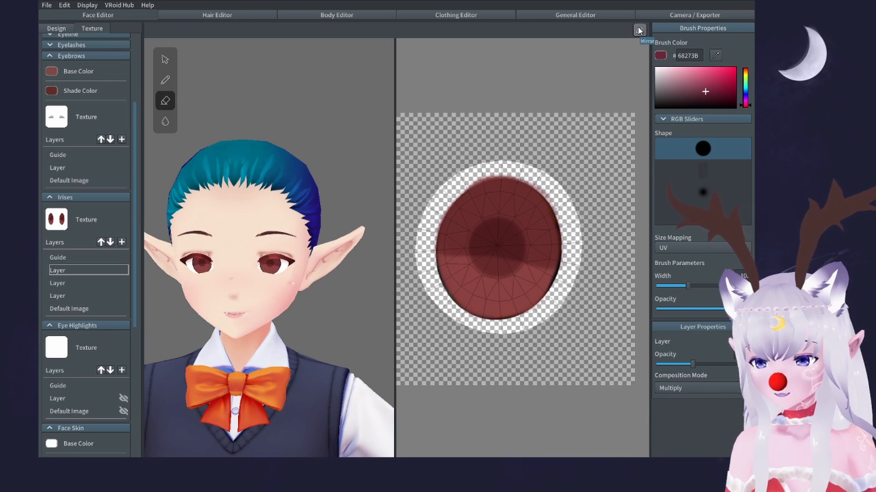
Add another Multiply layer, paint a curved shadow around the iris's upper and side edges, and set the layer's opacity to 30.
left_click(167, 86)
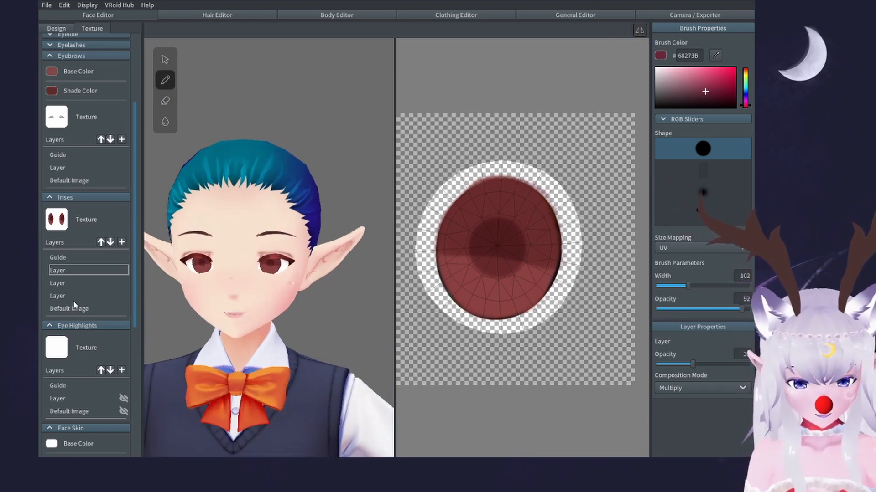
left_click(121, 242)
left_click(716, 387)
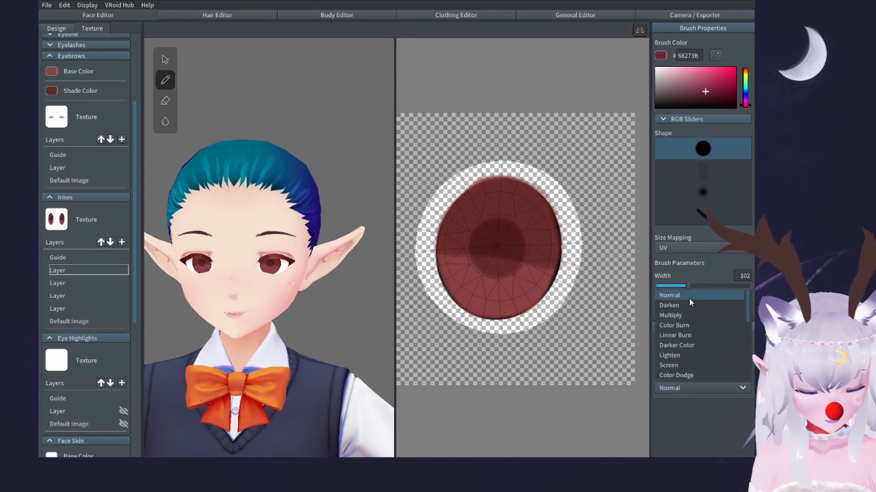
left_click(688, 312)
mouse_move(433, 269)
left_mouse_down()
mouse_move(477, 242)
mouse_move(451, 247)
mouse_move(538, 276)
mouse_move(456, 215)
mouse_move(566, 218)
mouse_move(507, 195)
left_mouse_up()
left_click(680, 363)
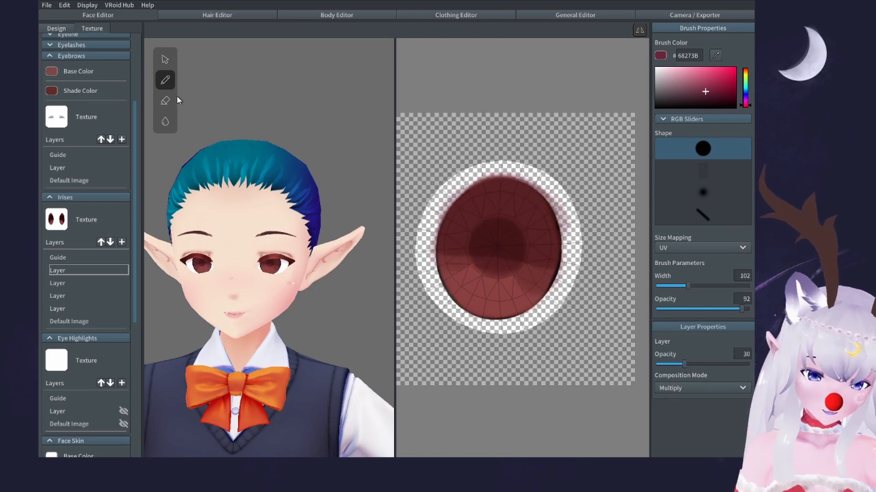
Erase the curved shadow's overspill around the iris edge.
left_click(166, 100)
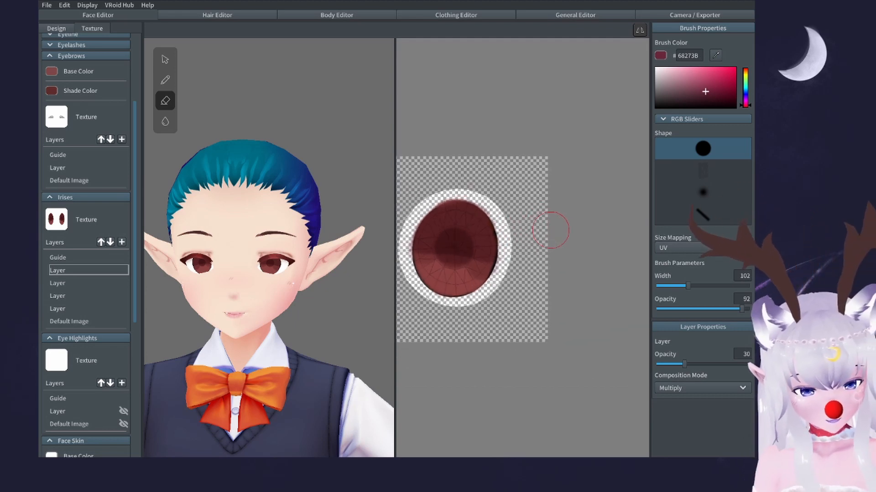
scroll(553, 228, "up", 2)
scroll(601, 222, "up", 2)
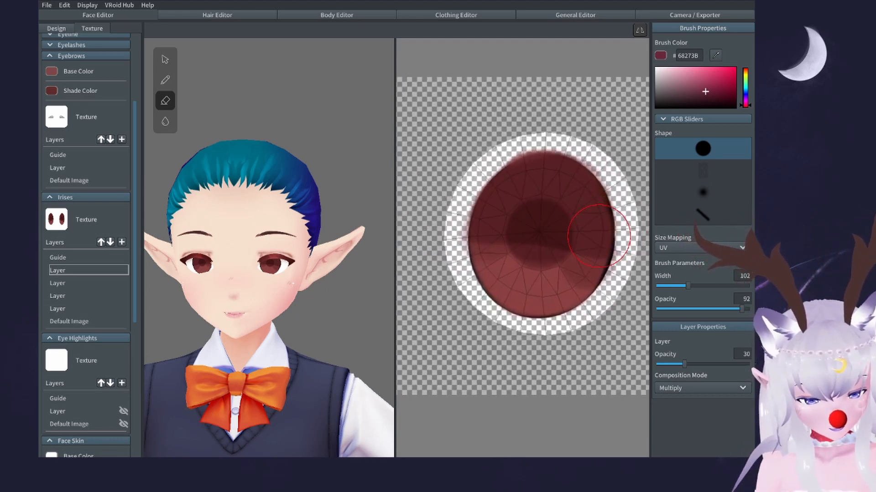
Darken the pupil with color 68273B on a new Multiply layer and lower that layer's opacity to 47.
left_click(122, 242)
left_click(94, 271)
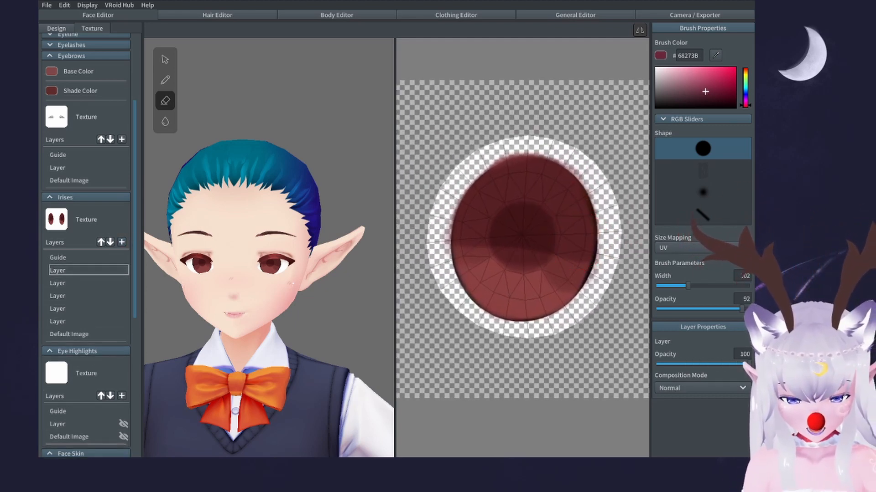
left_click(696, 387)
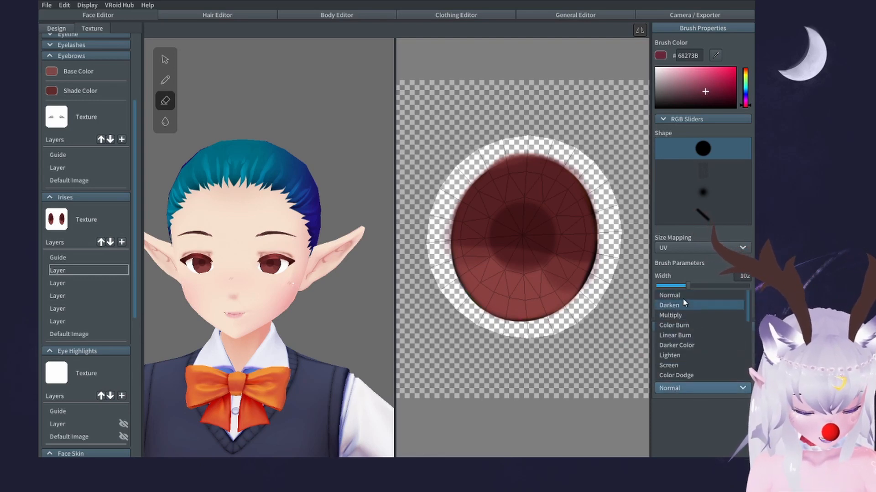
left_click(688, 314)
key("p")
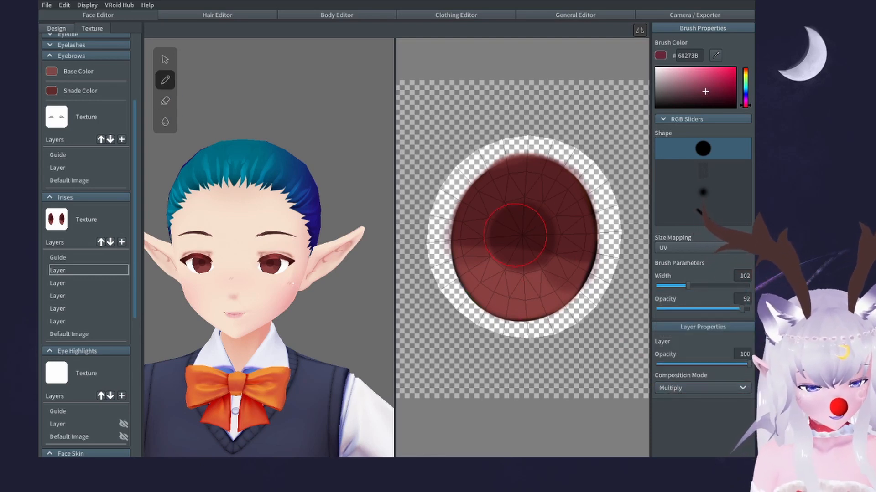
mouse_move(519, 242)
left_mouse_down()
mouse_move(522, 232)
mouse_move(527, 237)
left_mouse_up()
left_click(701, 364)
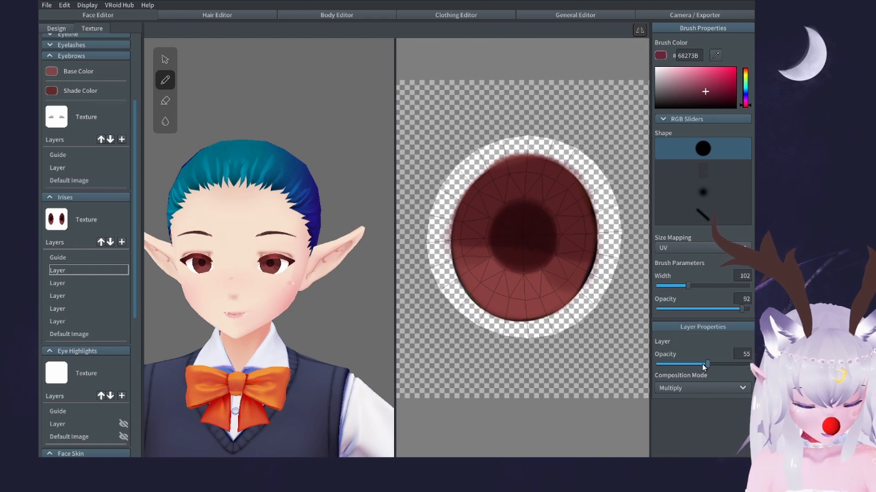
scroll(503, 274, "down", 2)
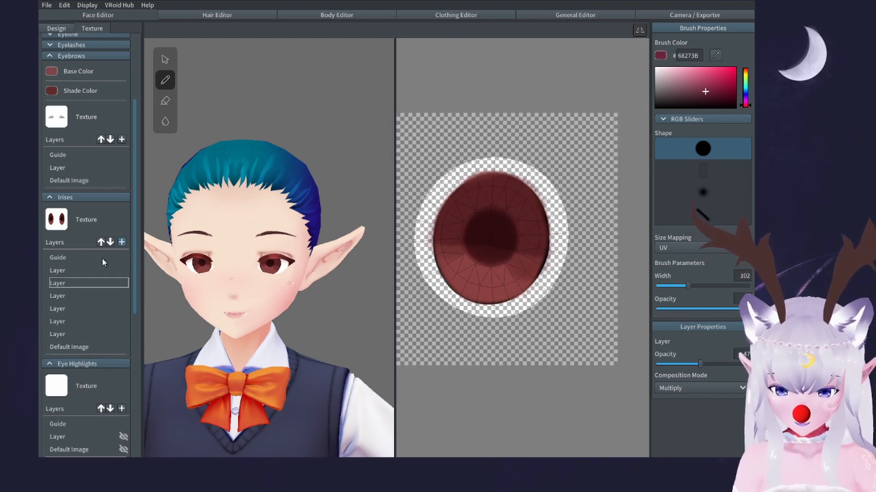
Add a new iris layer in Hard Light mode and set the brush color to light pink FFBFD3.
left_click(122, 242)
left_click(688, 70)
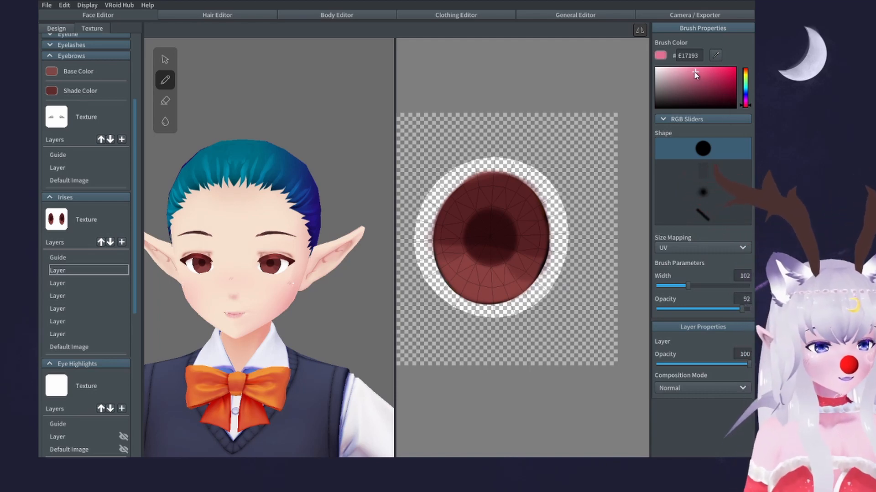
left_click(732, 388)
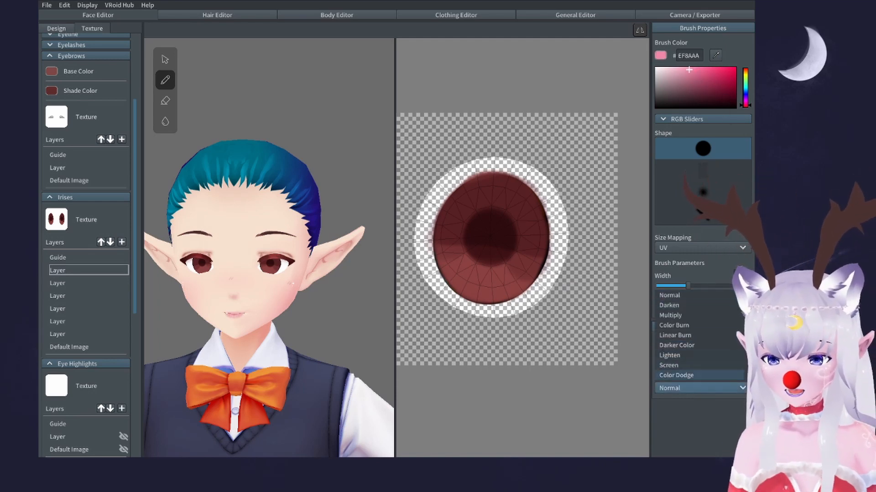
scroll(720, 342, "down", 1)
scroll(723, 341, "down", 2)
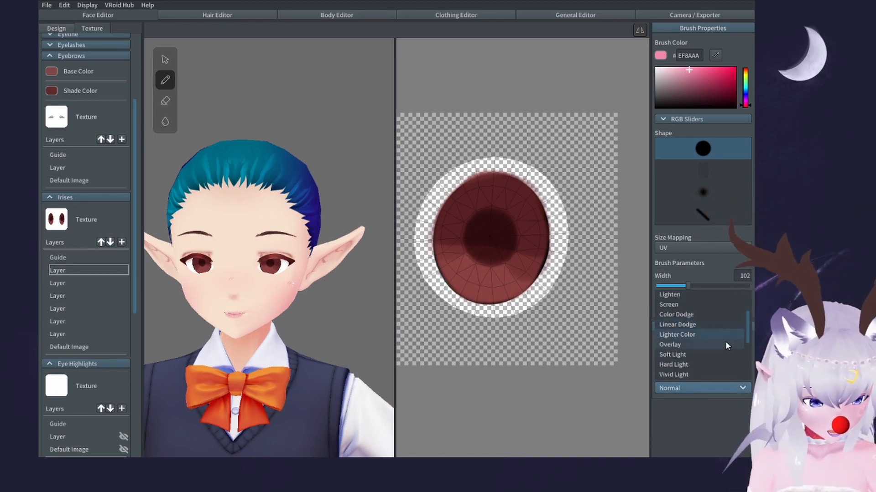
left_click(705, 335)
left_click(675, 67)
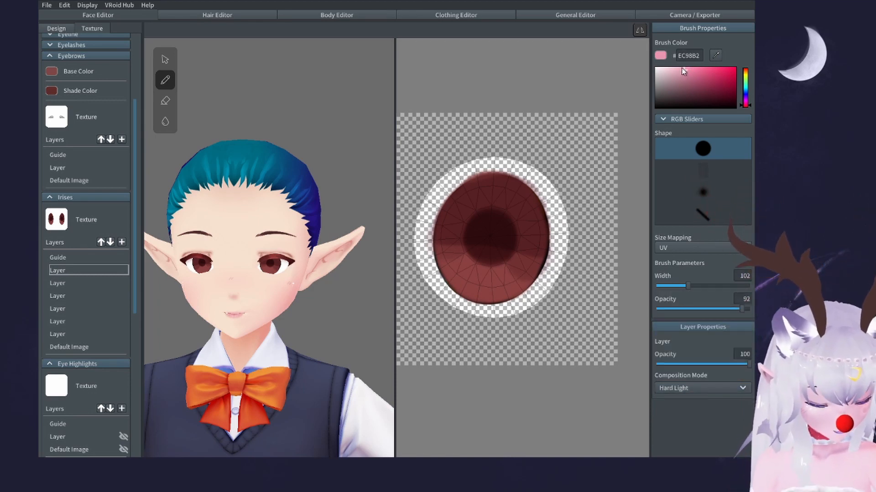
Try to paint a light pink glow on the lower iris with a narrower hard round brush.
scroll(512, 324, "up", 2)
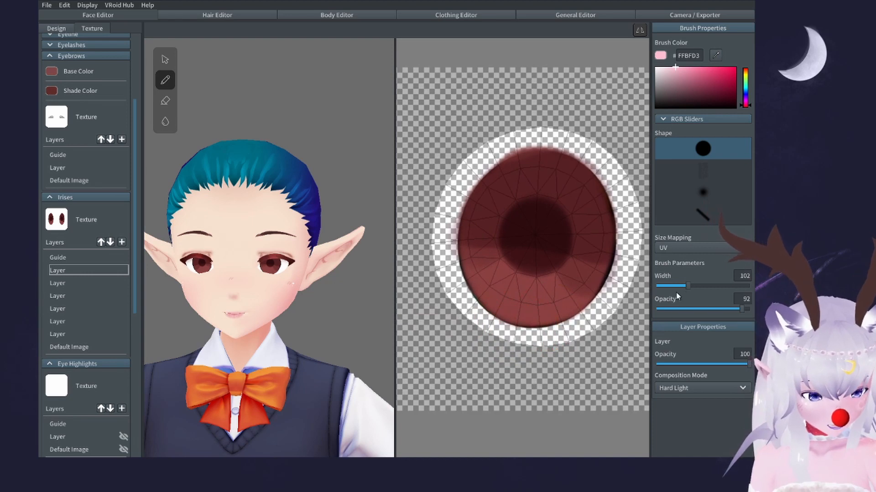
left_click_drag(687, 286, 665, 286)
middle_click_drag(538, 309, 522, 308)
mouse_move(492, 269)
left_mouse_down()
mouse_move(495, 285)
mouse_move(469, 253)
mouse_move(506, 298)
left_mouse_up()
key("ctrl+z")
key("ctrl+z")
key("ctrl+z")
Switch to the soft round brush at opacity 9 and width 71, and try a pink glow below the pupil.
mouse_move(741, 309)
left_mouse_down()
mouse_move(665, 309)
mouse_move(694, 286)
left_mouse_up()
left_click(709, 199)
mouse_move(550, 294)
left_mouse_down()
mouse_move(538, 268)
mouse_move(541, 283)
mouse_move(461, 253)
left_mouse_up()
left_click(679, 287)
key("ctrl+z")
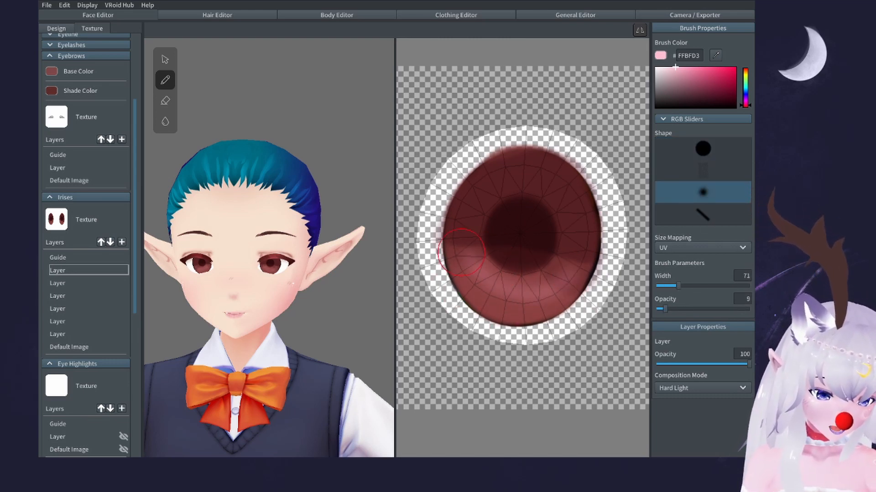
key("ctrl+z")
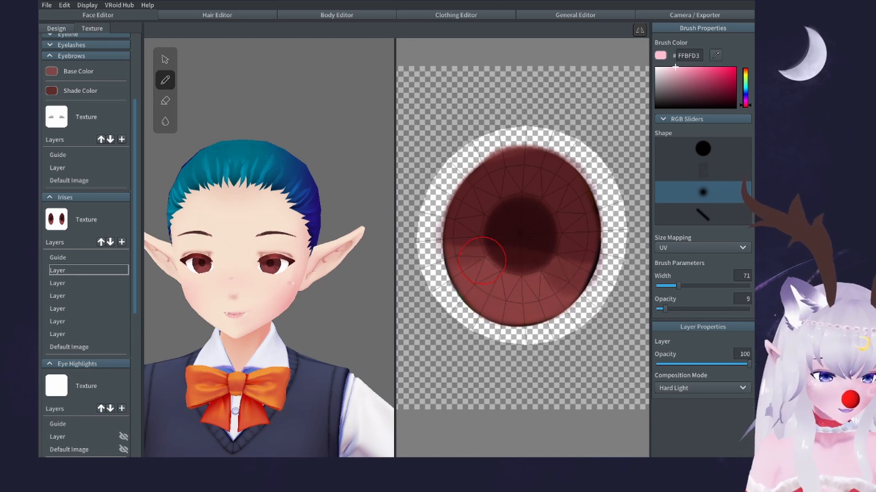
Try another soft pink stroke curving across the lower iris from side to side.
left_click_drag(562, 249, 469, 266)
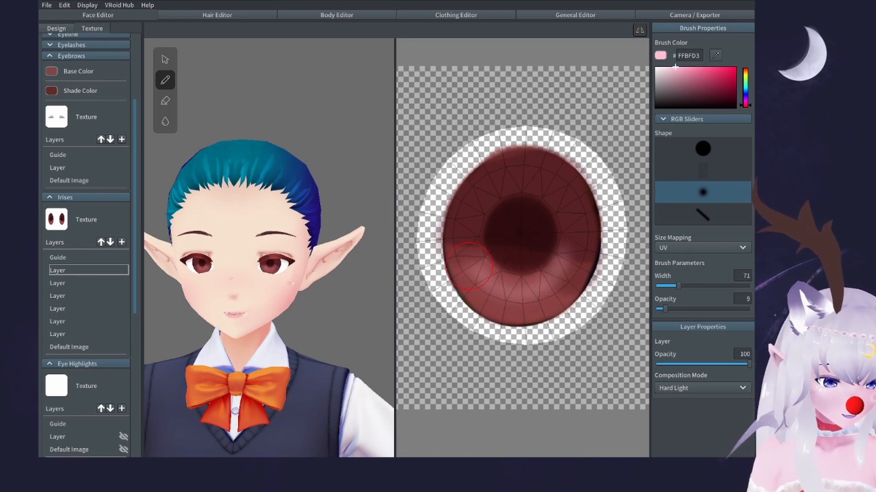
left_click(702, 387)
left_click(702, 388)
key("ctrl+z")
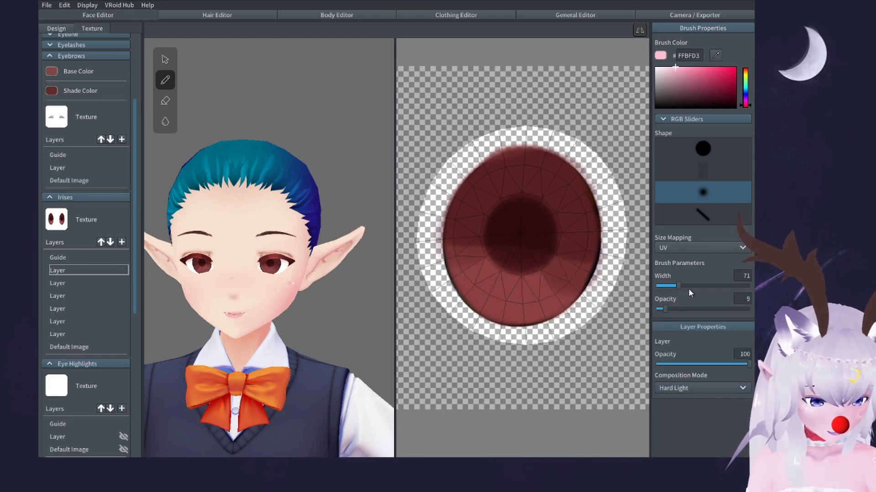
Paint a soft pink glow over the lower iris at brush width 135 and set the layer to Vivid Light.
mouse_move(523, 281)
left_mouse_down()
mouse_move(510, 285)
mouse_move(483, 270)
mouse_move(529, 255)
mouse_move(472, 253)
left_mouse_up()
left_click(684, 388)
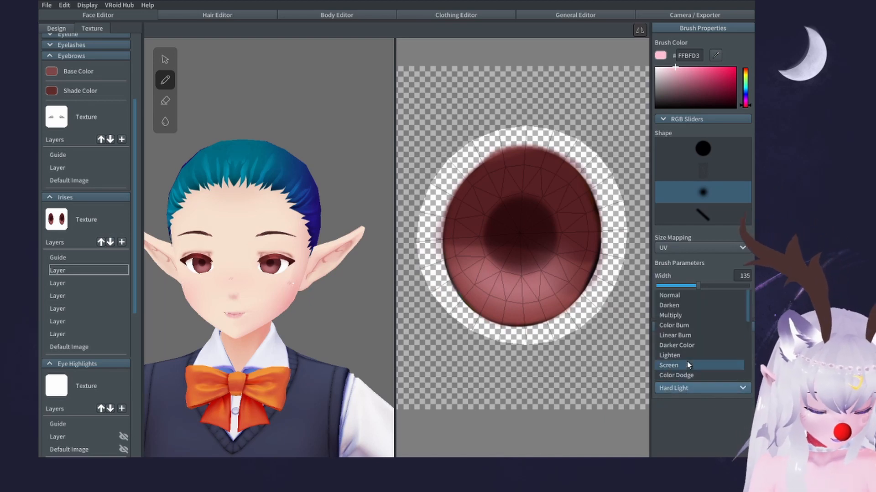
scroll(688, 354, "down", 3)
left_click(700, 353)
left_click(701, 388)
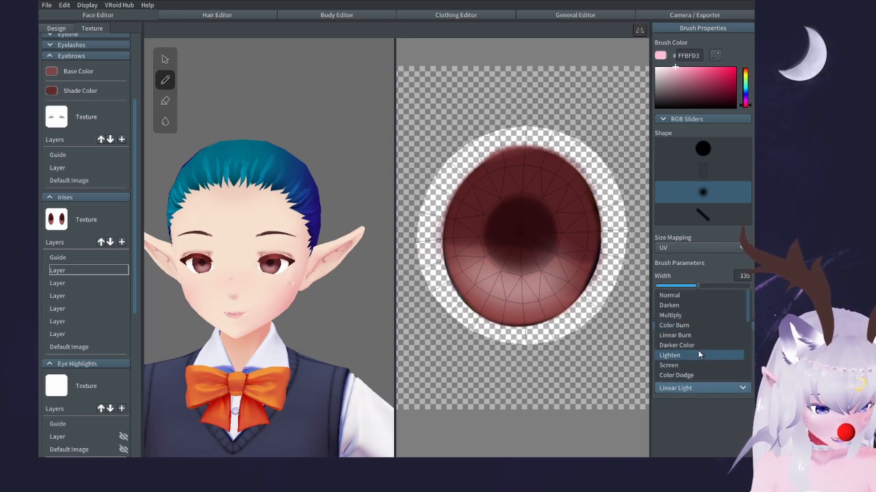
left_click(703, 373)
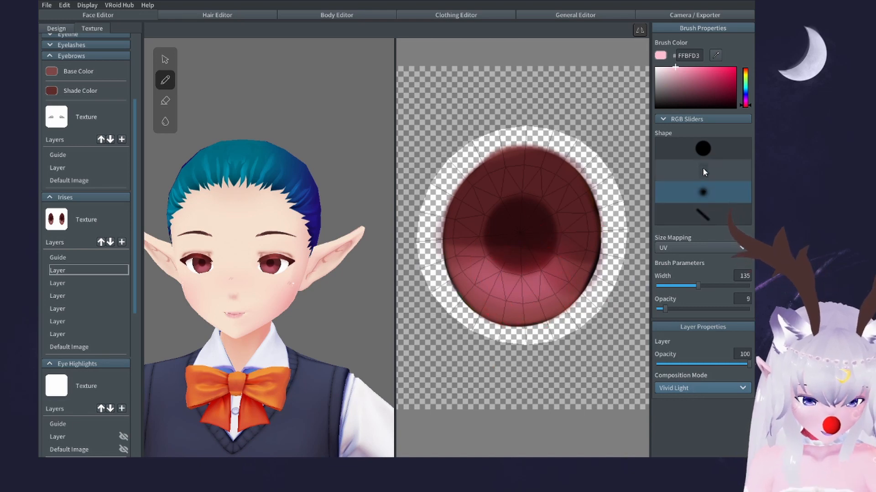
Add another iris layer in Vivid Light mode and switch to the hard round brush.
left_click(703, 149)
left_click(122, 242)
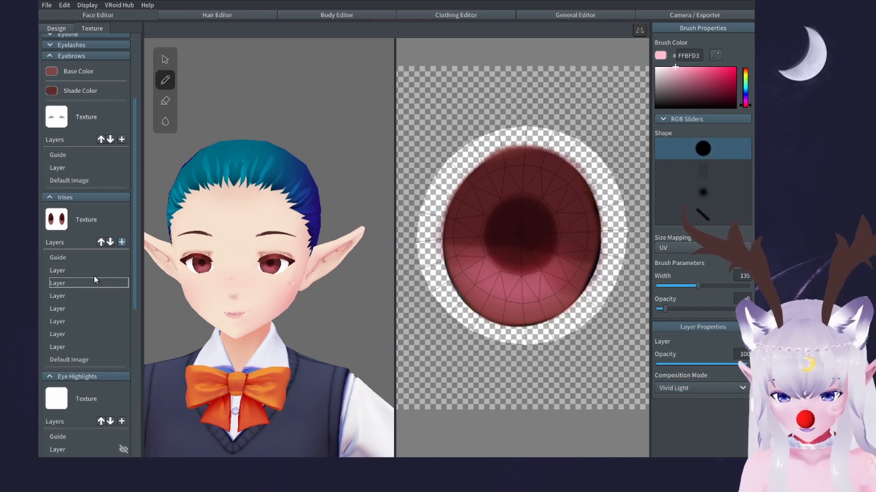
left_click(682, 388)
scroll(687, 365, "down", 3)
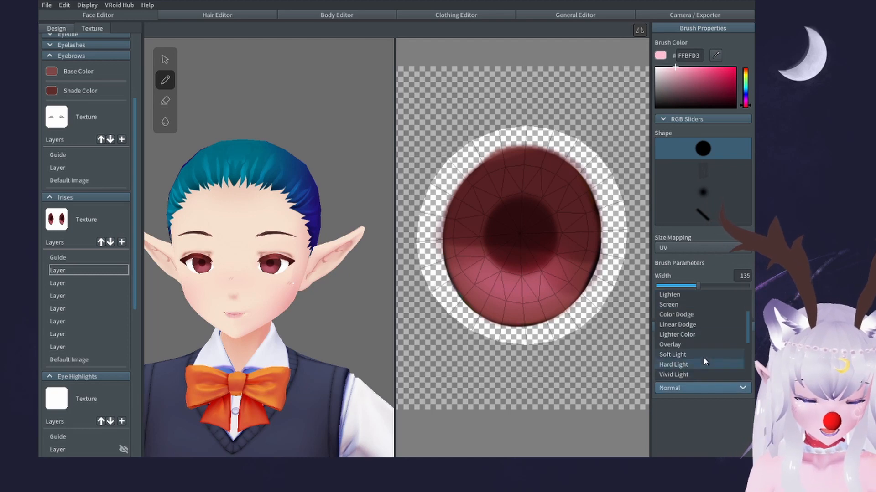
left_click(704, 371)
Paint two round highlights in FFBFD3 and FFFFFF on either side below the pupil, at brush width 20 and opacity 100.
left_click_drag(697, 286, 672, 286)
scroll(516, 243, "up", 4)
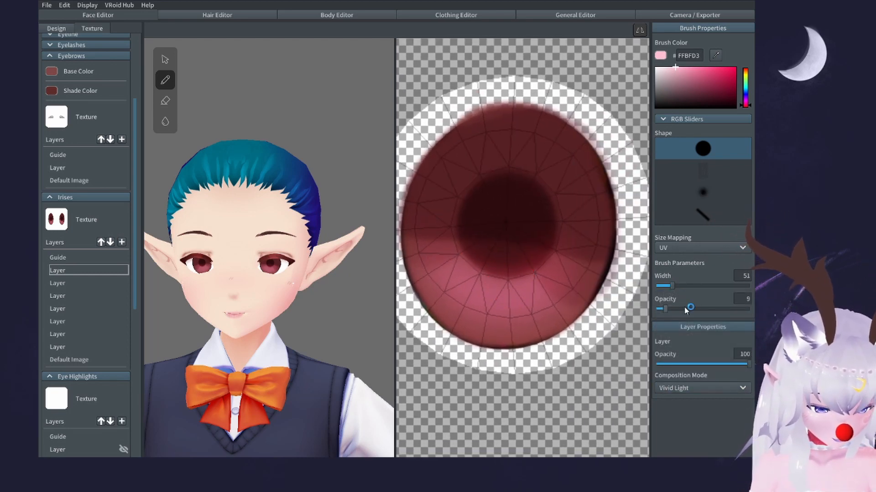
left_click_drag(672, 286, 661, 283)
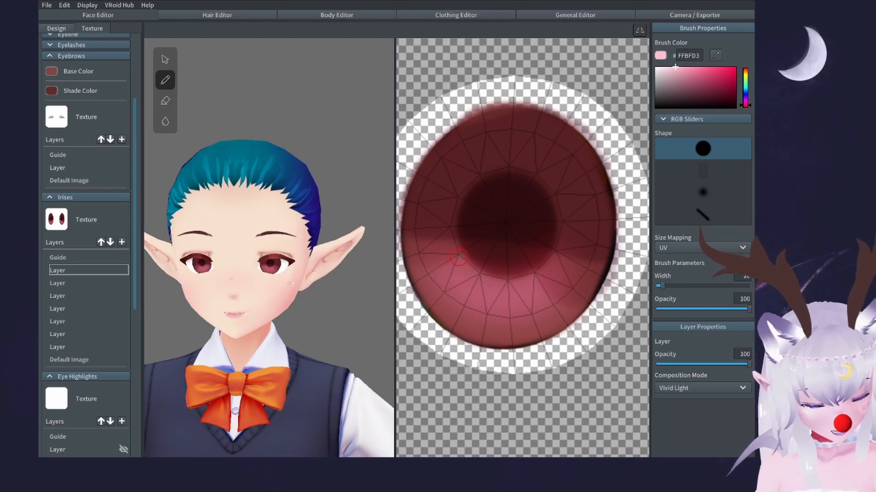
left_click(560, 275)
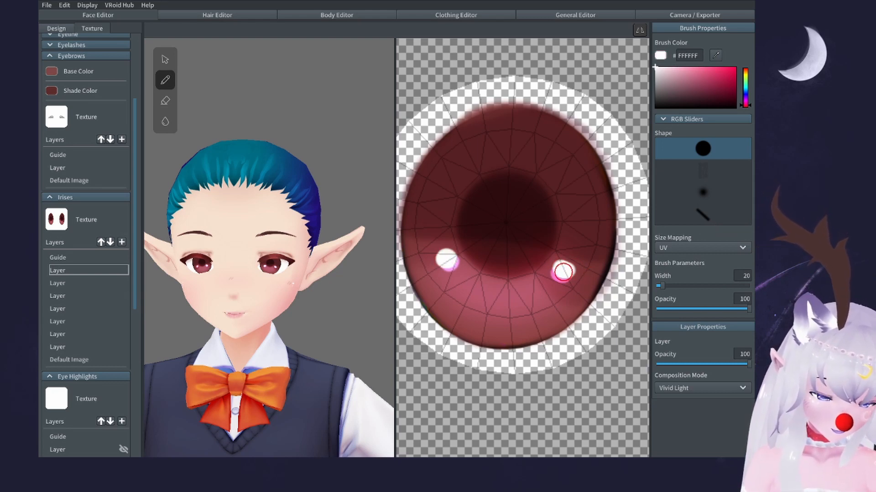
Set the brush to color FFD7E3 and width 6, and try a thin streak below the pupil.
scroll(462, 313, "up", 3)
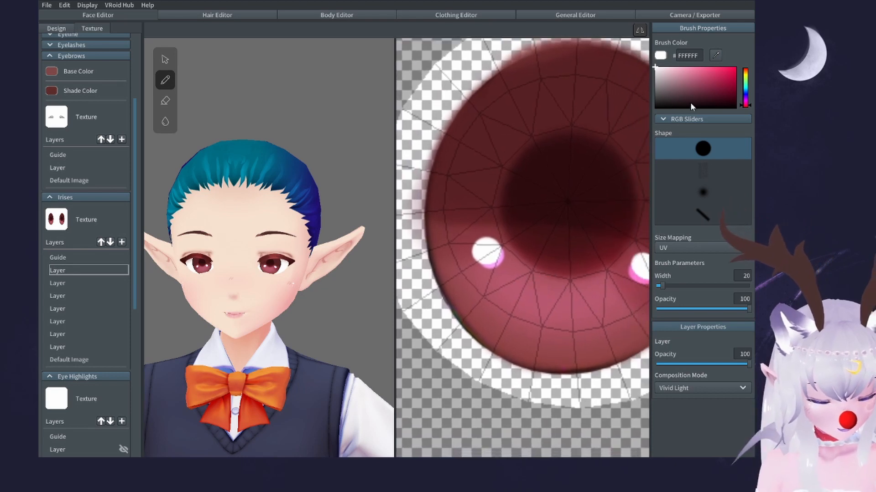
left_click_drag(668, 287, 658, 285)
scroll(495, 309, "up", 2)
mouse_move(496, 279)
left_mouse_down()
mouse_move(482, 294)
mouse_move(512, 304)
left_mouse_up()
key("ctrl+z")
key("ctrl+z")
Try to paint a row of short radial streaks below the pupil between the two round highlights.
left_click_drag(506, 263, 482, 293)
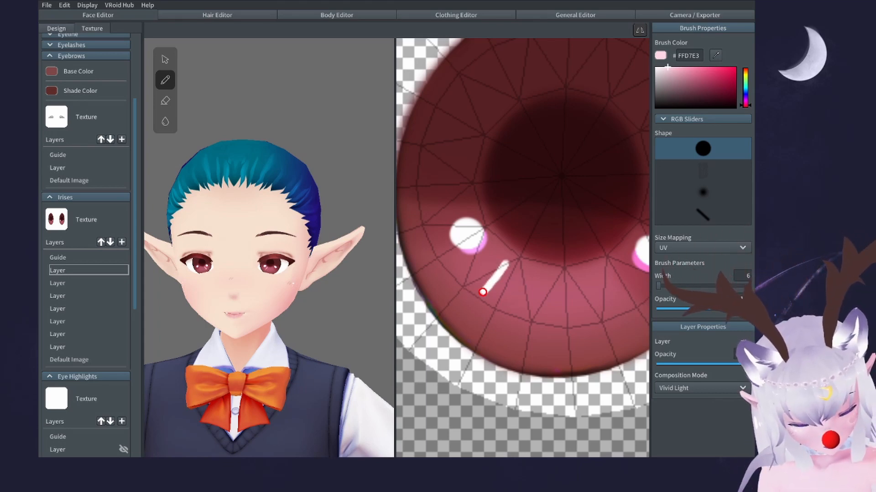
left_click_drag(528, 276, 525, 281)
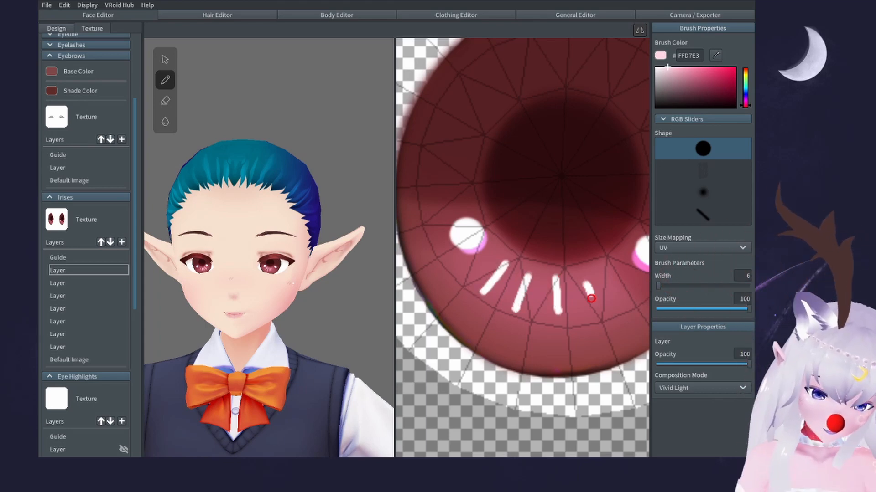
key("ctrl+z")
key("ctrl+z")
Dot five small FFD7E3 highlights in an arc below the pupil between the two round highlights.
scroll(546, 273, "down", 2)
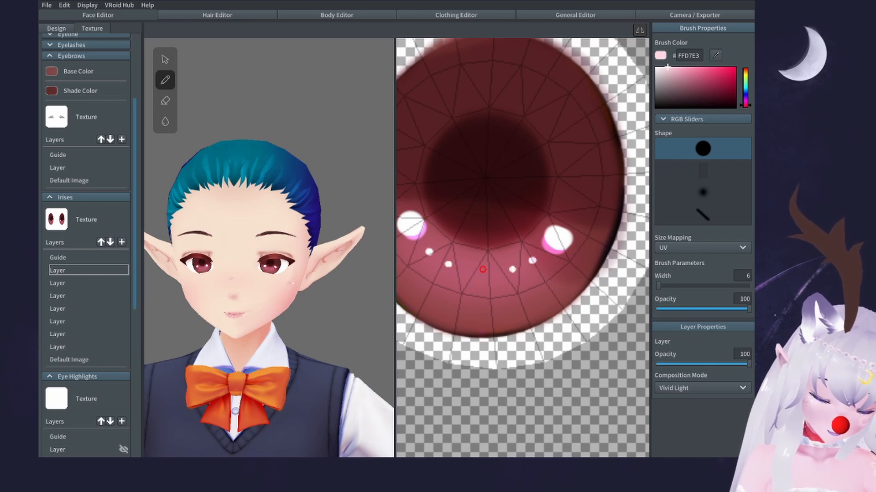
left_click(480, 273)
scroll(528, 273, "down", 3)
middle_click_drag(555, 355, 669, 382)
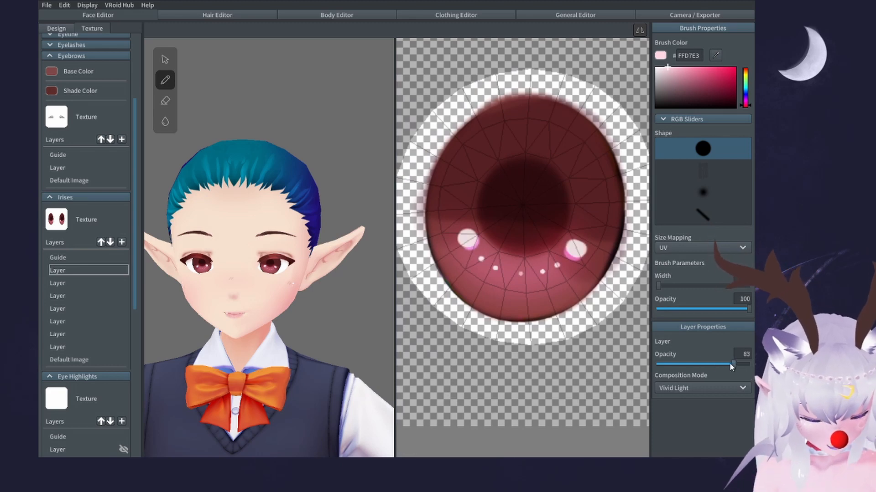
Change the highlight layer's composition mode to Pin Light and set its opacity to 85.
left_click_drag(729, 363, 733, 365)
left_click(706, 389)
scroll(711, 378, "down", 2)
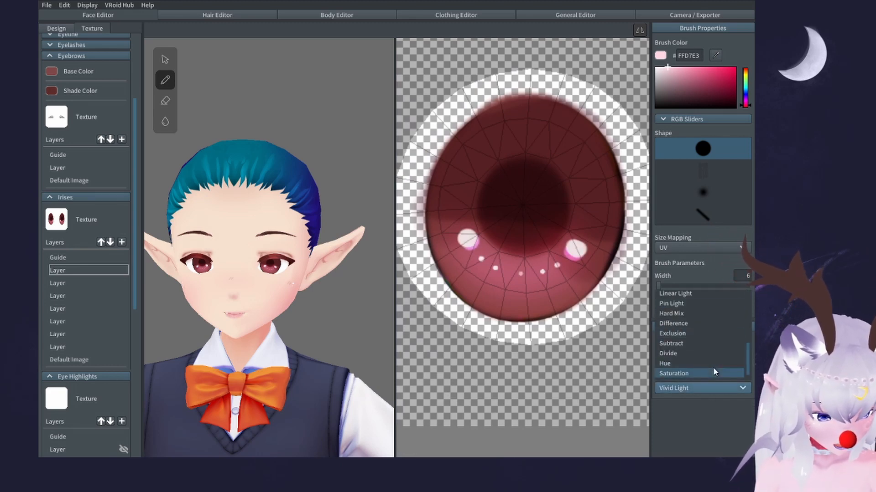
scroll(694, 349, "up", 2)
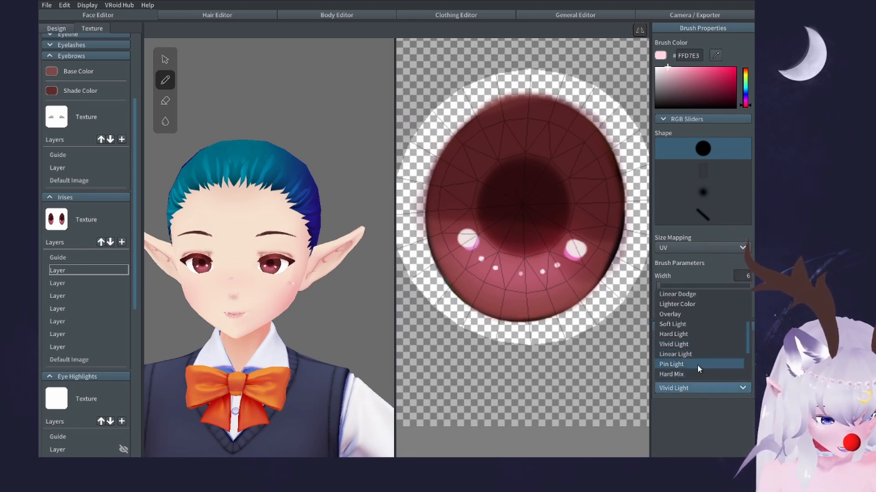
left_click(697, 365)
left_click(695, 387)
left_click(700, 384)
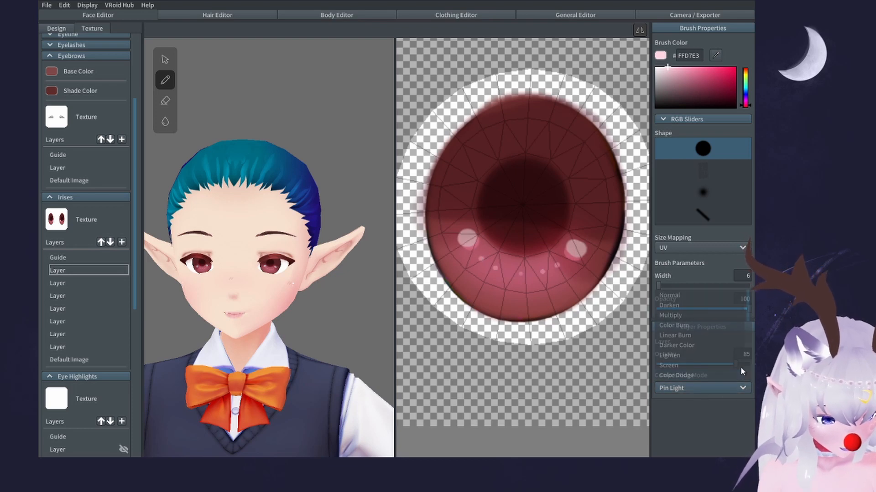
mouse_move(739, 365)
left_mouse_down()
mouse_move(752, 364)
mouse_move(735, 364)
left_mouse_up()
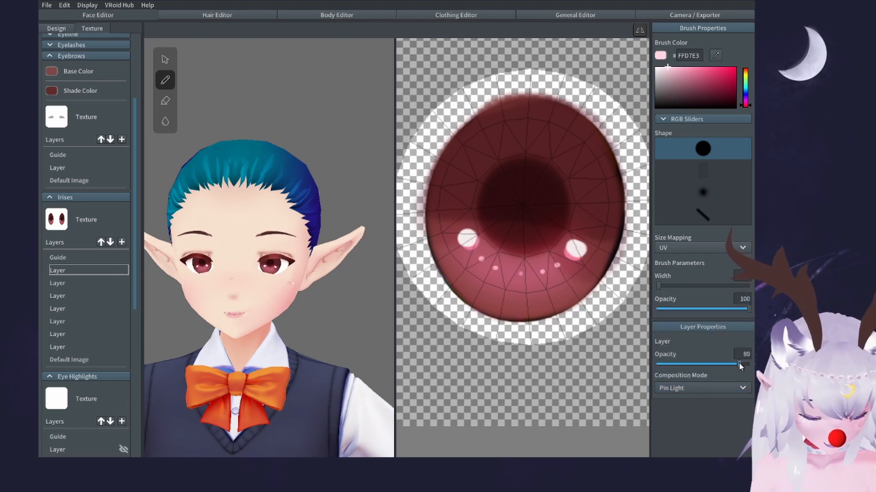
Add a new Normal iris layer and try a large FFFFFF highlight near the iris's upper edge at brush width 74.
scroll(502, 274, "down", 3)
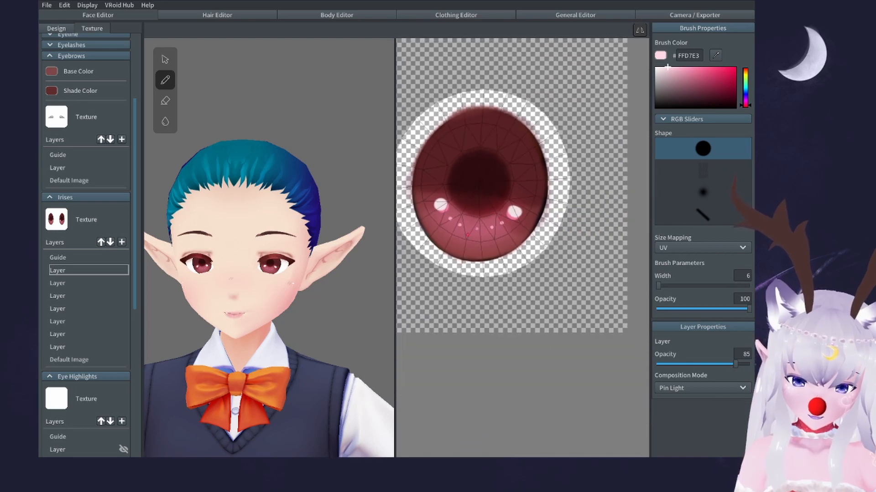
scroll(314, 260, "down", 2)
scroll(337, 267, "up", 3)
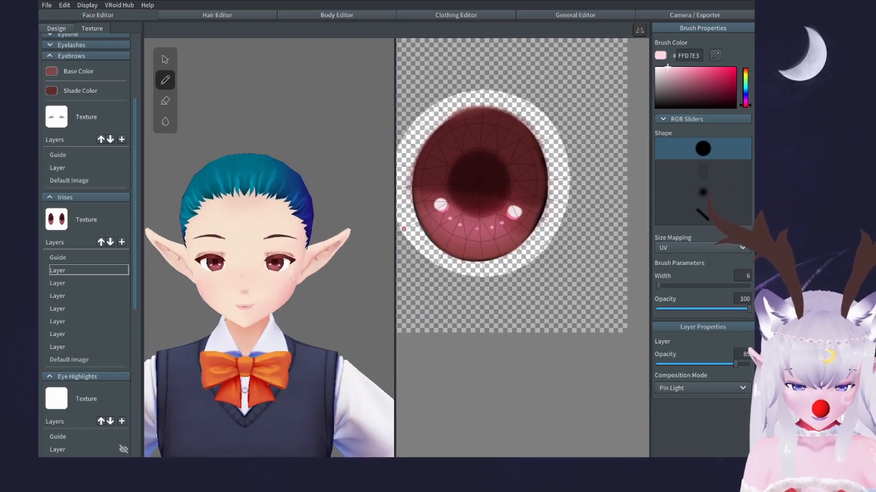
scroll(534, 183, "up", 1)
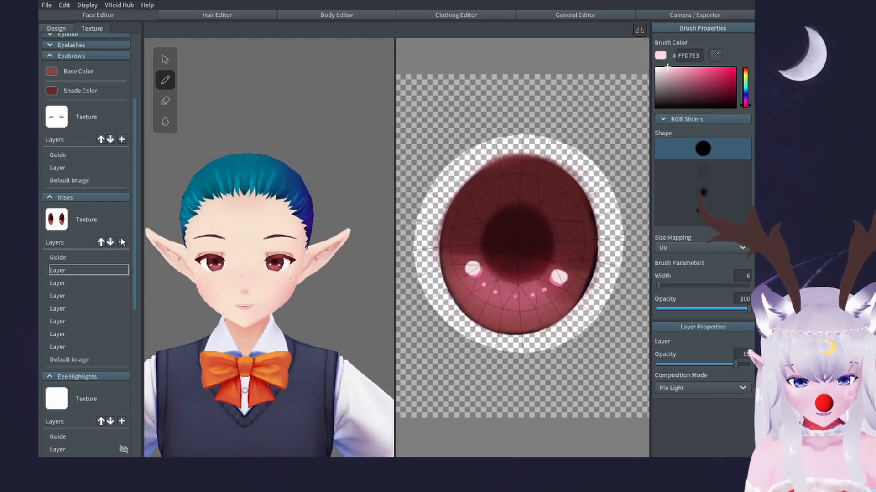
left_click(121, 242)
left_click(94, 270)
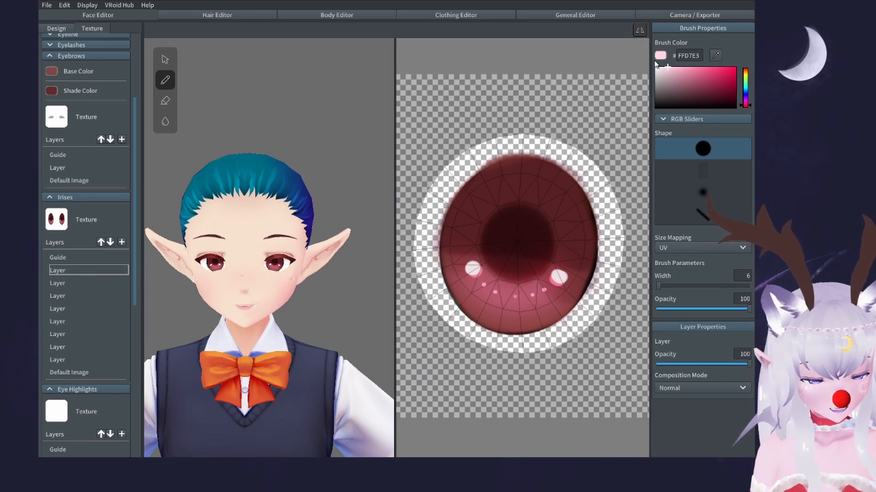
left_click(679, 286)
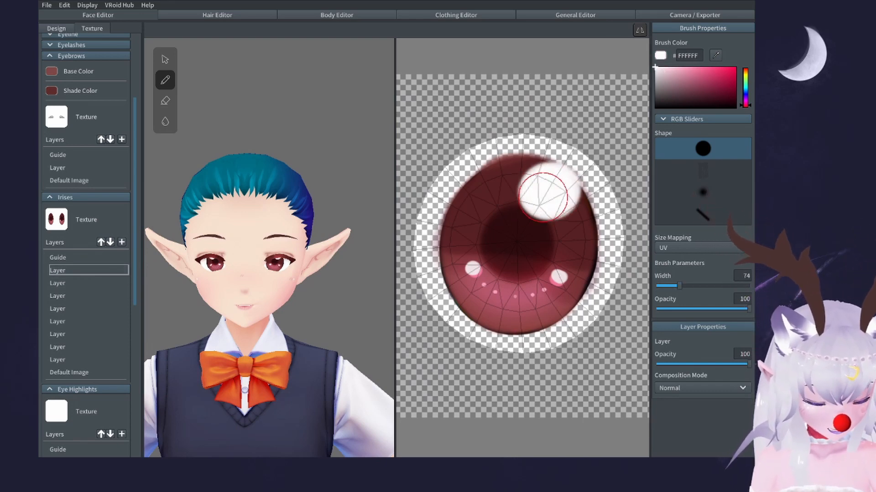
key("ctrl+z")
Try to paint a large white highlight along the side of the iris.
mouse_move(550, 191)
left_mouse_down()
mouse_move(537, 204)
mouse_move(572, 209)
mouse_move(563, 213)
mouse_move(565, 236)
mouse_move(592, 223)
mouse_move(571, 225)
mouse_move(594, 231)
left_mouse_up()
key("ctrl+z")
key("ctrl+z")
key("ctrl+z")
Paint a white oval highlight over the iris's side edge at brush width 45 and a smaller one beneath it at width 18.
left_click(669, 286)
key("ctrl+z")
key("ctrl+z")
key("ctrl+z")
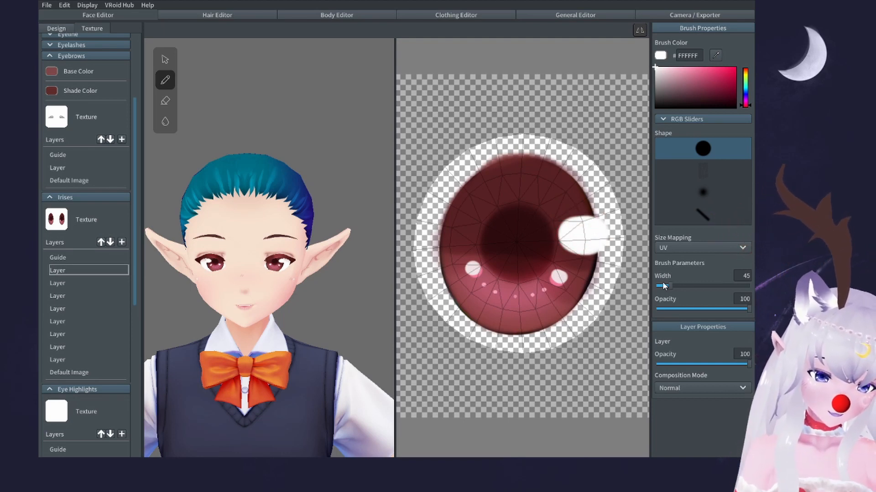
left_click_drag(663, 285, 657, 285)
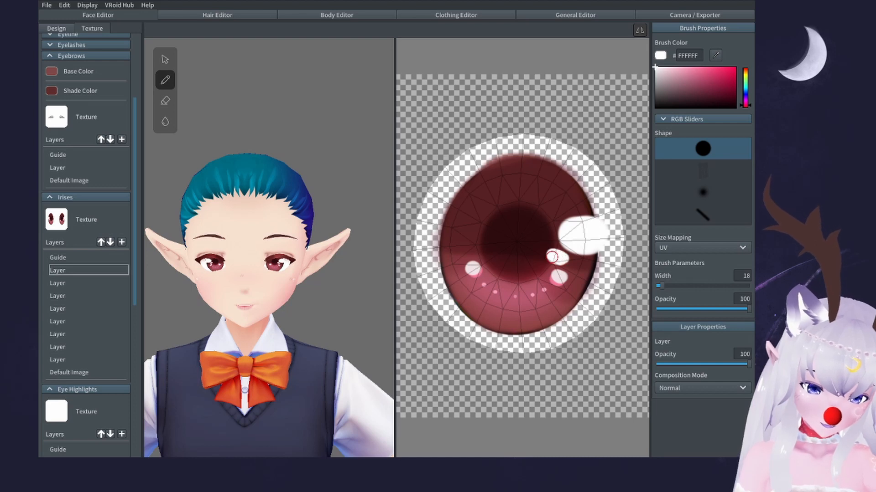
Examine the eye highlights on the character and on both iris textures, from a distance and up close.
right_click_drag(270, 241, 282, 225)
scroll(593, 259, "down", 4)
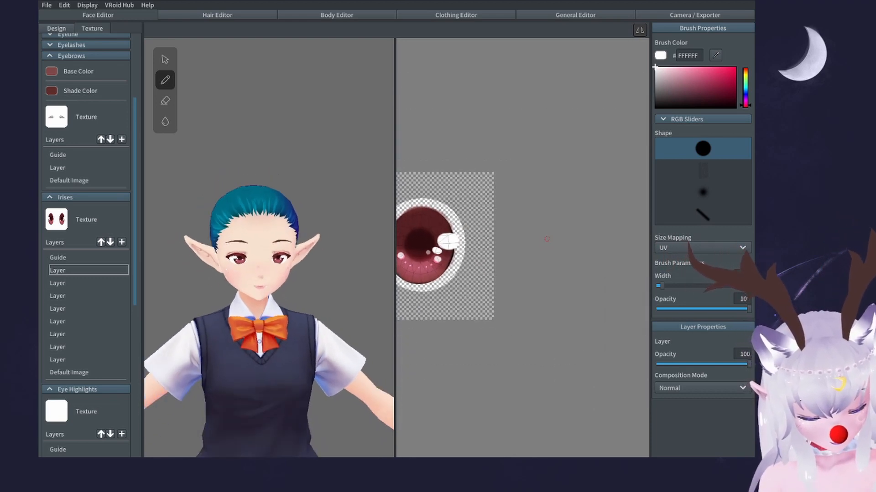
scroll(531, 246, "up", 2)
scroll(525, 238, "down", 5)
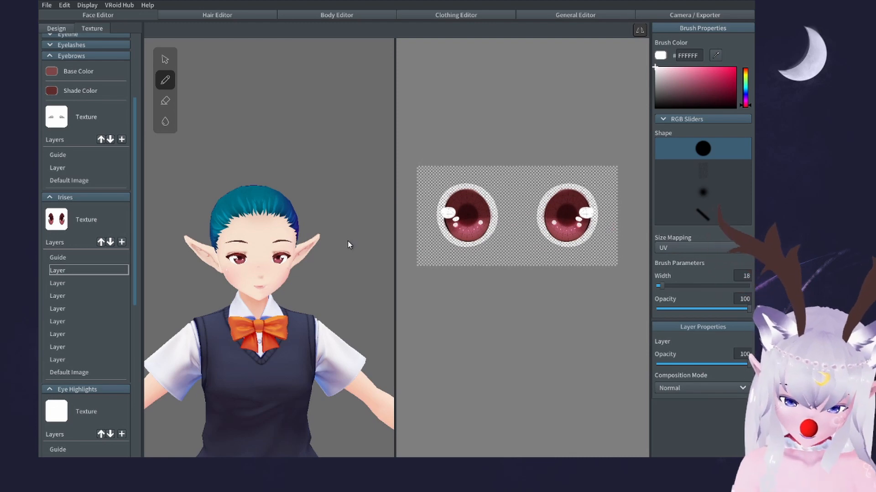
scroll(296, 223, "up", 5)
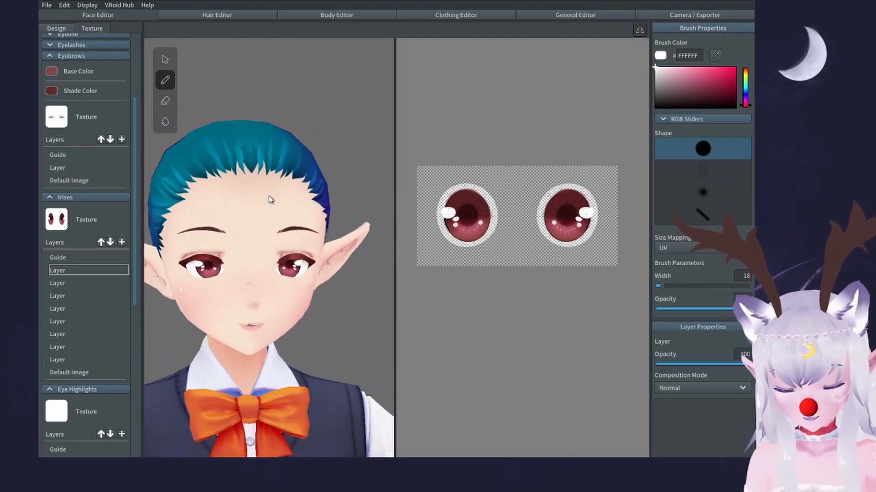
mouse_move(271, 199)
right_mouse_down()
mouse_move(215, 196)
mouse_move(269, 193)
right_mouse_up()
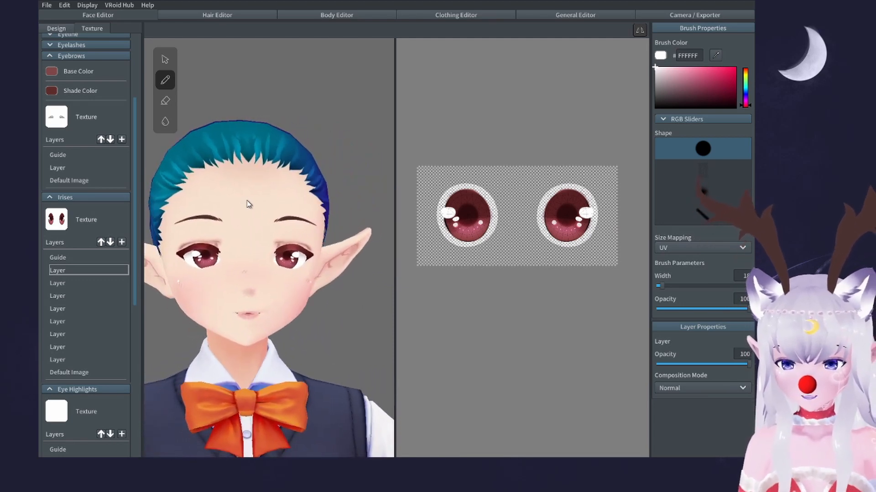